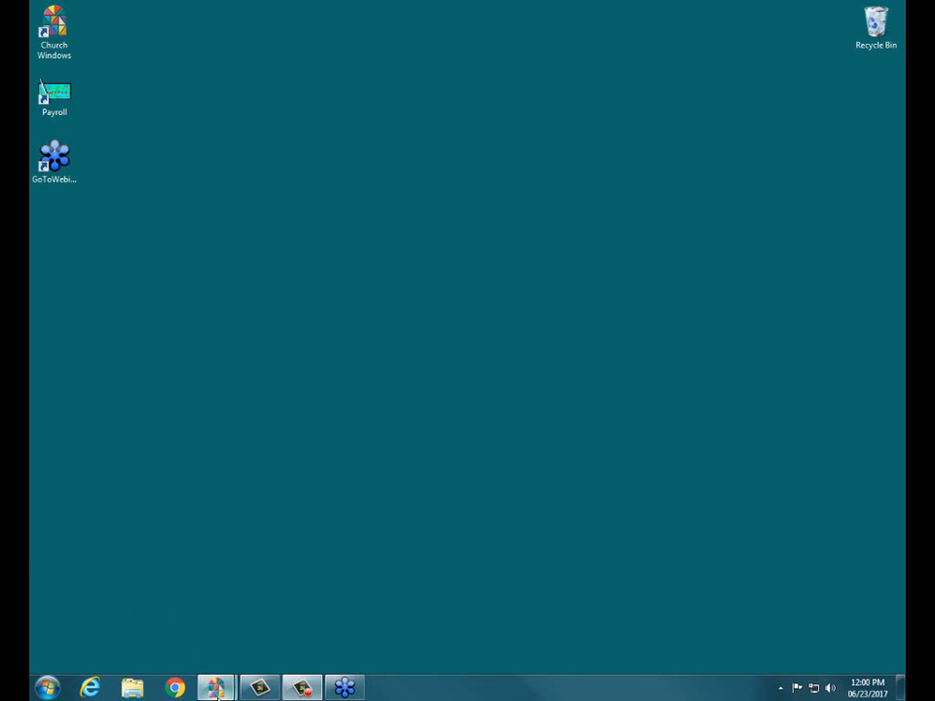
Step: Bring up the Church Windows main window and open the Scheduler module
{"action": "mouse_move", "coordinate": [208, 686]}
{"action": "mouse_move", "coordinate": [293, 645]}
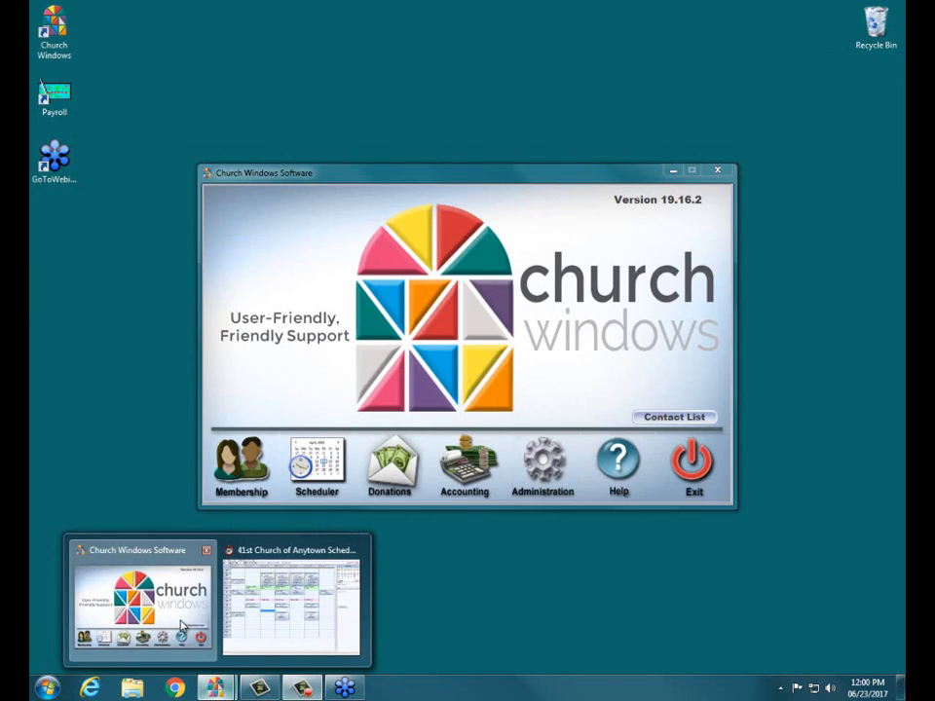
{"action": "left_click", "coordinate": [182, 626]}
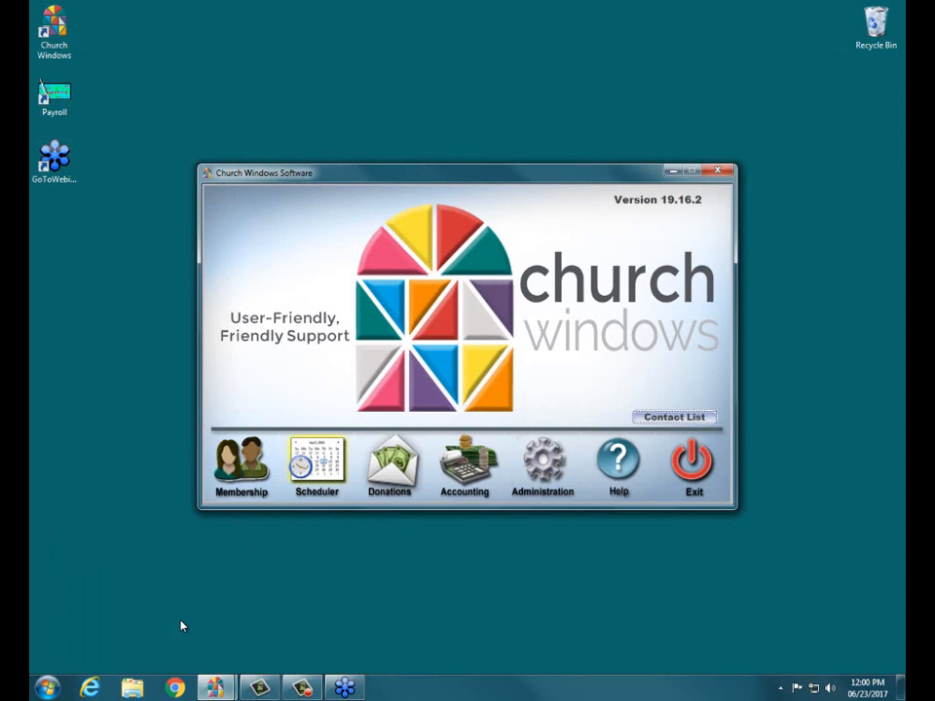
{"action": "left_click", "coordinate": [317, 468]}
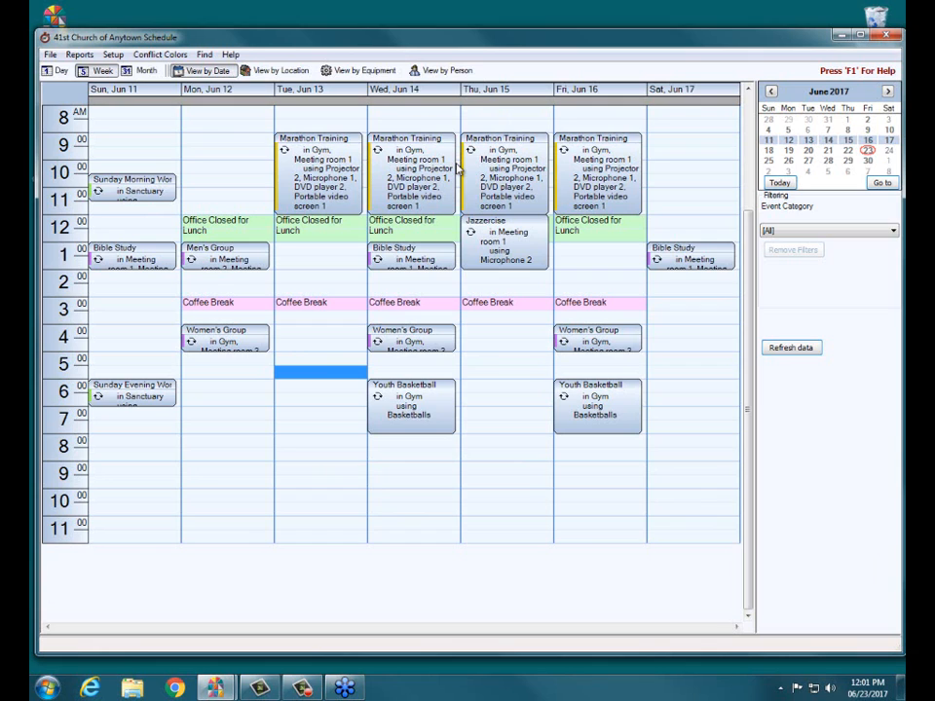
Step: Create the calendar report with the Month layout for June 2017 and open its print preview
{"action": "mouse_move", "coordinate": [466, 169]}
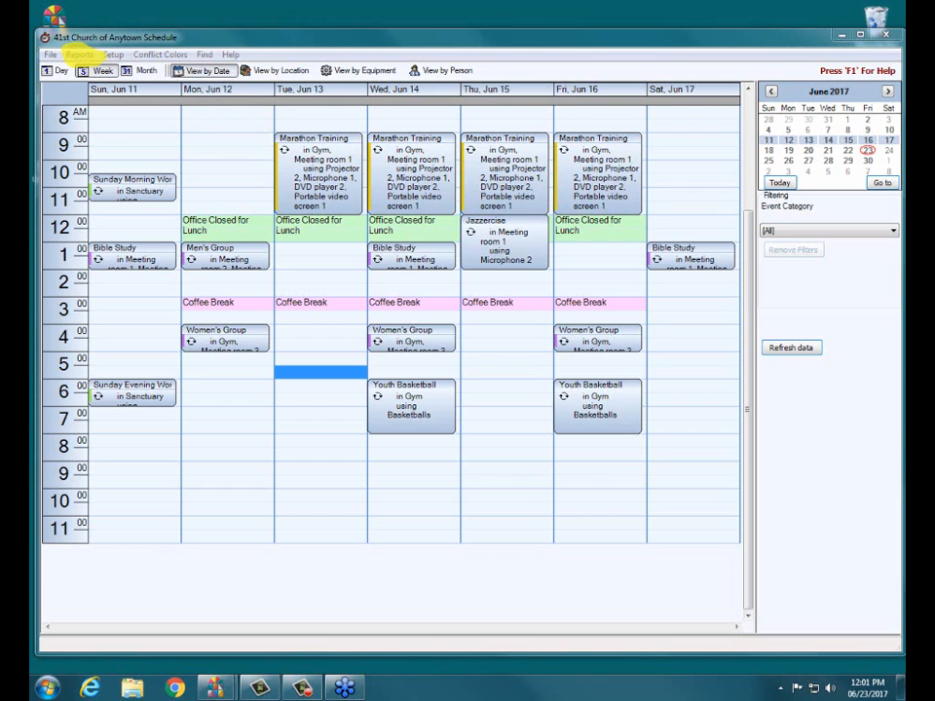
{"action": "left_click", "coordinate": [79, 55]}
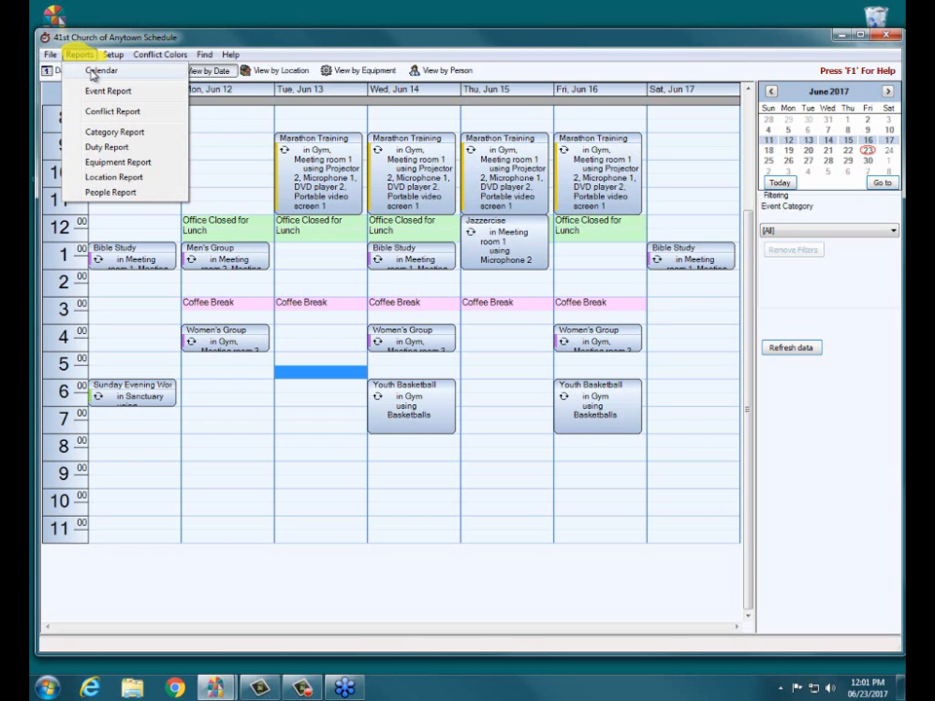
{"action": "left_click", "coordinate": [78, 54]}
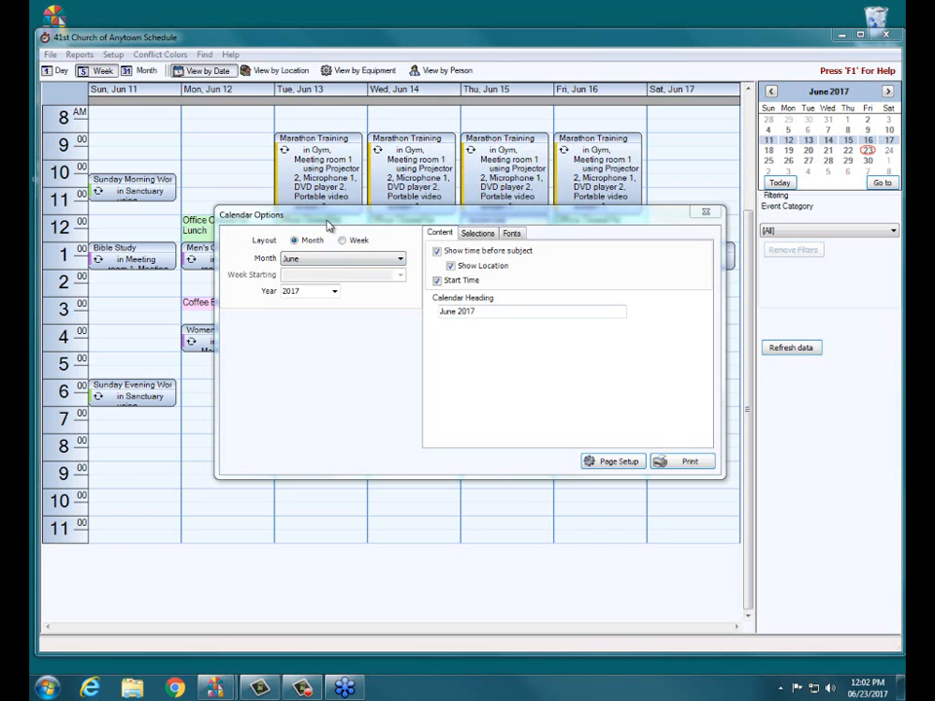
{"action": "left_click_drag", "start_coordinate": [327, 219], "coordinate": [323, 213]}
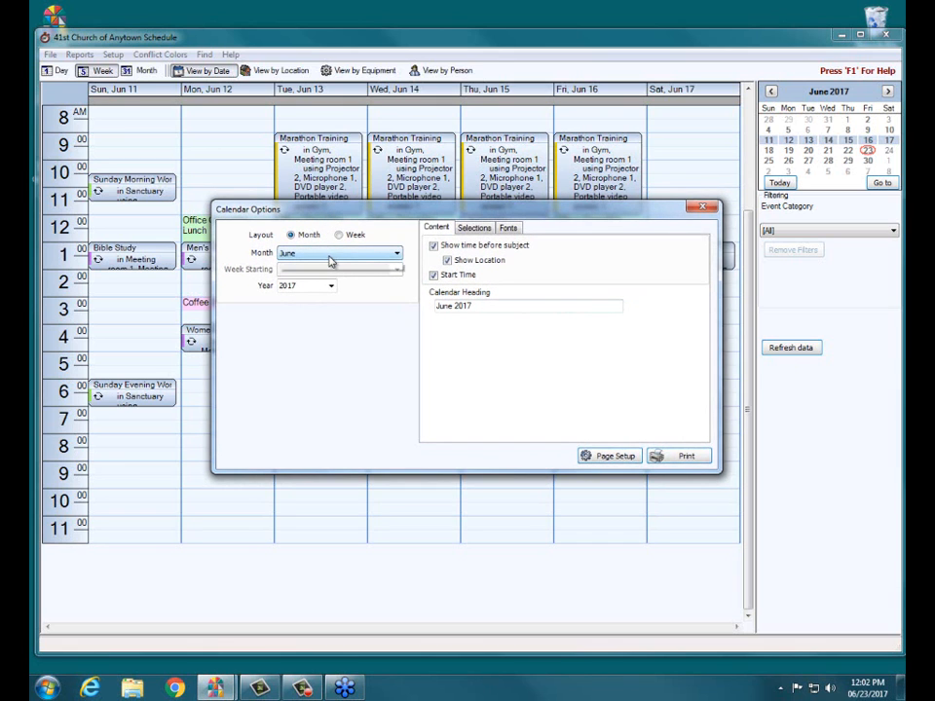
{"action": "left_click", "coordinate": [333, 253]}
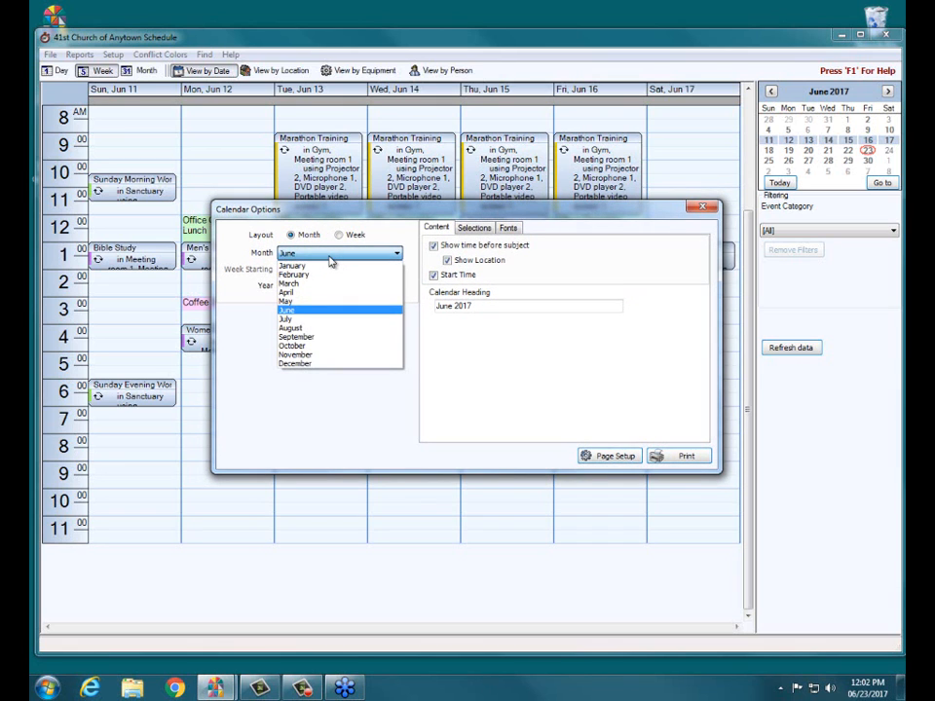
{"action": "left_click", "coordinate": [317, 311]}
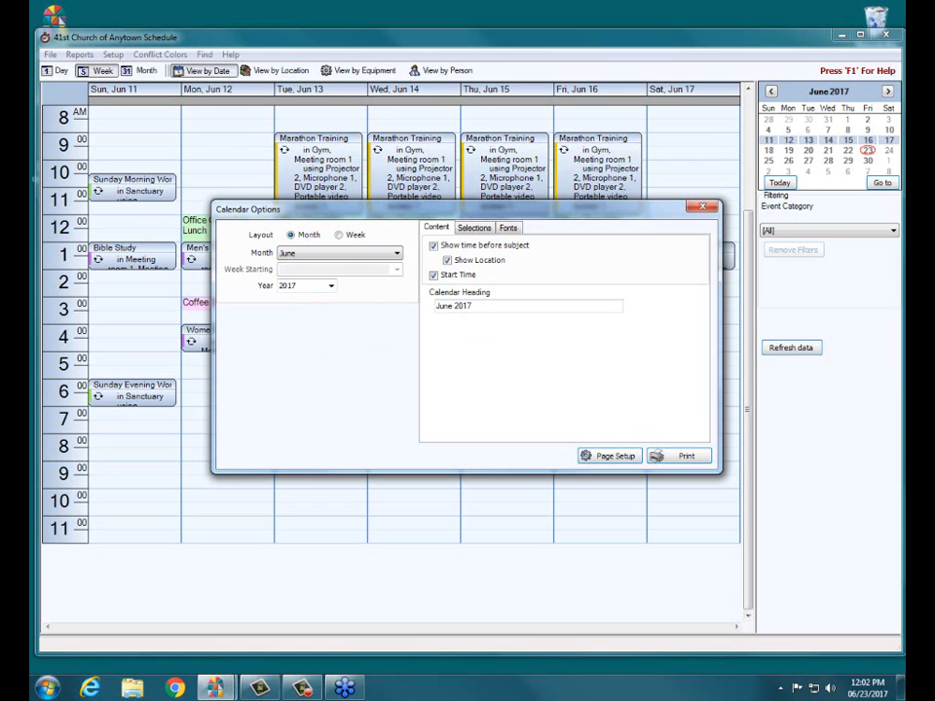
{"action": "left_click", "coordinate": [679, 457]}
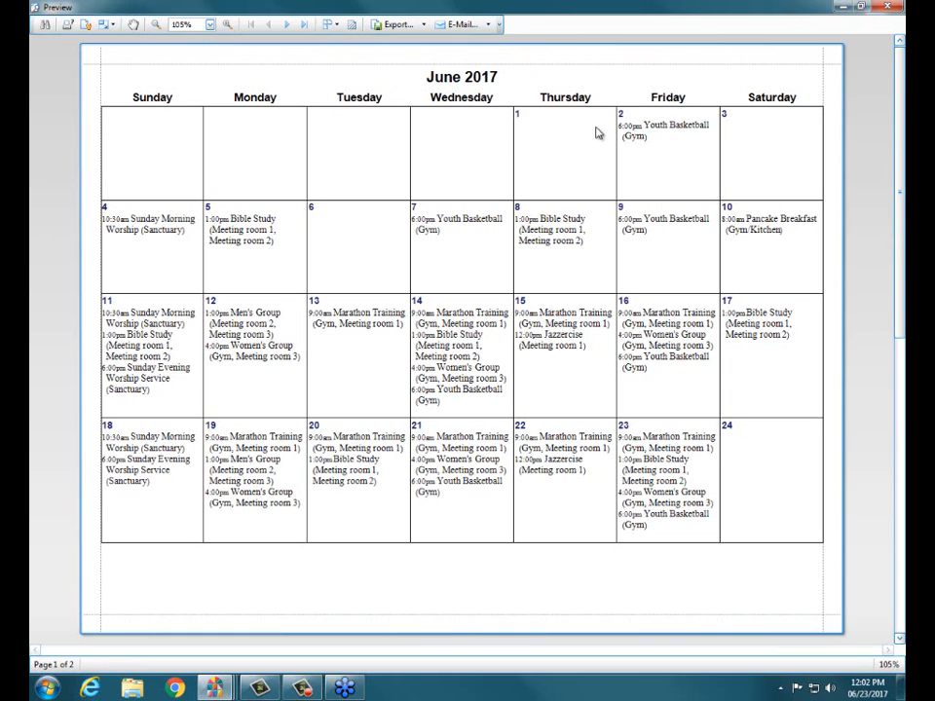
Step: Examine the events on both pages of the June 2017 calendar preview
{"action": "left_click", "coordinate": [591, 183]}
{"action": "left_click_drag", "start_coordinate": [624, 114], "coordinate": [689, 143]}
{"action": "left_click", "coordinate": [690, 145]}
{"action": "left_click", "coordinate": [130, 324]}
{"action": "left_click_drag", "start_coordinate": [128, 319], "coordinate": [128, 302]}
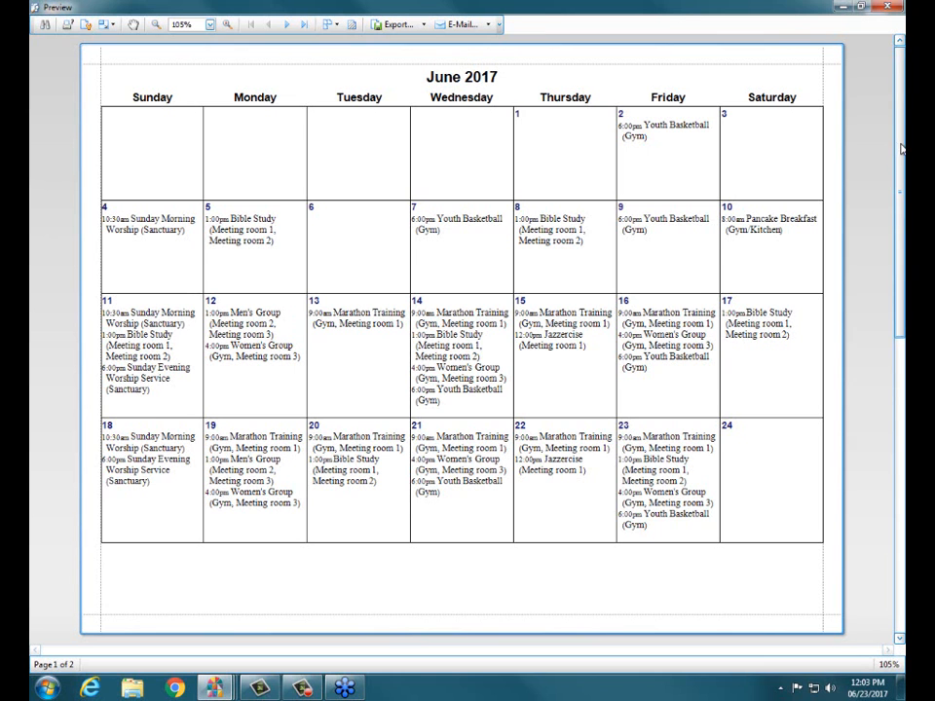
{"action": "mouse_move", "coordinate": [902, 145]}
{"action": "left_mouse_down"}
{"action": "mouse_move", "coordinate": [904, 161]}
{"action": "mouse_move", "coordinate": [904, 136]}
{"action": "left_mouse_up"}
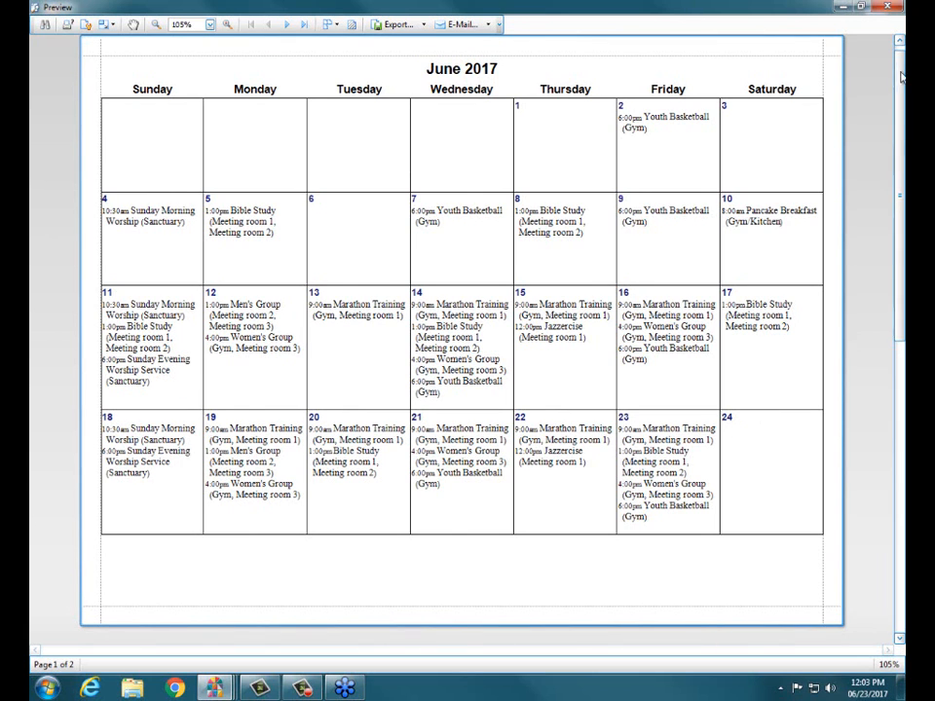
{"action": "left_click_drag", "start_coordinate": [904, 78], "coordinate": [901, 276]}
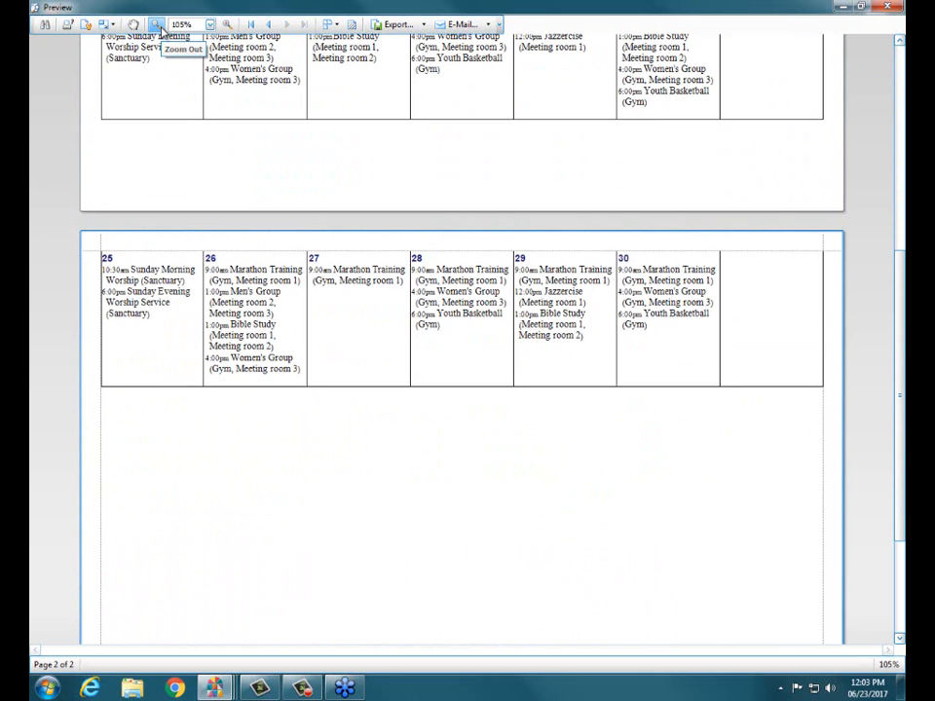
Step: Try to scale the calendar report to fit 1 page wide
{"action": "left_click", "coordinate": [110, 26]}
{"action": "left_click", "coordinate": [110, 27]}
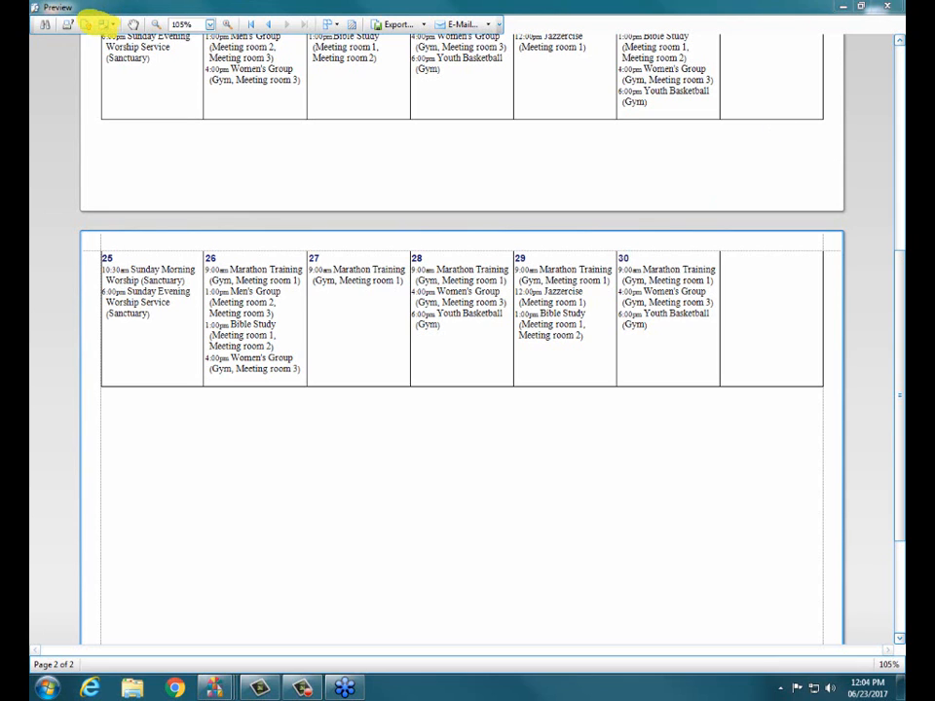
{"action": "left_click", "coordinate": [107, 26]}
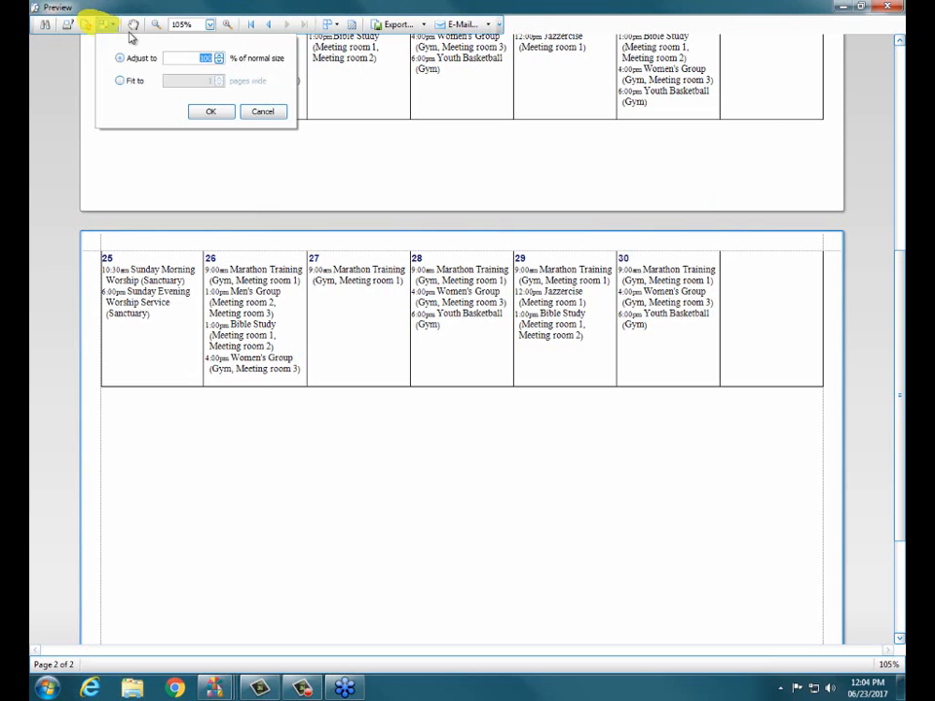
{"action": "left_click", "coordinate": [121, 81]}
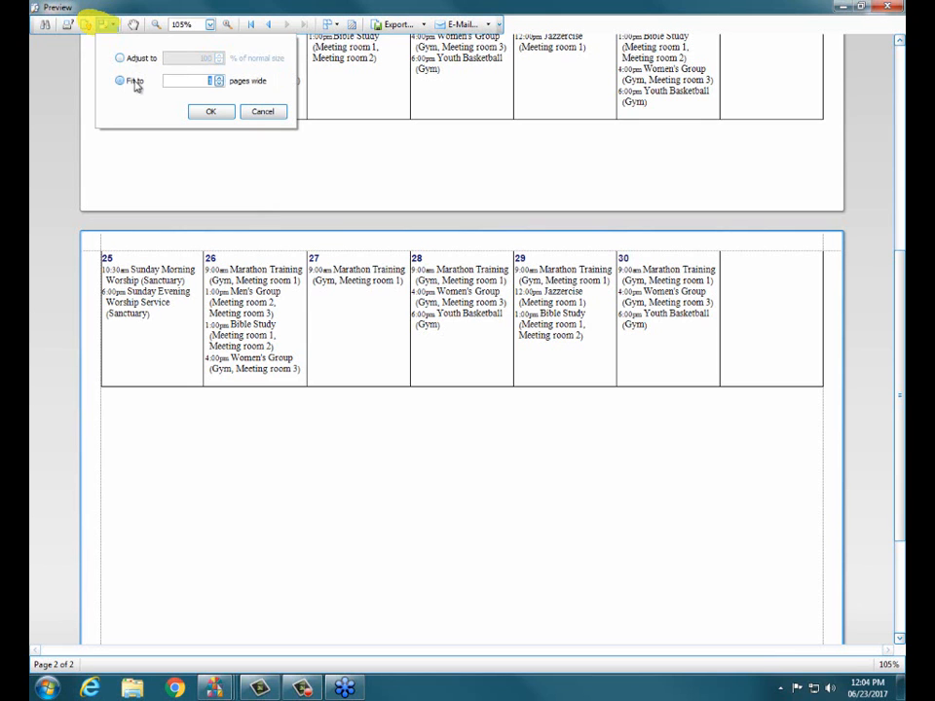
{"action": "left_click", "coordinate": [208, 112]}
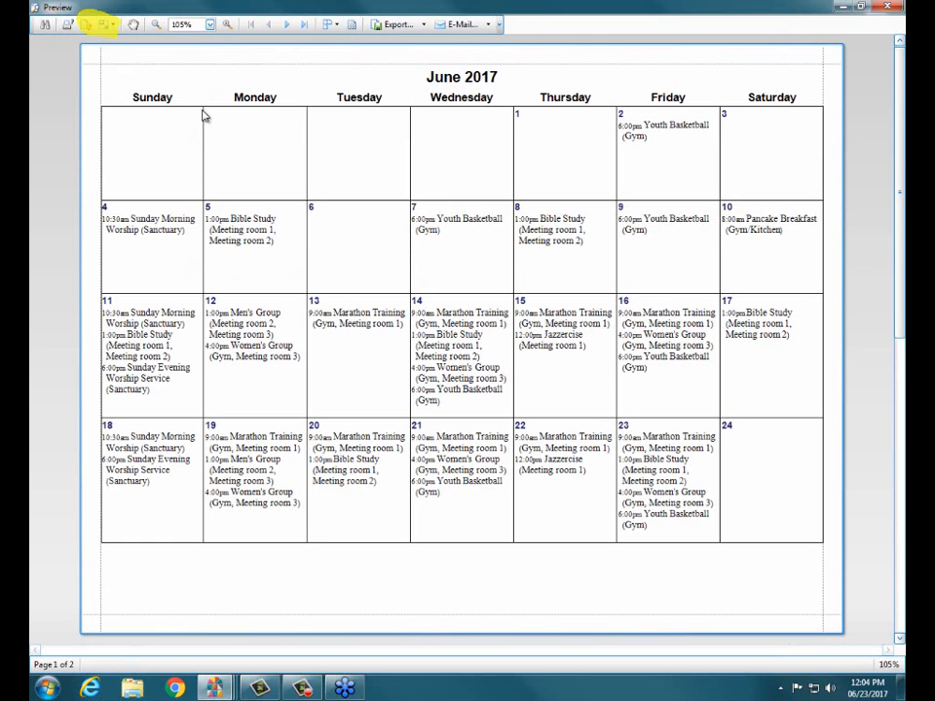
Step: Scale the calendar report to 80% of normal size
{"action": "left_click", "coordinate": [90, 24]}
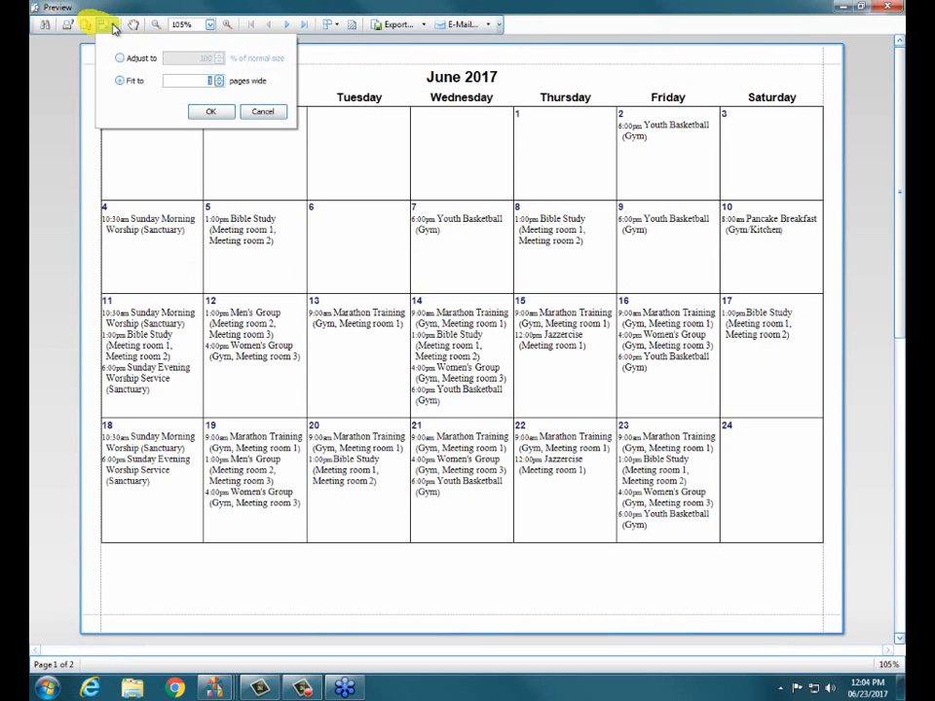
{"action": "left_click", "coordinate": [127, 60]}
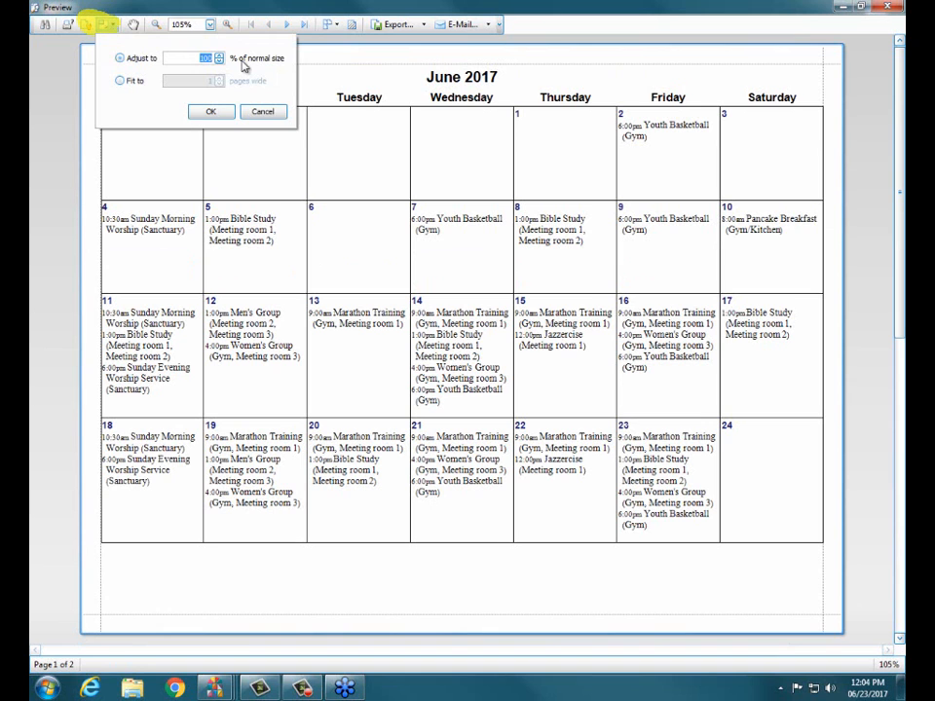
{"action": "type", "text": "80"}
{"action": "left_click", "coordinate": [212, 112]}
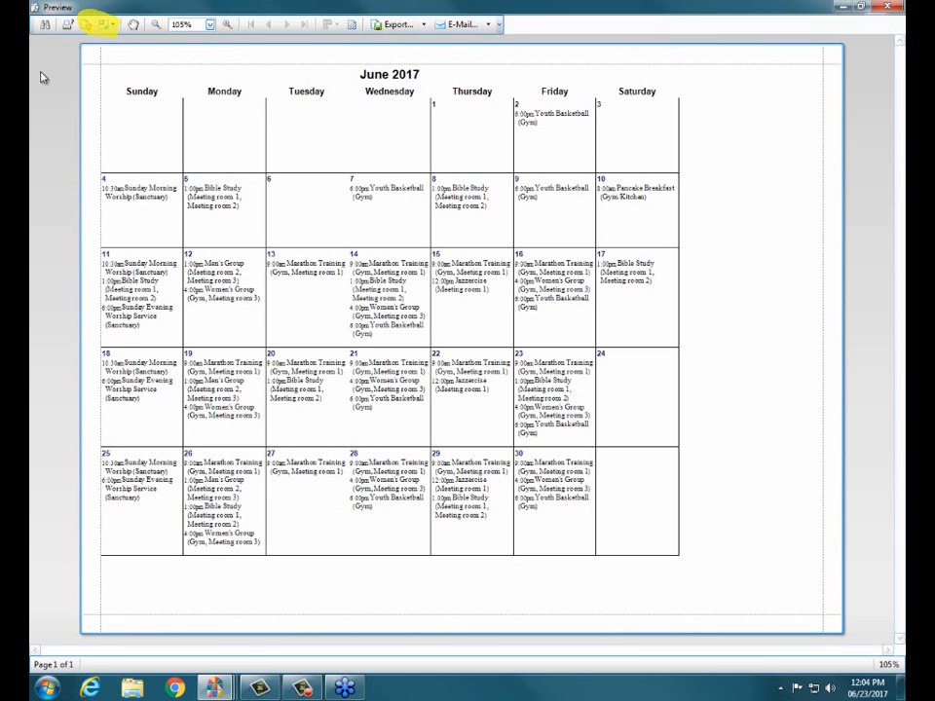
Step: Set the calendar report's scale to 88% of normal size and close the preview
{"action": "left_click", "coordinate": [104, 24]}
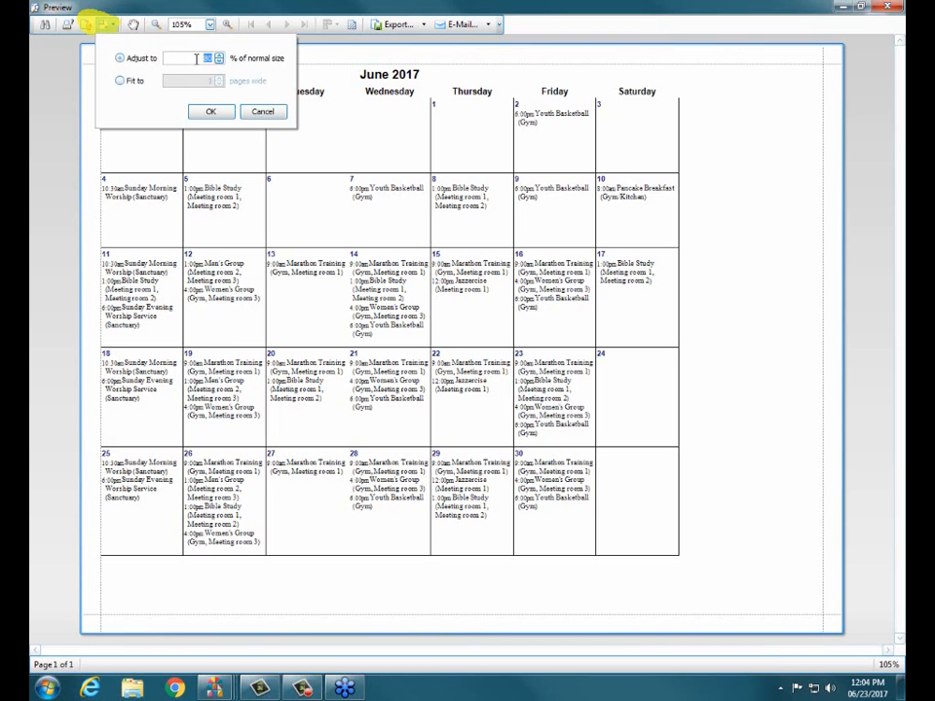
{"action": "type", "text": "100"}
{"action": "left_click", "coordinate": [212, 114]}
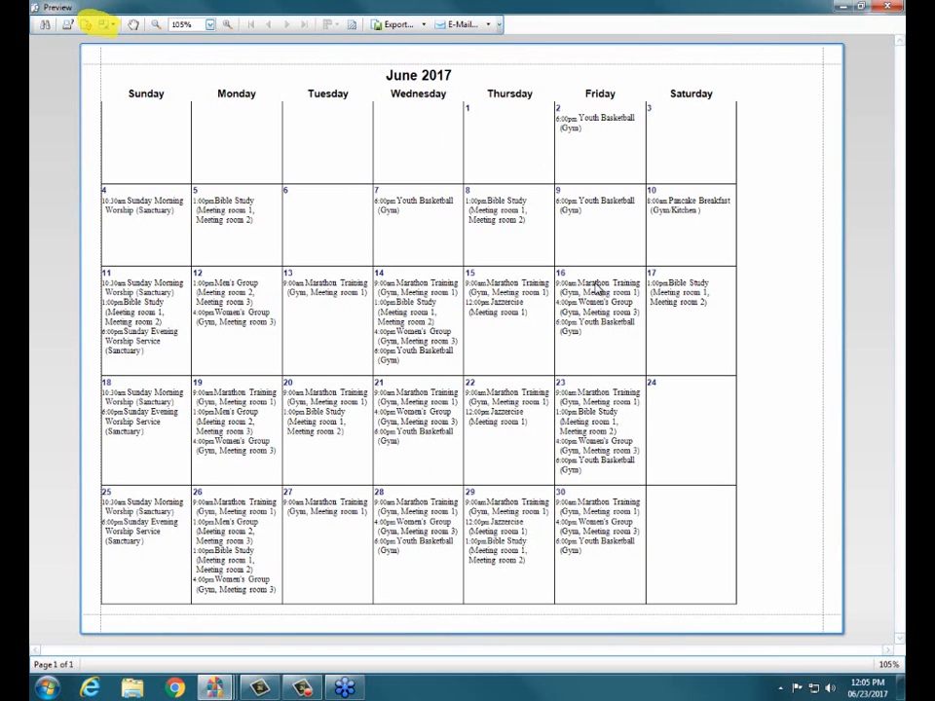
{"action": "left_click", "coordinate": [886, 8]}
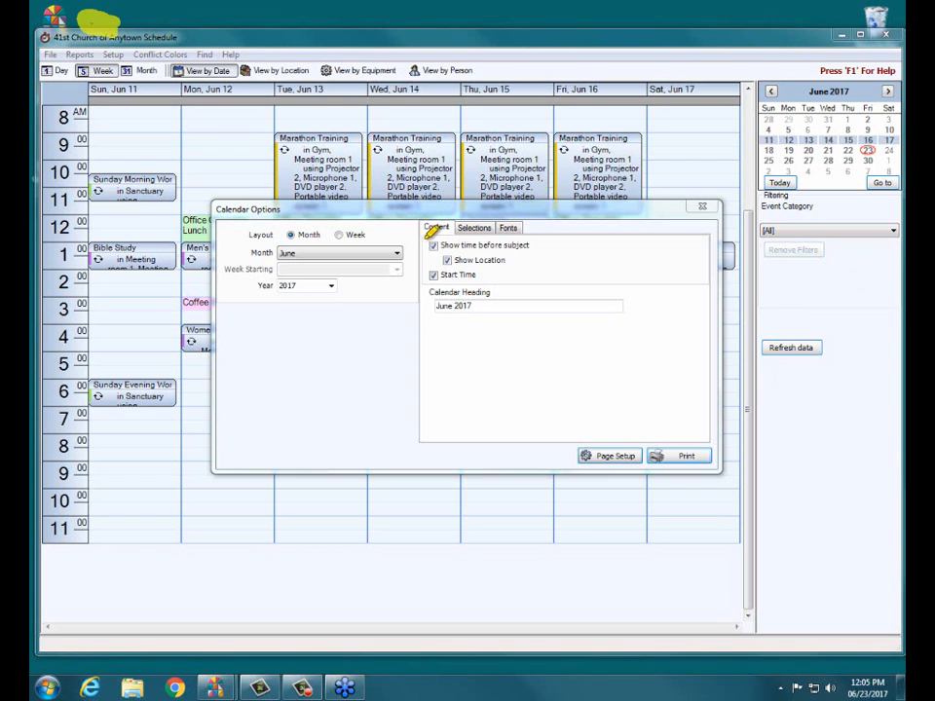
Step: Leave event locations out of the calendar and set its heading to "Church Events for June"
{"action": "mouse_move", "coordinate": [427, 236]}
{"action": "left_mouse_down"}
{"action": "mouse_move", "coordinate": [552, 235]}
{"action": "mouse_move", "coordinate": [538, 267]}
{"action": "mouse_move", "coordinate": [432, 269]}
{"action": "mouse_move", "coordinate": [430, 244]}
{"action": "left_mouse_up"}
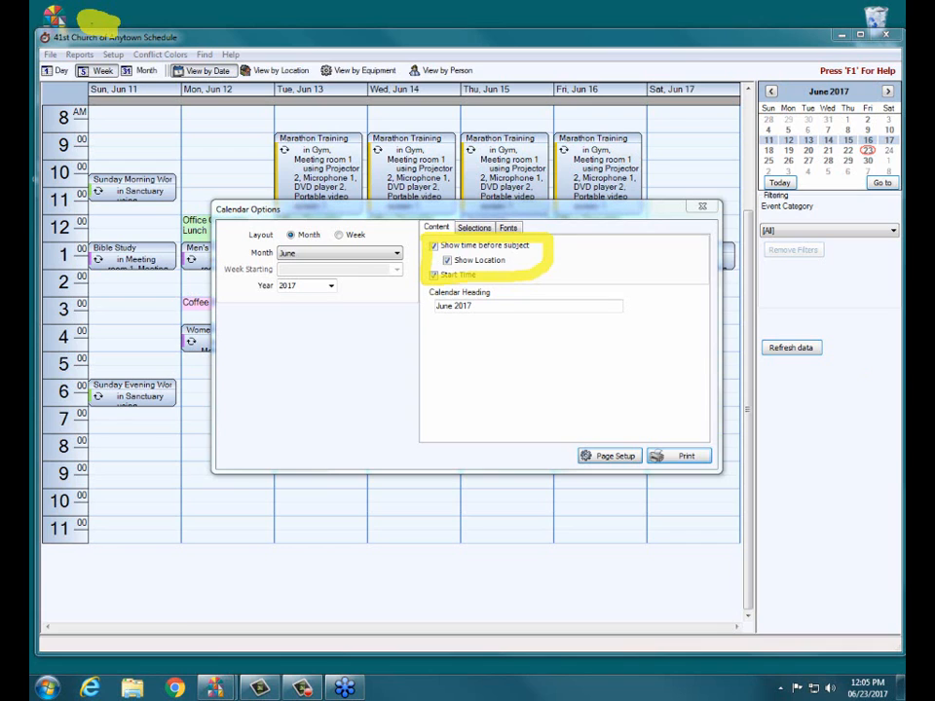
{"action": "left_click", "coordinate": [448, 261]}
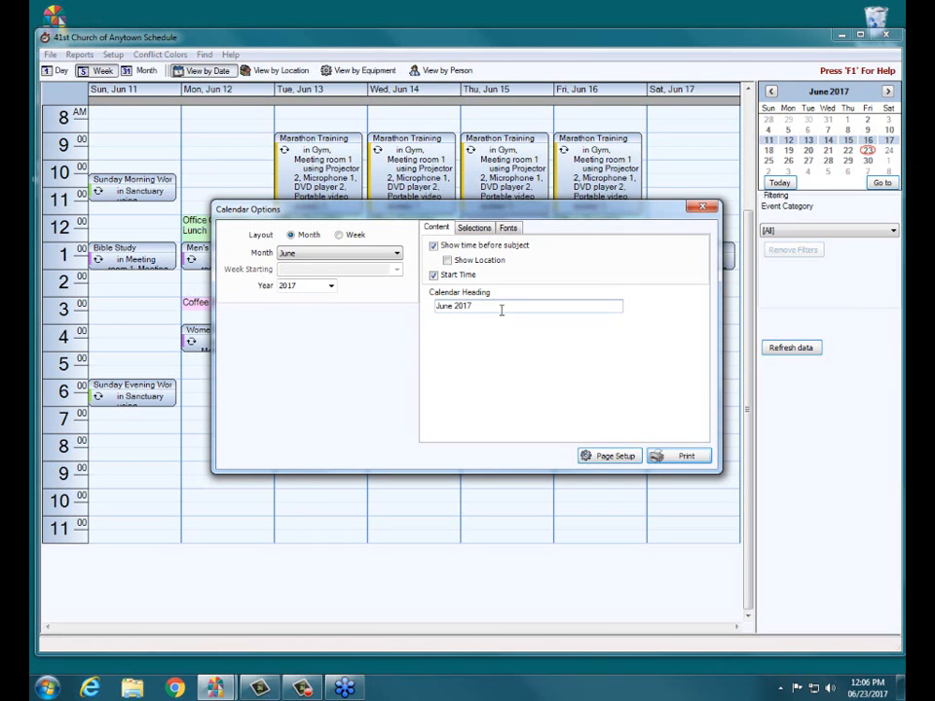
{"action": "left_click_drag", "start_coordinate": [502, 310], "coordinate": [381, 328]}
{"action": "type", "text": "Church Events for June"}
Step: Preview the retitled June calendar at 100% of normal size, and close the preview
{"action": "left_click", "coordinate": [680, 458]}
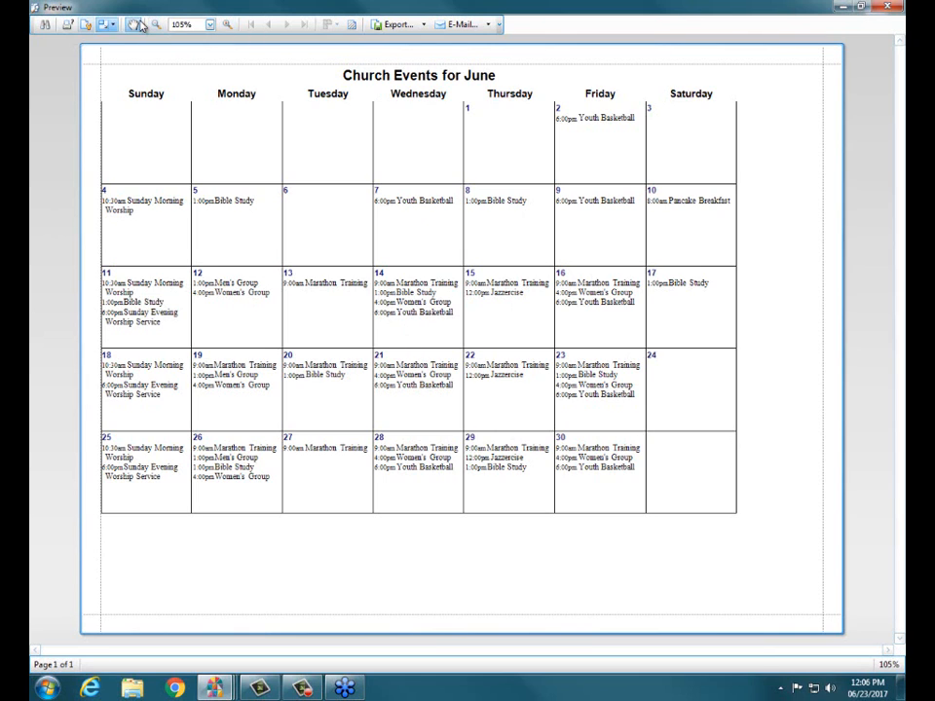
{"action": "left_click", "coordinate": [107, 24]}
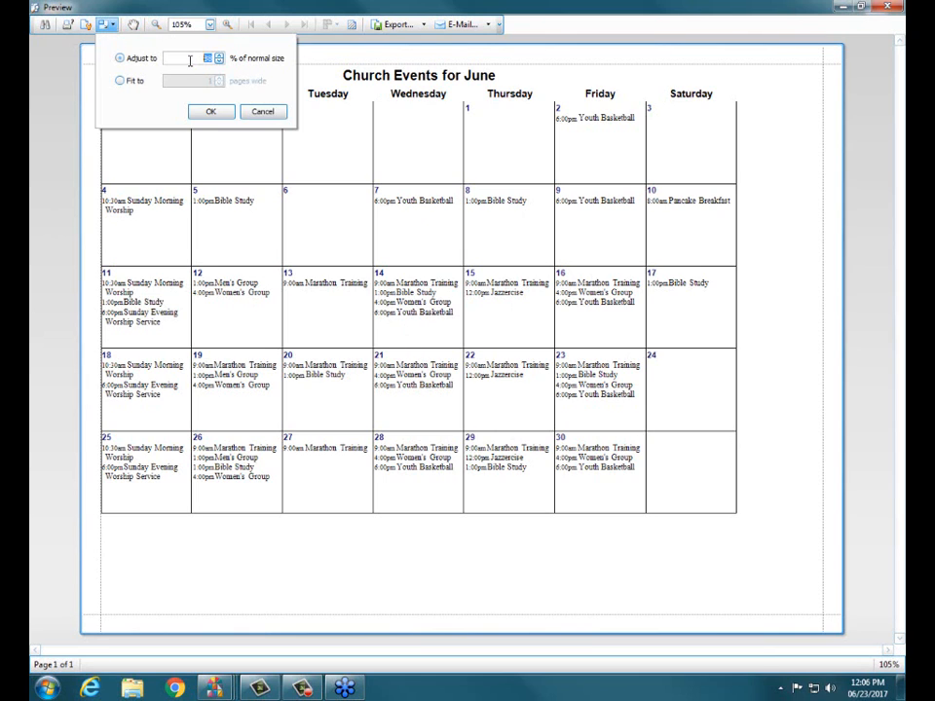
{"action": "type", "text": "100"}
{"action": "left_click", "coordinate": [209, 113]}
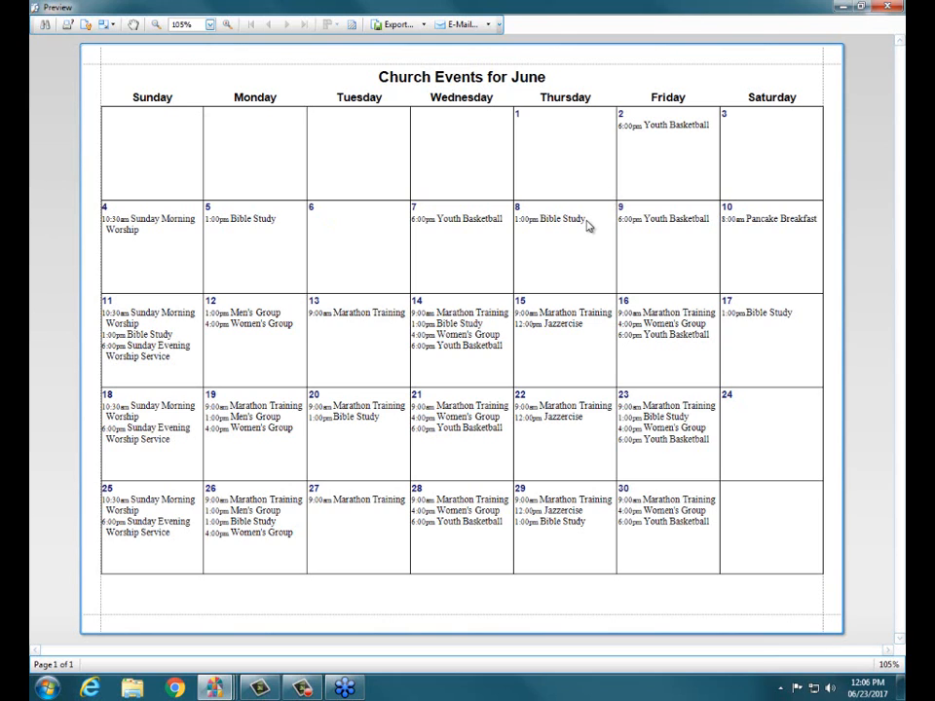
{"action": "left_click", "coordinate": [884, 8]}
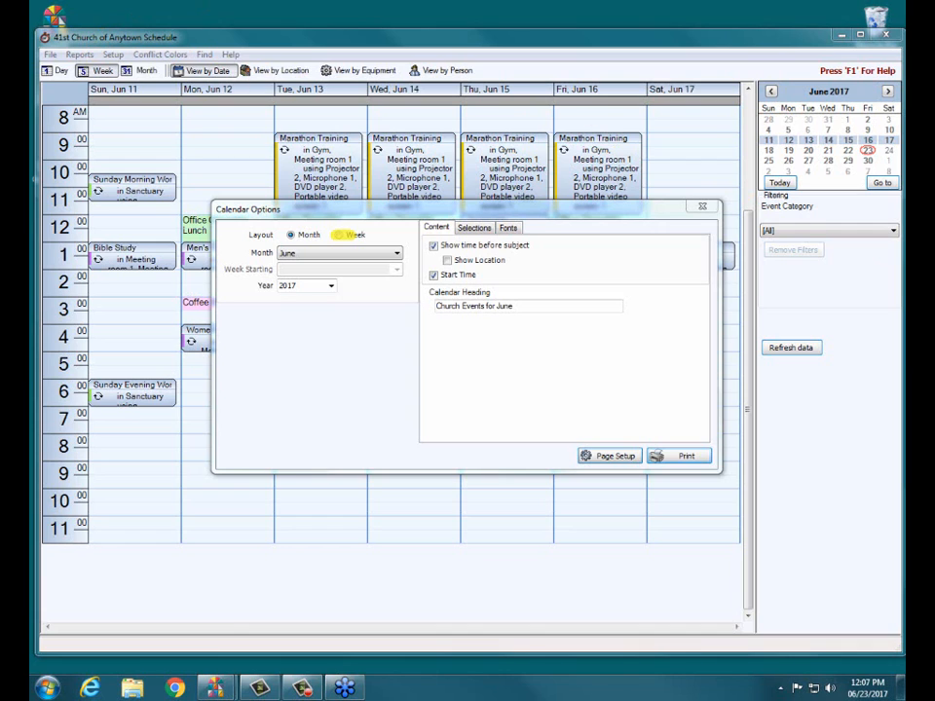
Step: Preview the calendar in Week layout for the week starting Sunday, May 28, 2017, and close the preview
{"action": "left_click", "coordinate": [339, 234]}
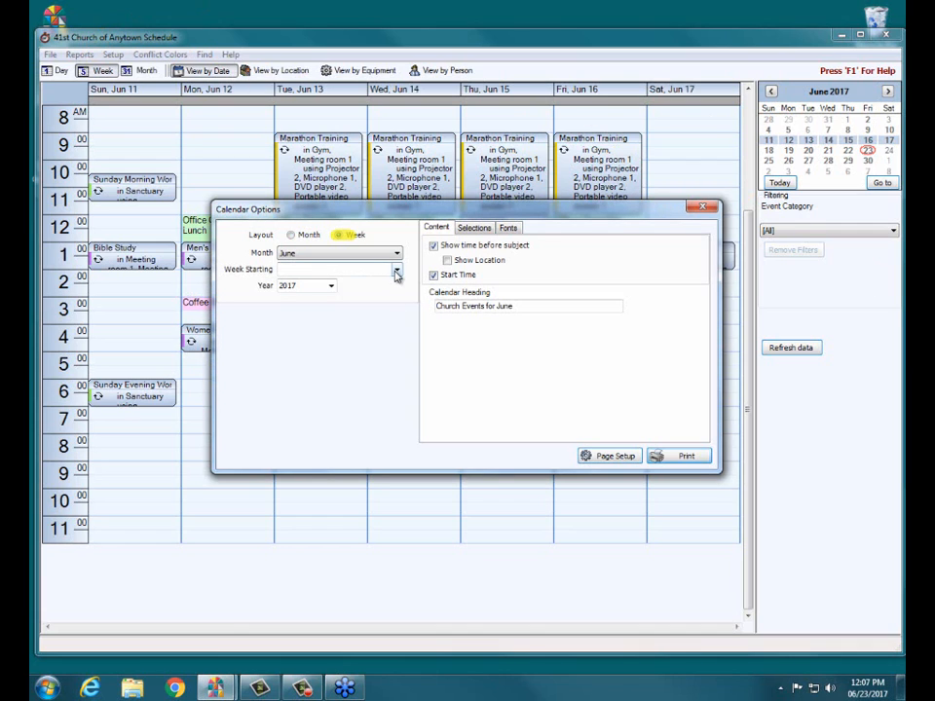
{"action": "left_click", "coordinate": [396, 273]}
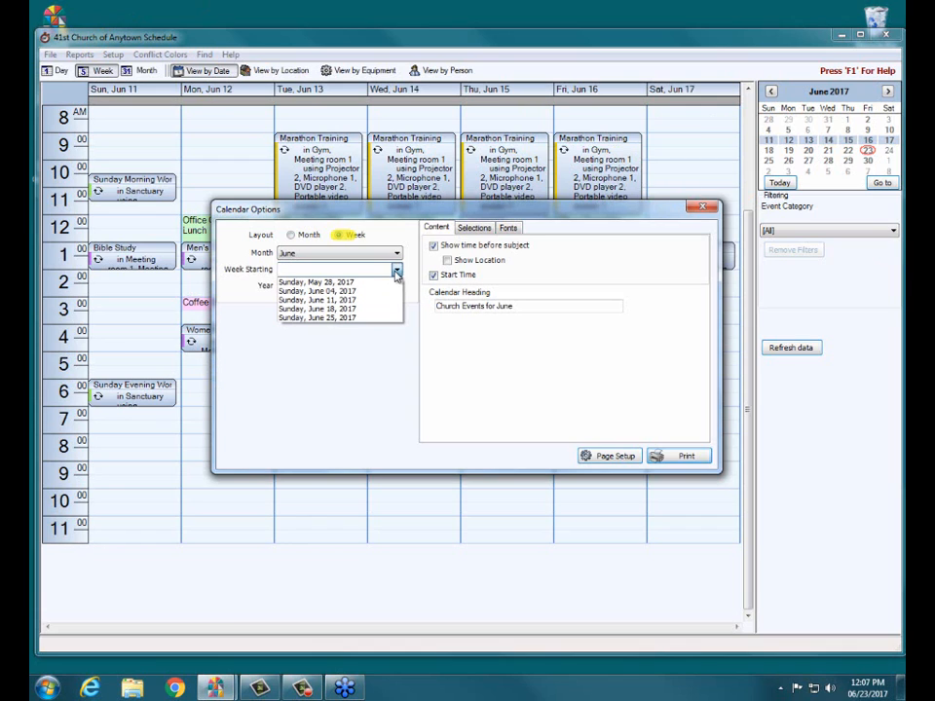
{"action": "left_click", "coordinate": [327, 281]}
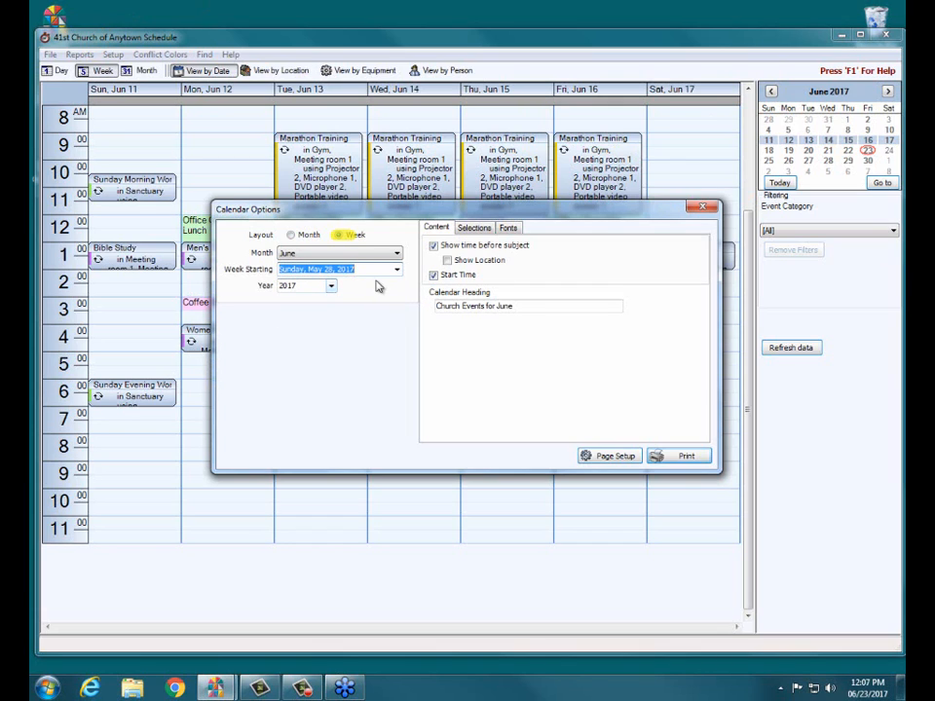
{"action": "left_click", "coordinate": [681, 457]}
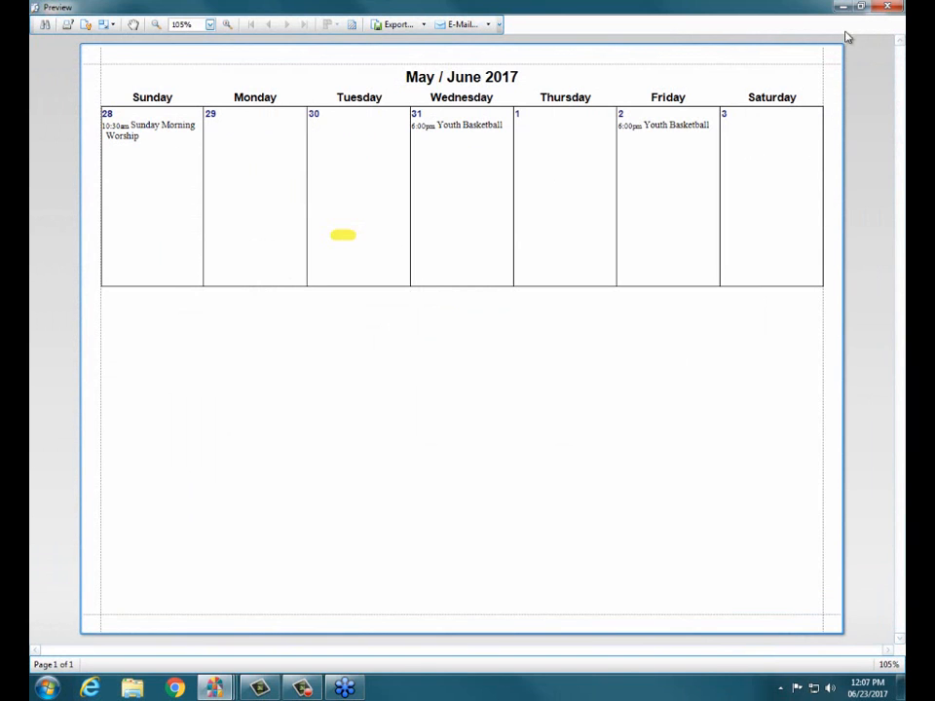
{"action": "left_click", "coordinate": [886, 7]}
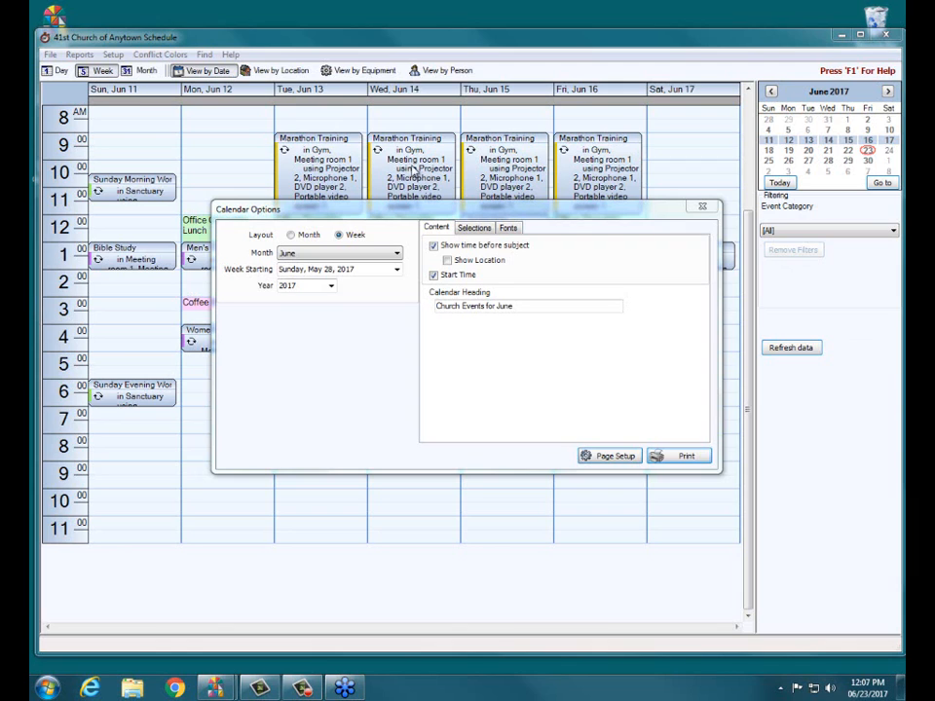
Step: Restrict the weekly calendar to events located in Meeting room 1 and try to preview it
{"action": "left_click", "coordinate": [476, 230]}
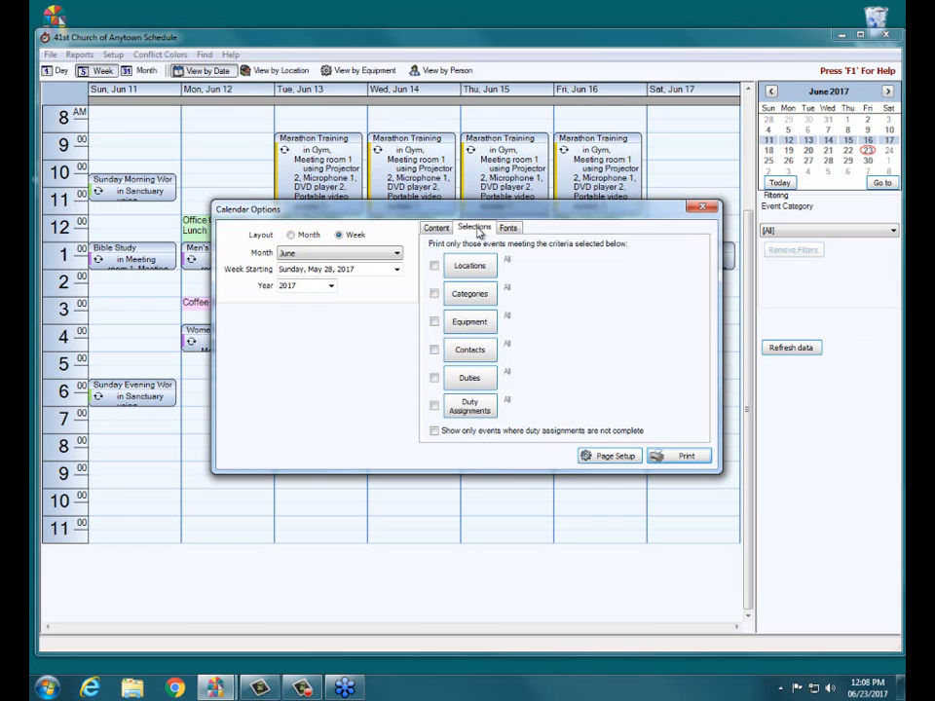
{"action": "left_click", "coordinate": [436, 228]}
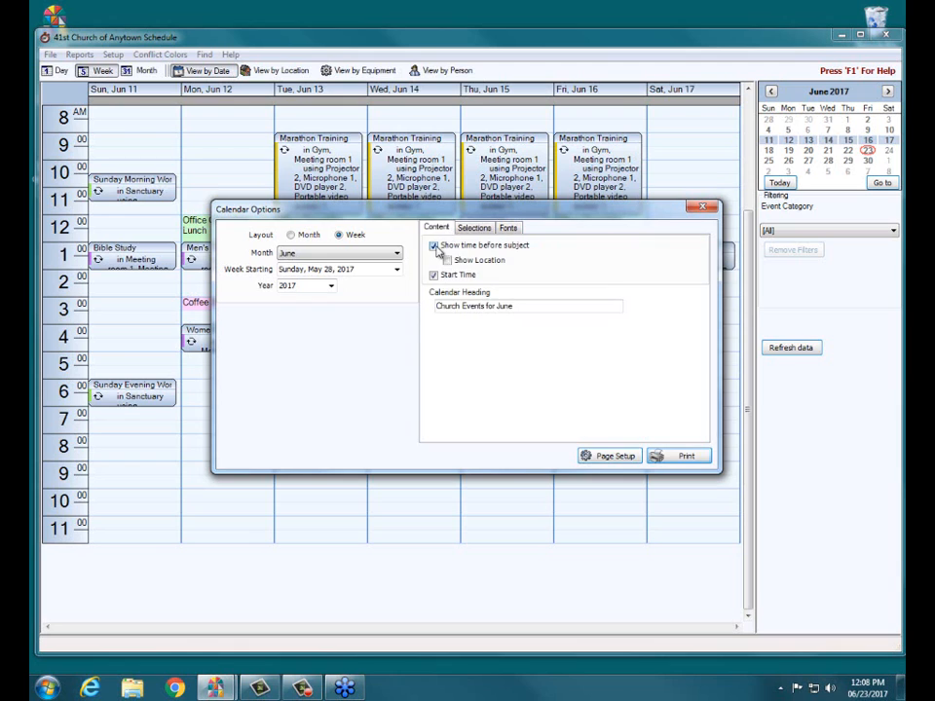
{"action": "left_click", "coordinate": [475, 228]}
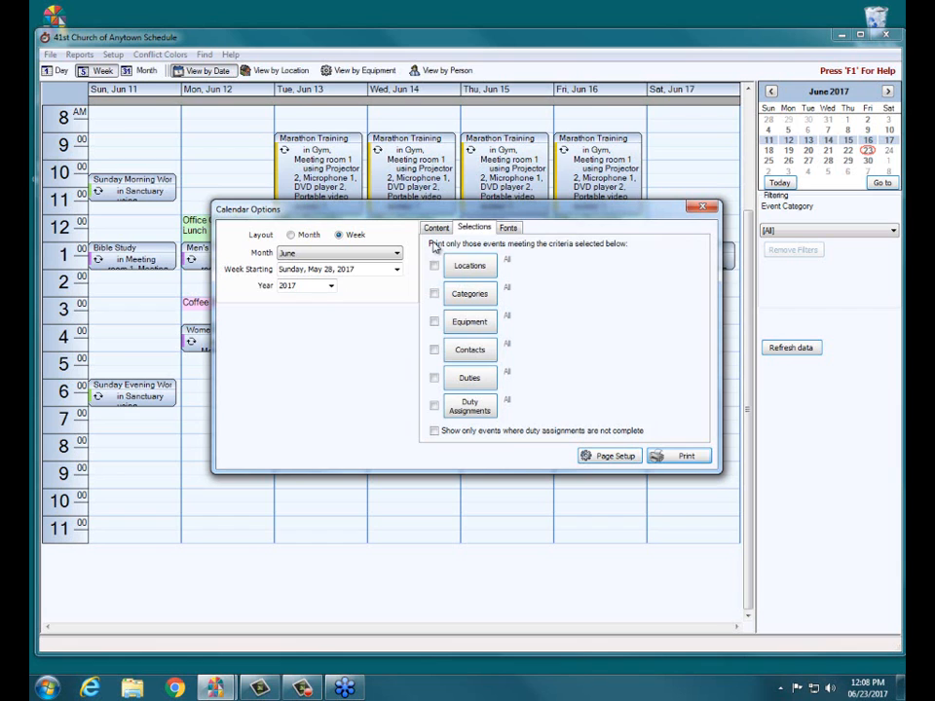
{"action": "left_click", "coordinate": [469, 269]}
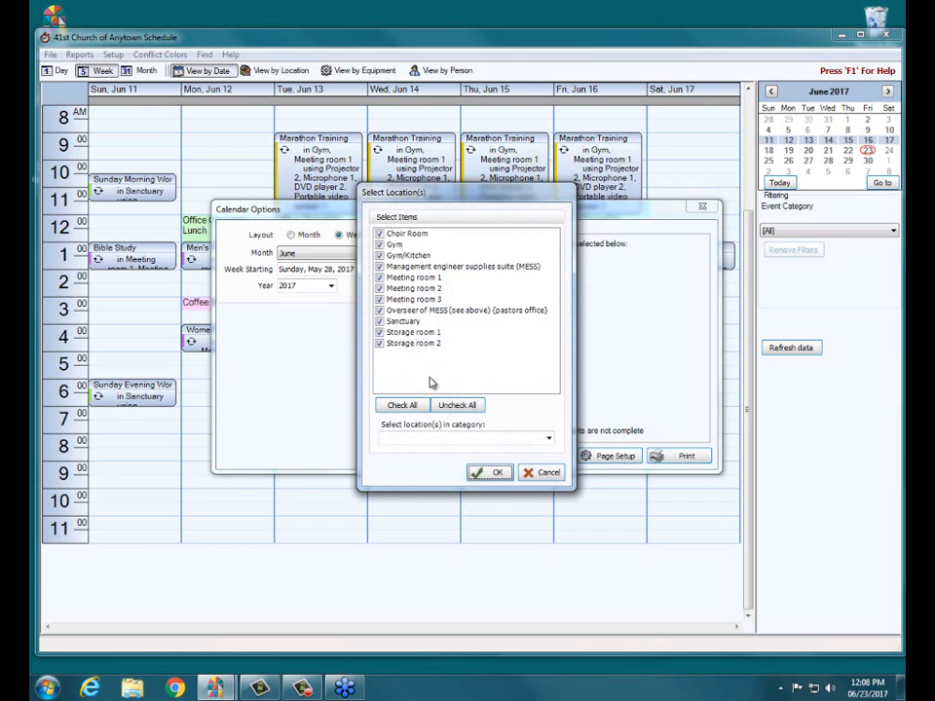
{"action": "left_click", "coordinate": [466, 411]}
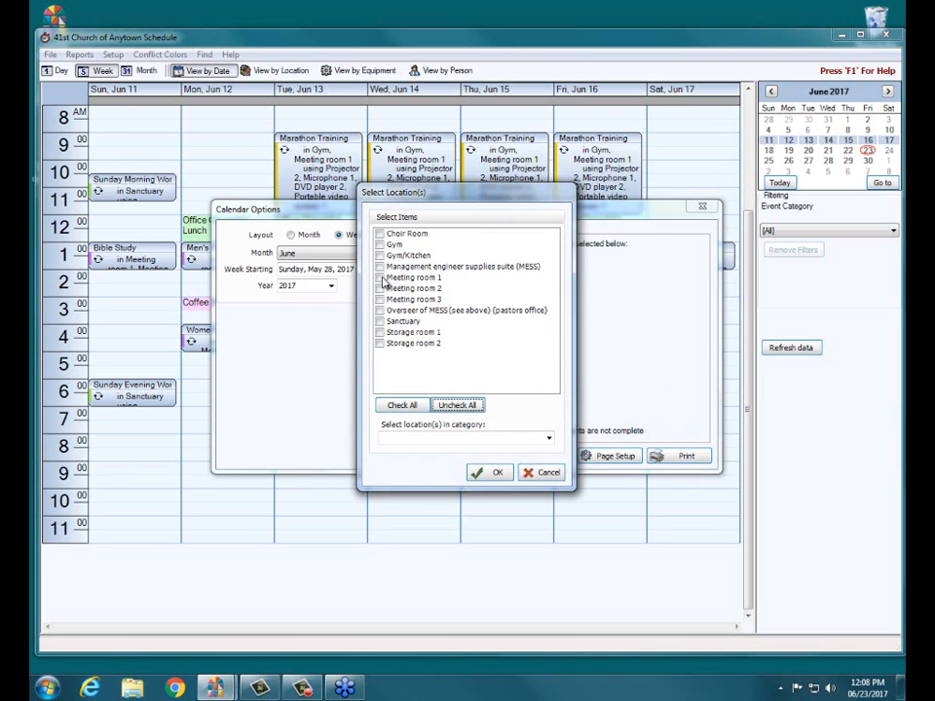
{"action": "left_click", "coordinate": [381, 281]}
{"action": "left_click", "coordinate": [380, 279]}
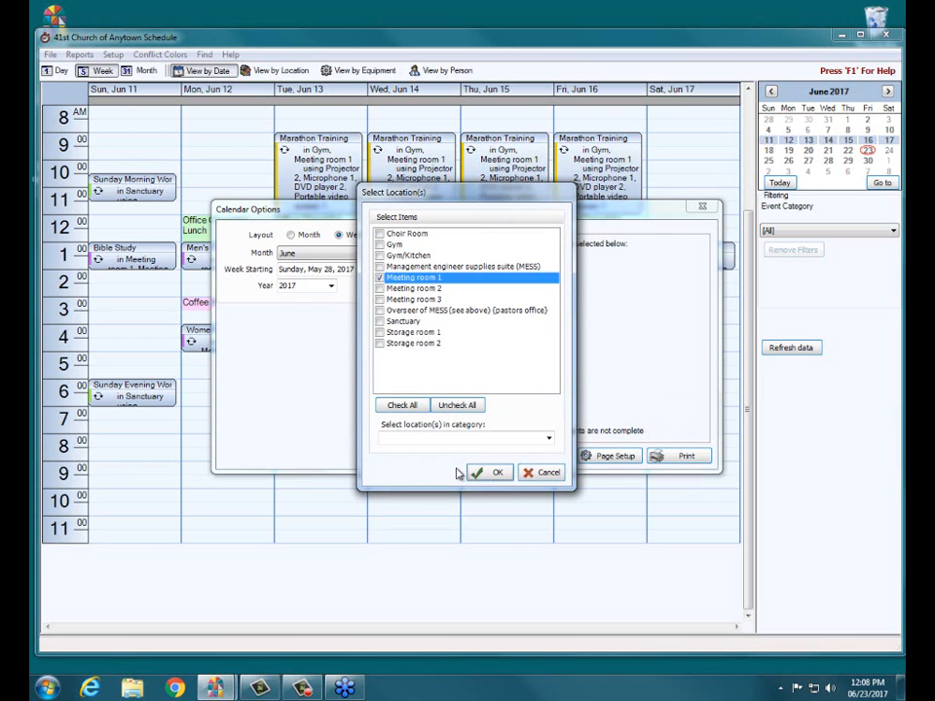
{"action": "left_click", "coordinate": [497, 473]}
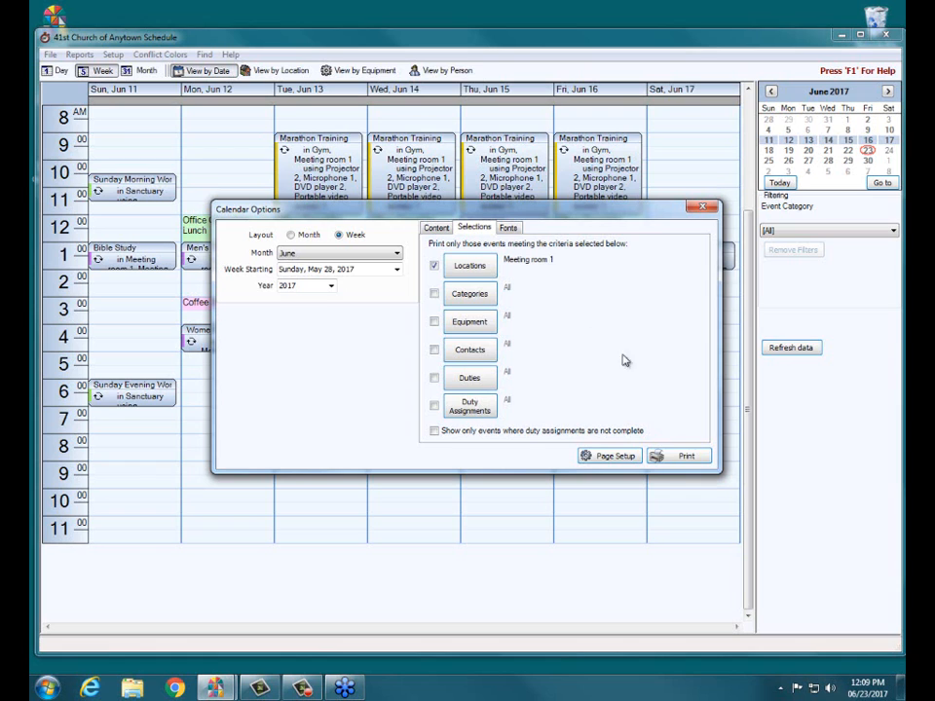
{"action": "left_click", "coordinate": [684, 457]}
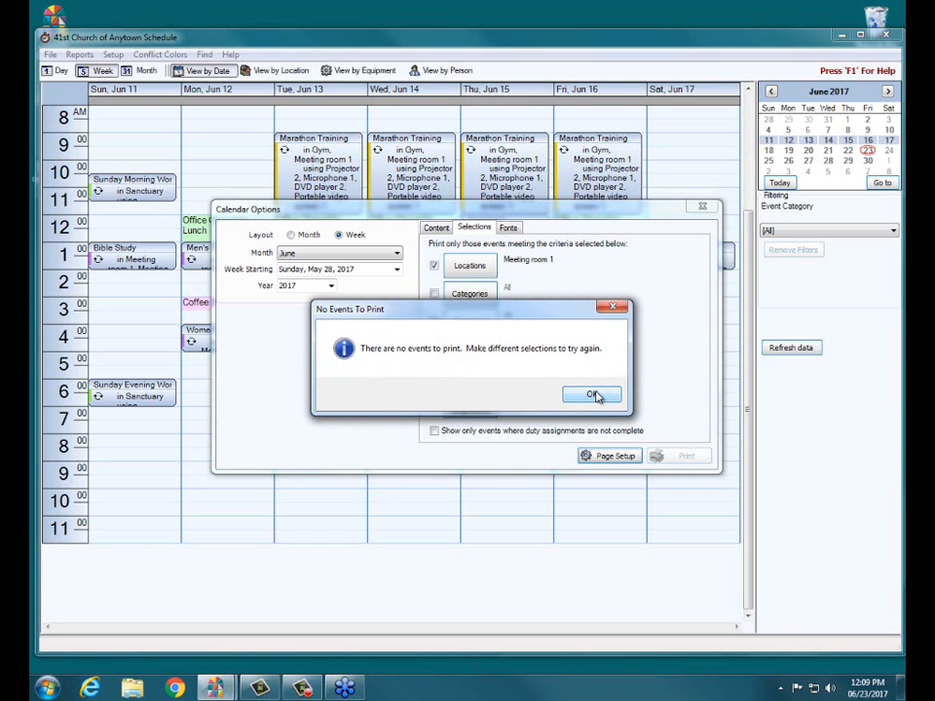
{"action": "left_click", "coordinate": [595, 395]}
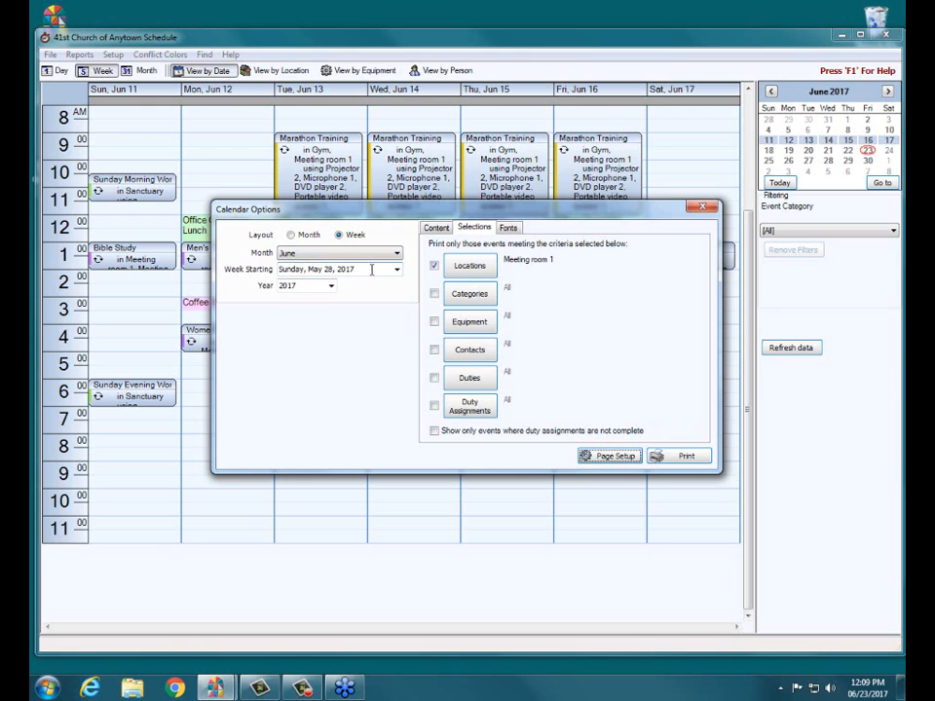
Step: Preview the Meeting room 1 calendar in Month layout for June 2017, and close the preview and the calendar options
{"action": "left_click", "coordinate": [297, 238]}
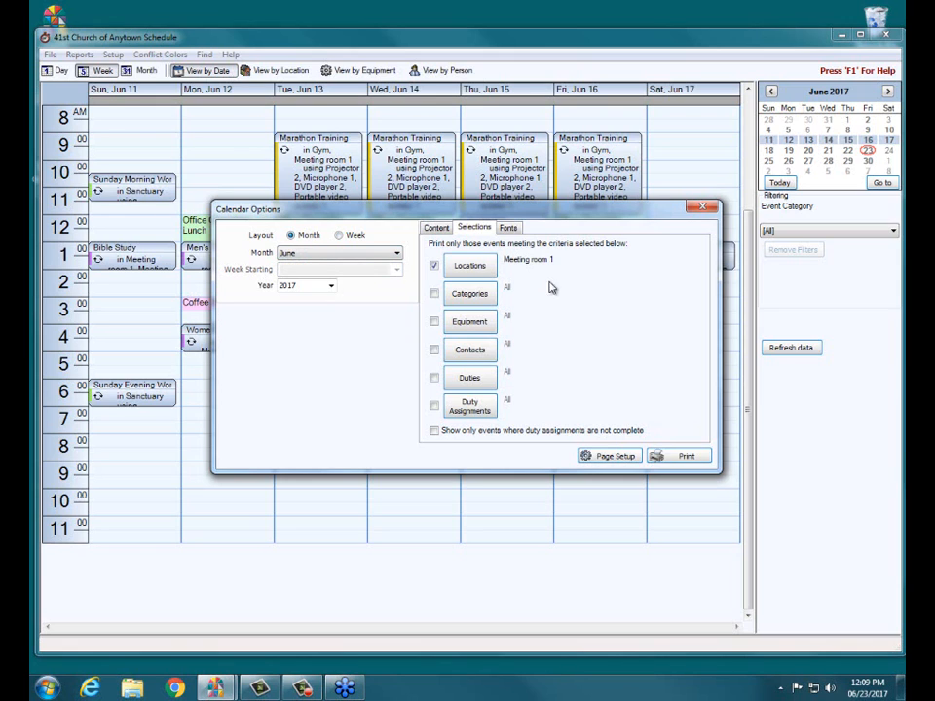
{"action": "left_click", "coordinate": [681, 462]}
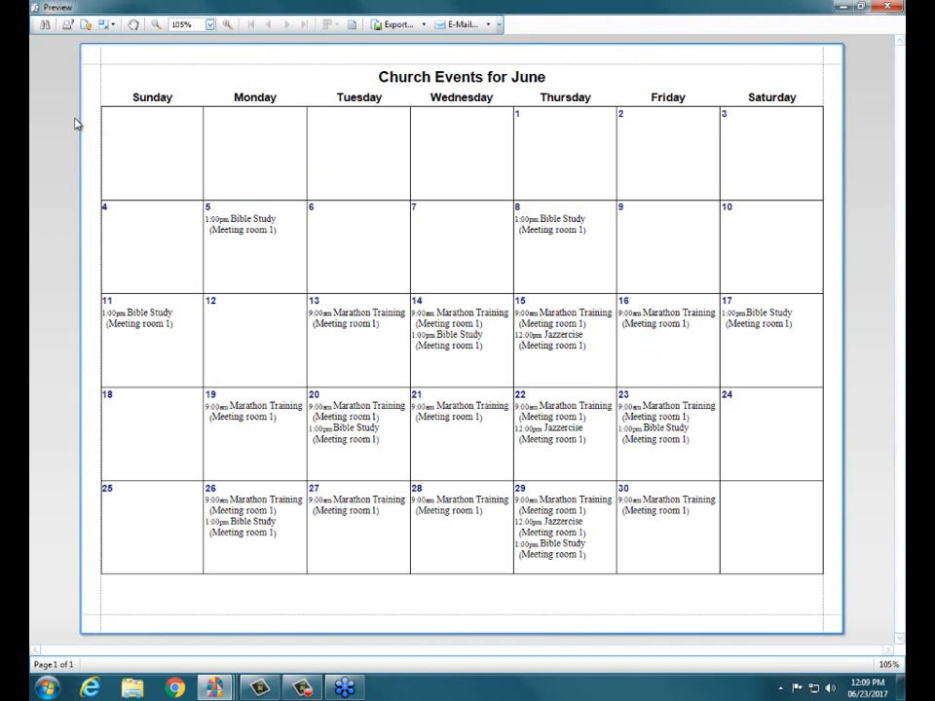
{"action": "left_click_drag", "start_coordinate": [118, 136], "coordinate": [771, 149]}
{"action": "left_click", "coordinate": [773, 153]}
{"action": "left_click", "coordinate": [890, 10]}
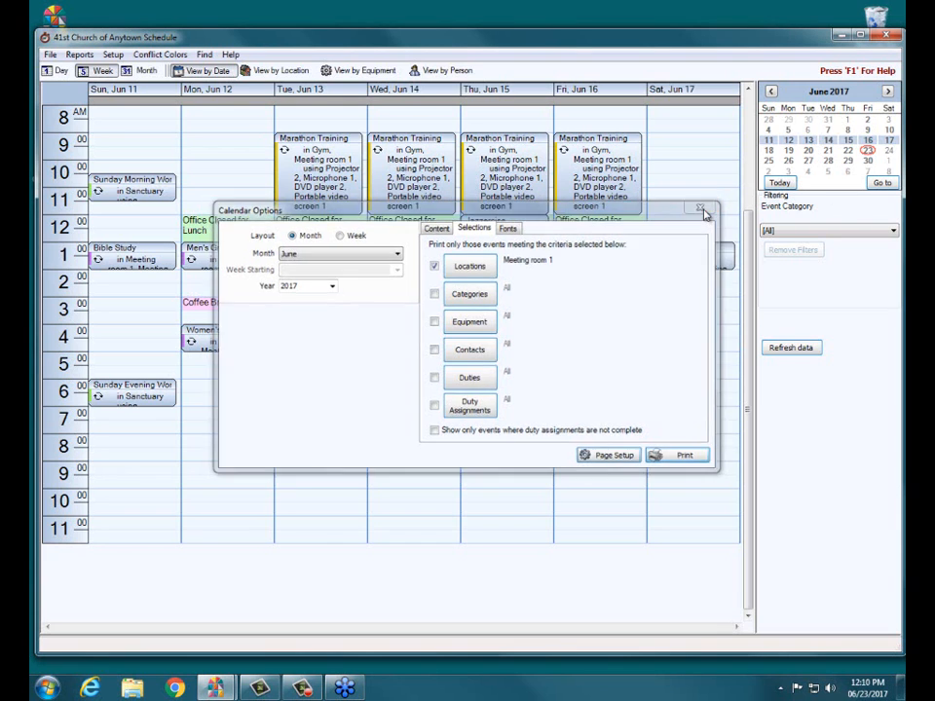
{"action": "left_click", "coordinate": [705, 210]}
Step: Open the Event Report options and include the event end date/time and the people contacts in the content
{"action": "left_click", "coordinate": [79, 55]}
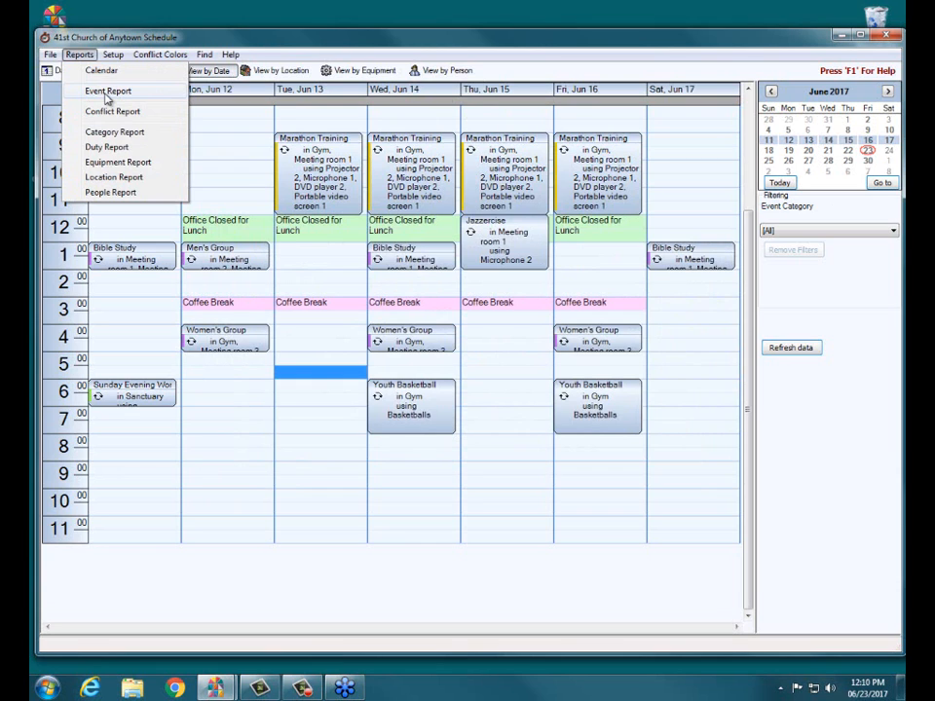
{"action": "left_click", "coordinate": [107, 93]}
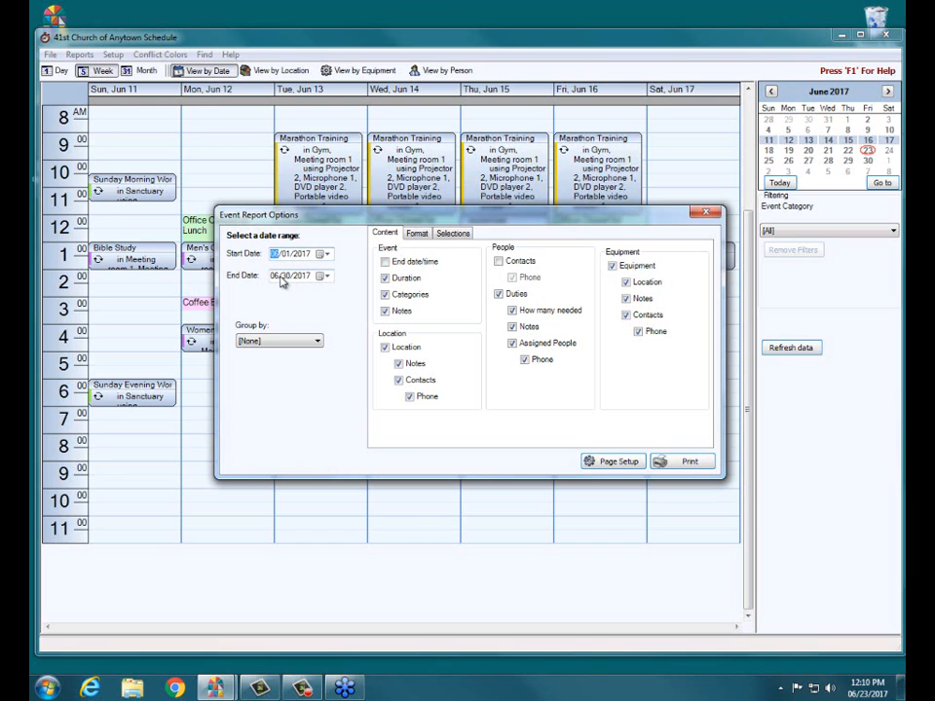
{"action": "left_click", "coordinate": [384, 262]}
{"action": "left_click", "coordinate": [522, 261]}
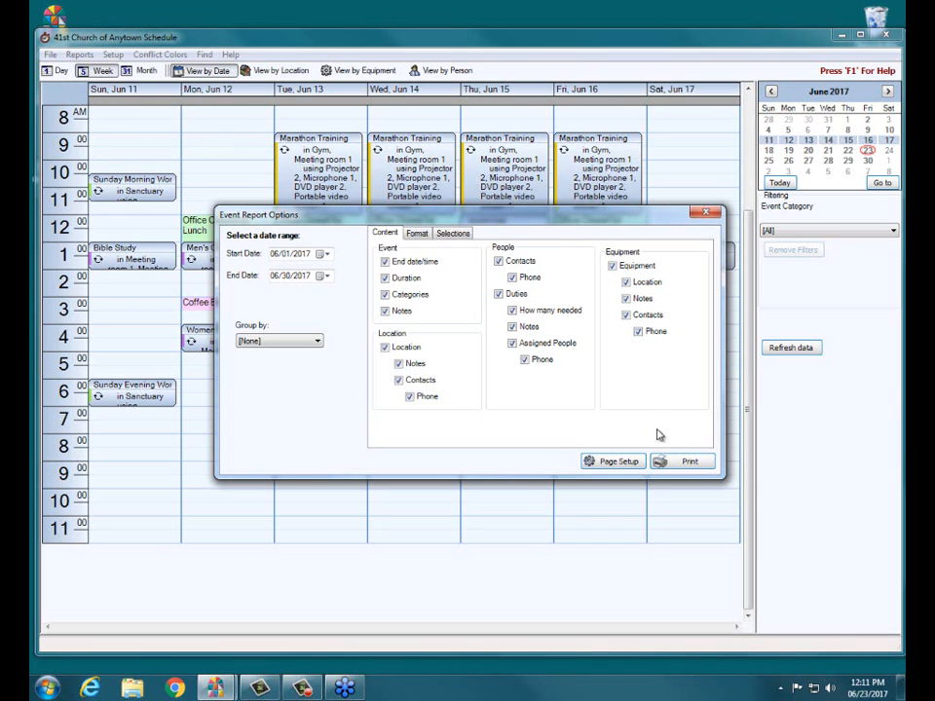
Step: Preview the detailed event report, examine its locations, contacts and duties, and close the preview
{"action": "left_click", "coordinate": [674, 464]}
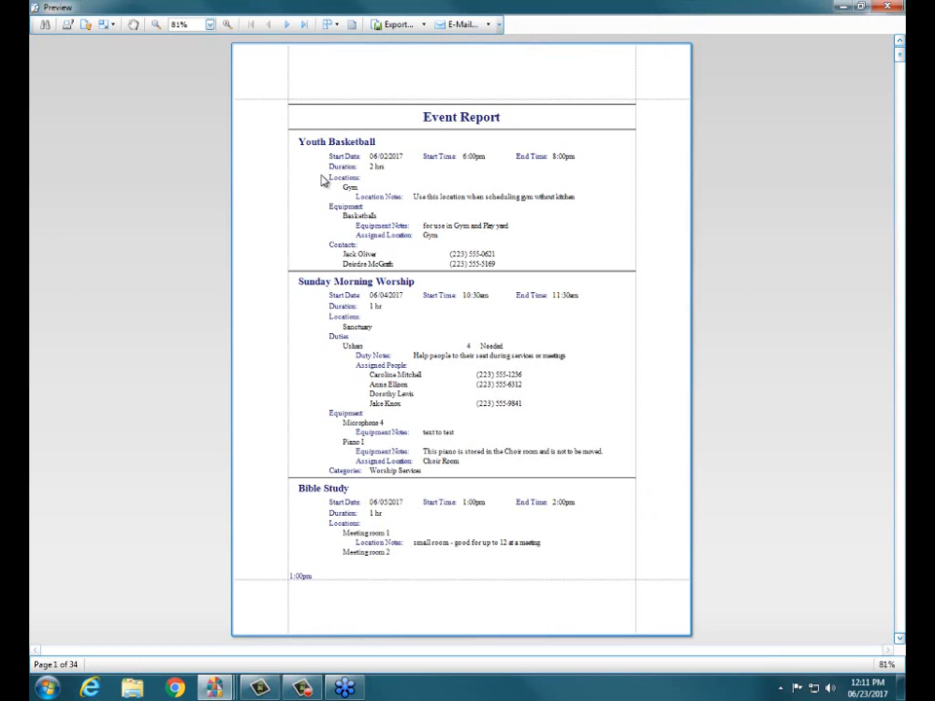
{"action": "mouse_move", "coordinate": [323, 176]}
{"action": "left_mouse_down"}
{"action": "mouse_move", "coordinate": [370, 193]}
{"action": "mouse_move", "coordinate": [337, 192]}
{"action": "mouse_move", "coordinate": [324, 177]}
{"action": "left_mouse_up"}
{"action": "left_click_drag", "start_coordinate": [443, 251], "coordinate": [553, 253]}
{"action": "left_click_drag", "start_coordinate": [329, 339], "coordinate": [589, 420]}
{"action": "left_click", "coordinate": [843, 7]}
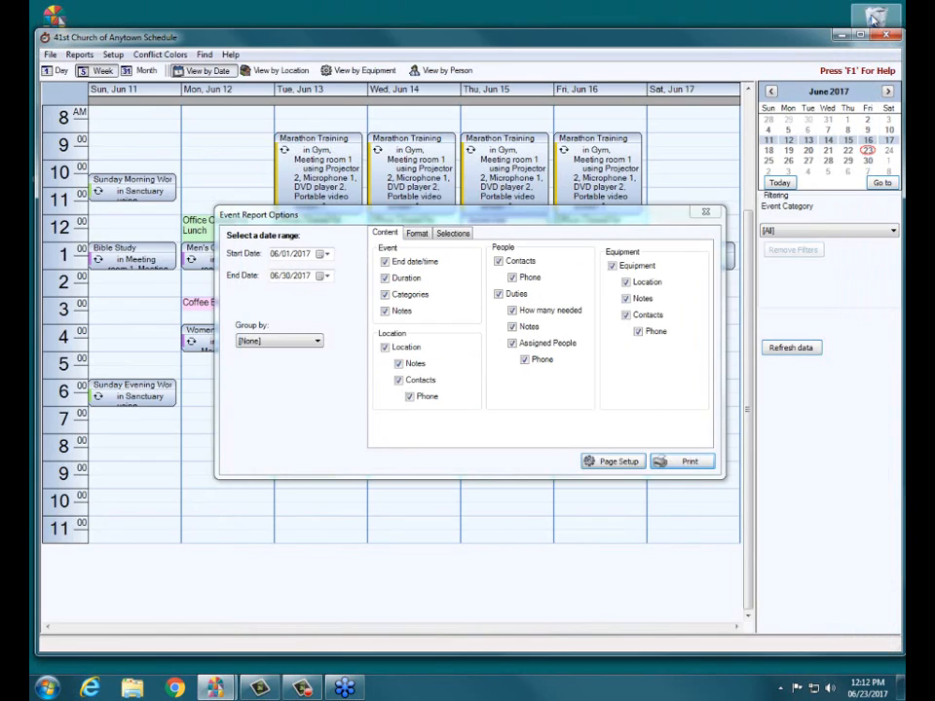
Step: Leave people contacts, duties, and the event, location and equipment notes out of the event report
{"action": "left_click", "coordinate": [499, 262]}
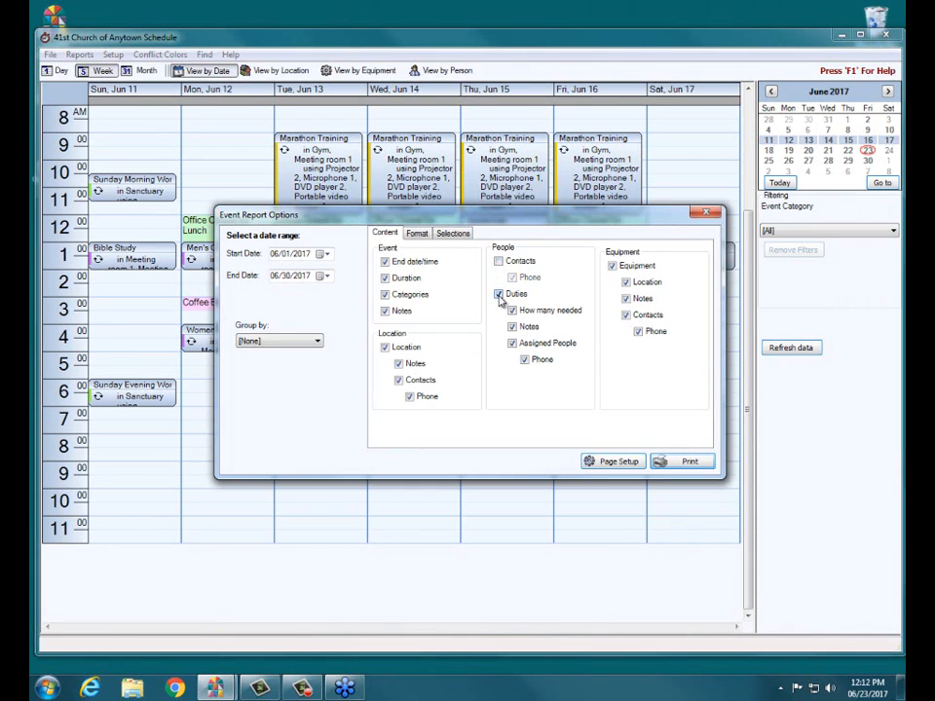
{"action": "left_click", "coordinate": [499, 294]}
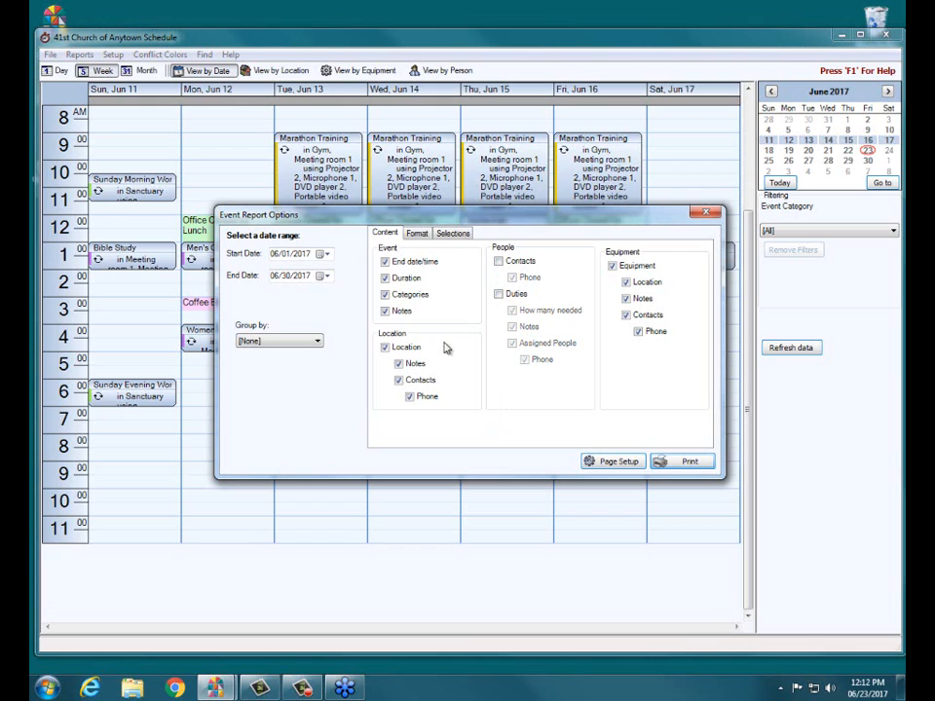
{"action": "left_click", "coordinate": [385, 311]}
{"action": "left_click", "coordinate": [399, 363]}
{"action": "left_click", "coordinate": [626, 299]}
Step: Preview the shortened event report, examine the Sunday Morning Worship entry, and close the preview
{"action": "left_click", "coordinate": [665, 463]}
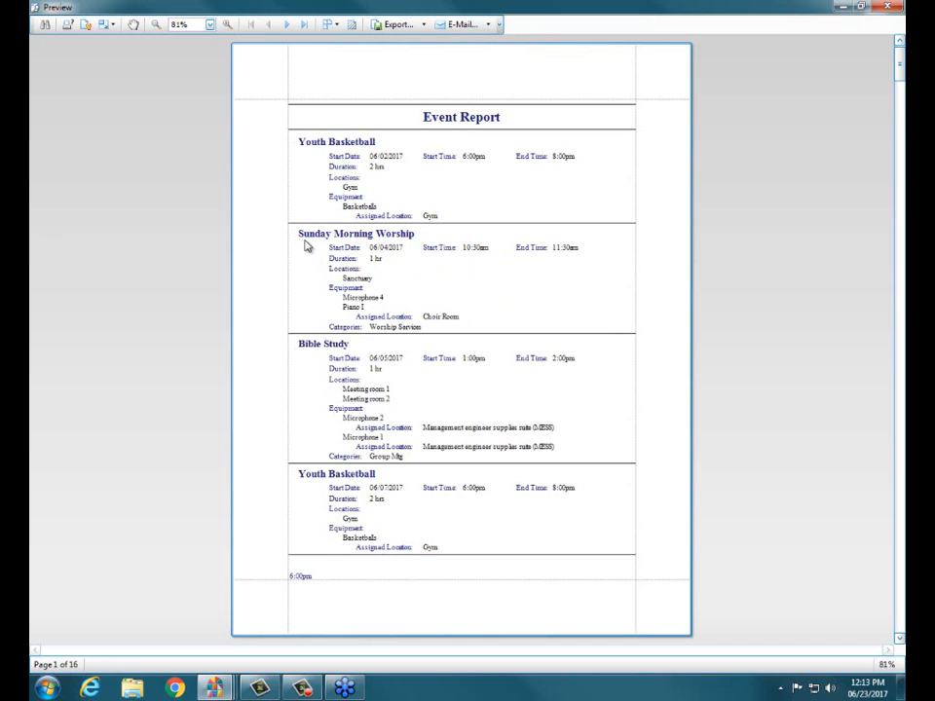
{"action": "left_click_drag", "start_coordinate": [308, 246], "coordinate": [518, 333]}
{"action": "left_click", "coordinate": [888, 8]}
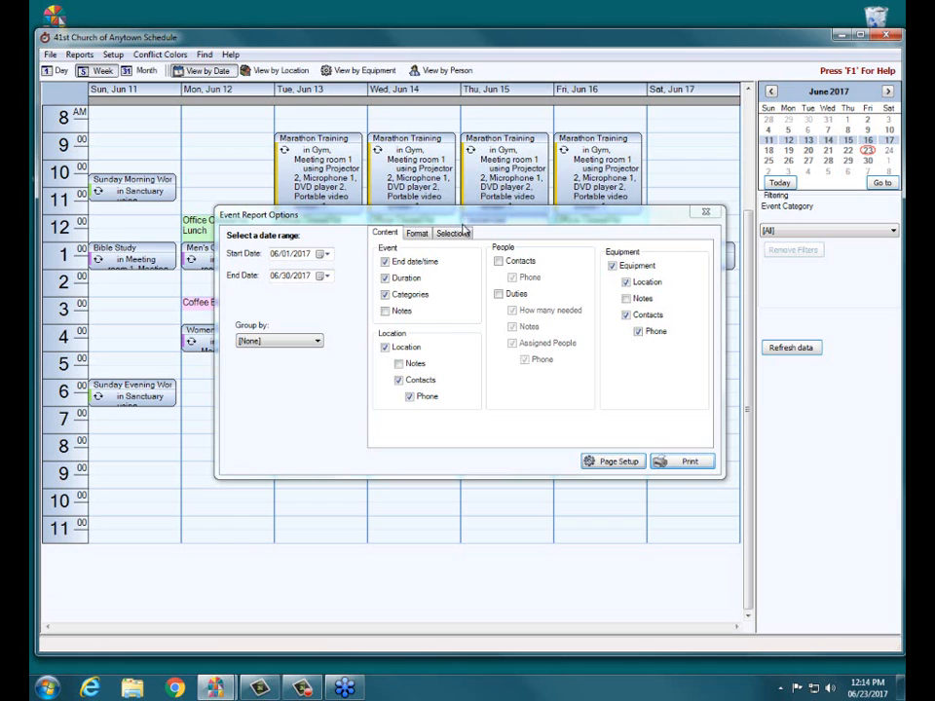
Step: Limit the event report to events in the Group Mtg category and enable that category selection
{"action": "left_click", "coordinate": [455, 234]}
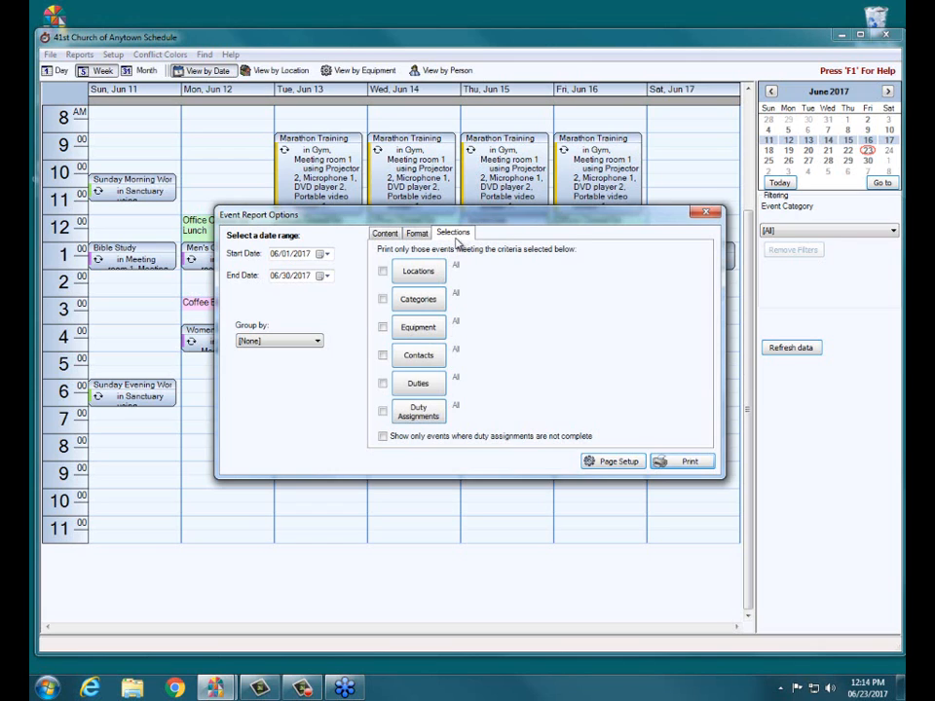
{"action": "left_click", "coordinate": [412, 304]}
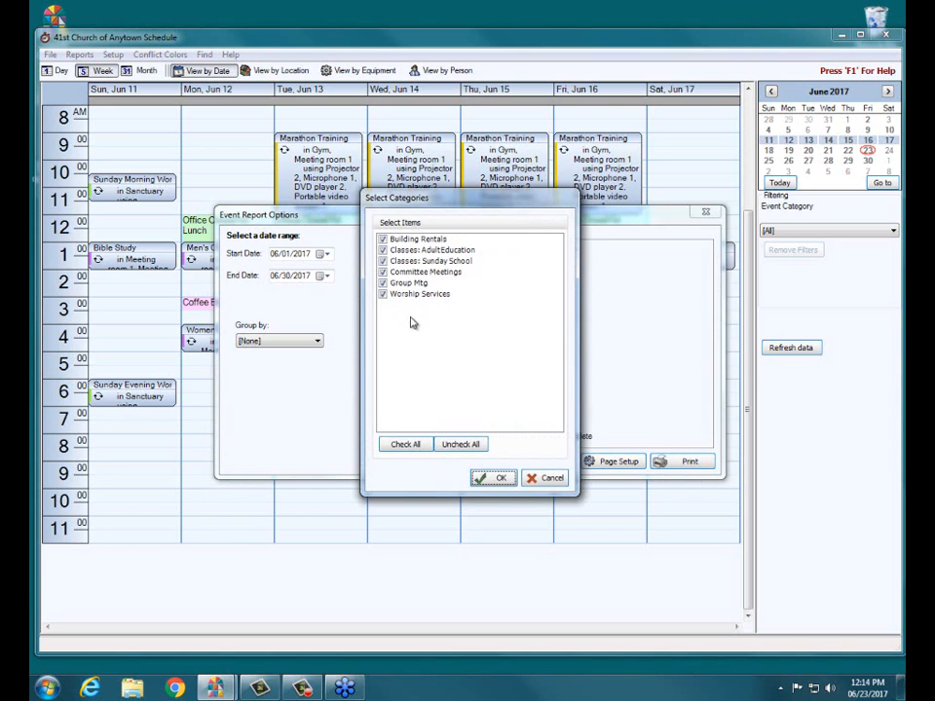
{"action": "left_click", "coordinate": [463, 446]}
{"action": "left_click", "coordinate": [383, 282]}
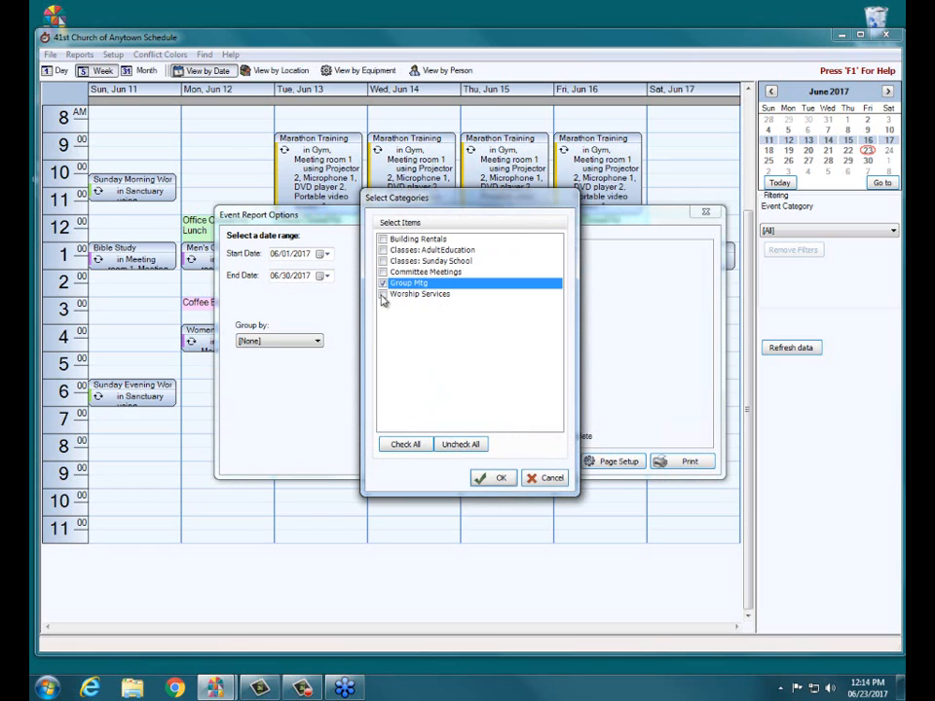
{"action": "left_click", "coordinate": [496, 480]}
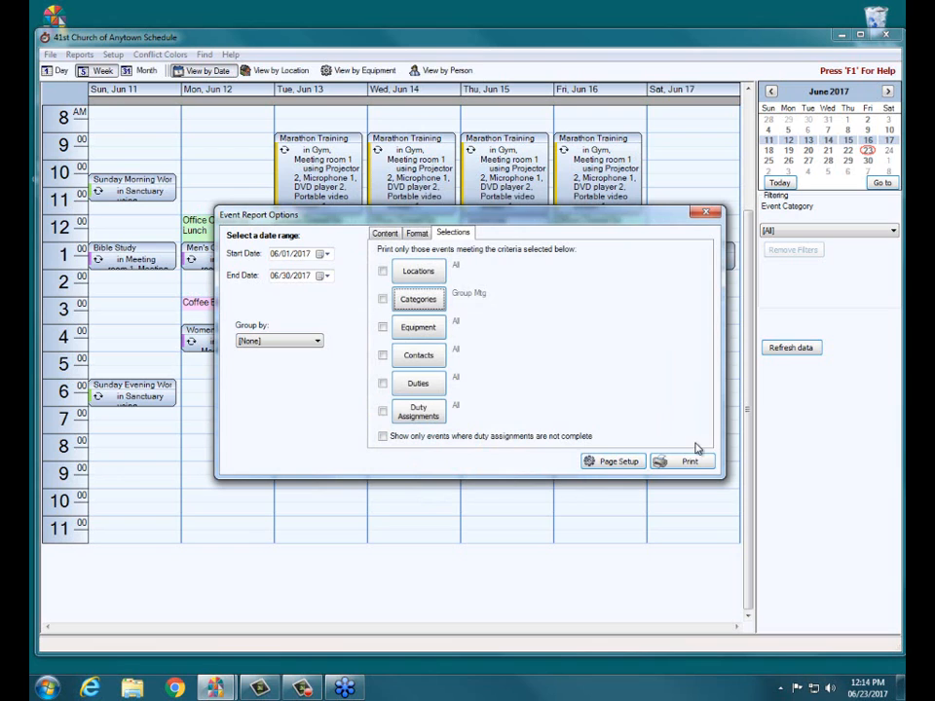
{"action": "left_click", "coordinate": [383, 301]}
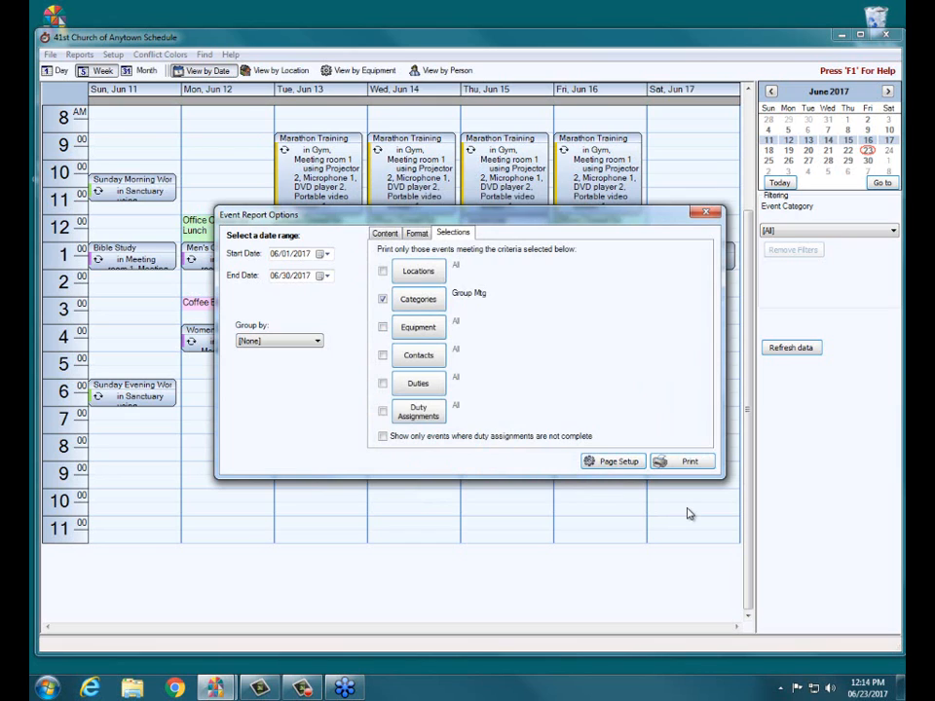
Step: Preview the event report filtered by category, and close the preview and the report options
{"action": "left_click", "coordinate": [688, 462]}
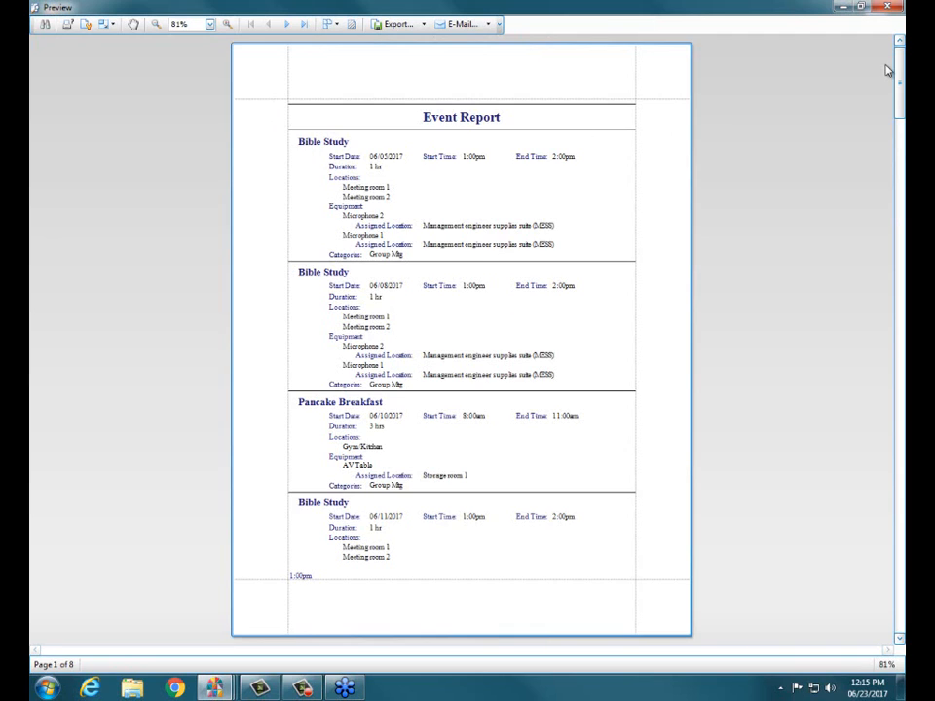
{"action": "left_click", "coordinate": [886, 11]}
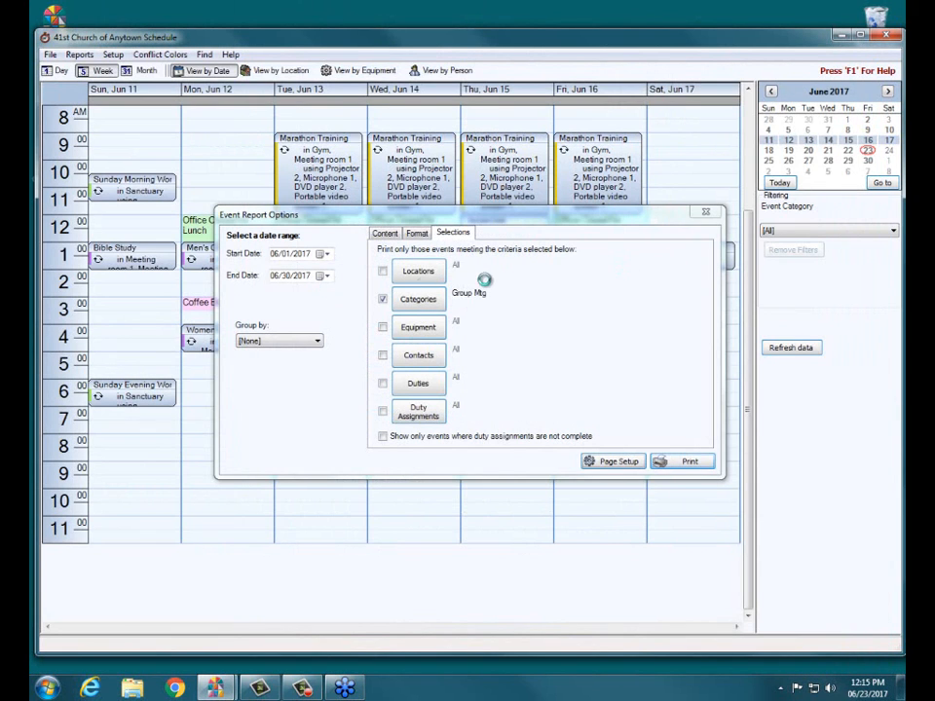
{"action": "left_click", "coordinate": [706, 217]}
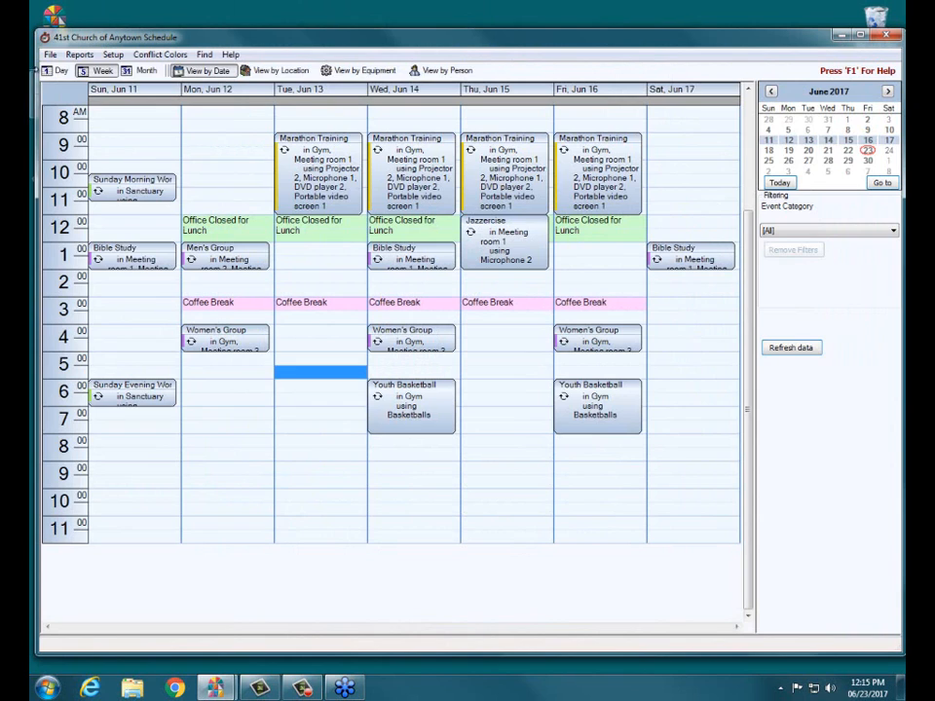
Step: Create the conflict report for 06/01/2017 through 06/30/2017 and preview it
{"action": "left_click", "coordinate": [79, 55]}
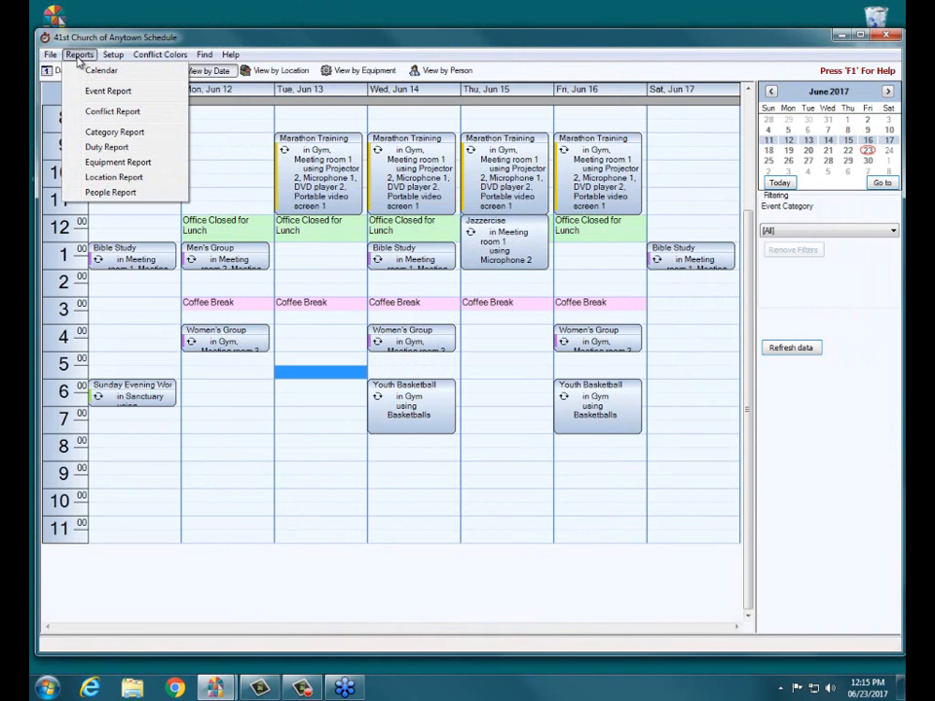
{"action": "left_click", "coordinate": [98, 114]}
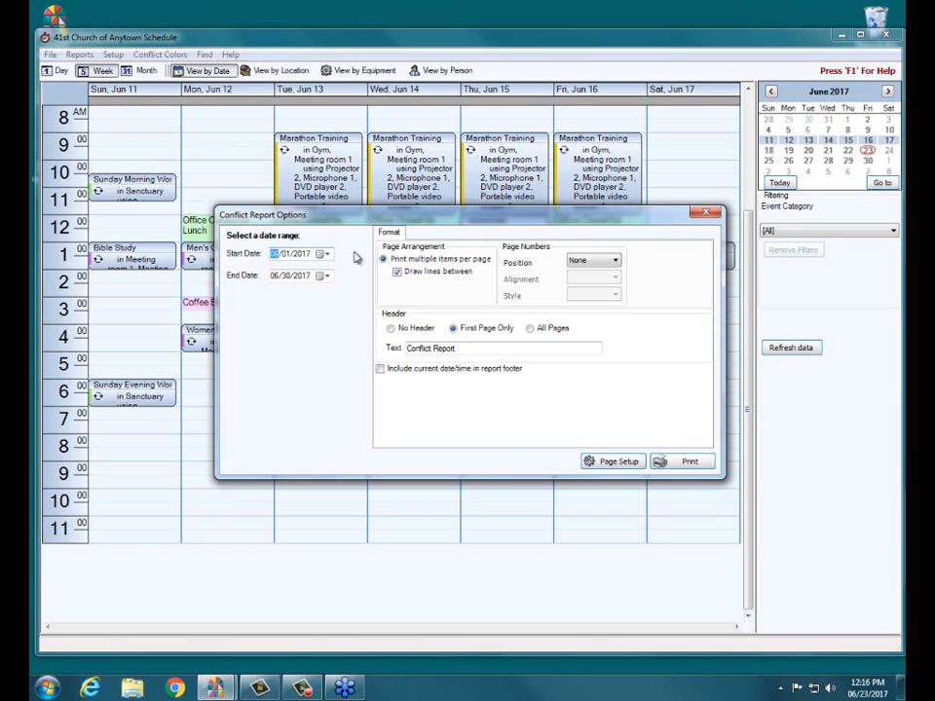
{"action": "left_click", "coordinate": [690, 463]}
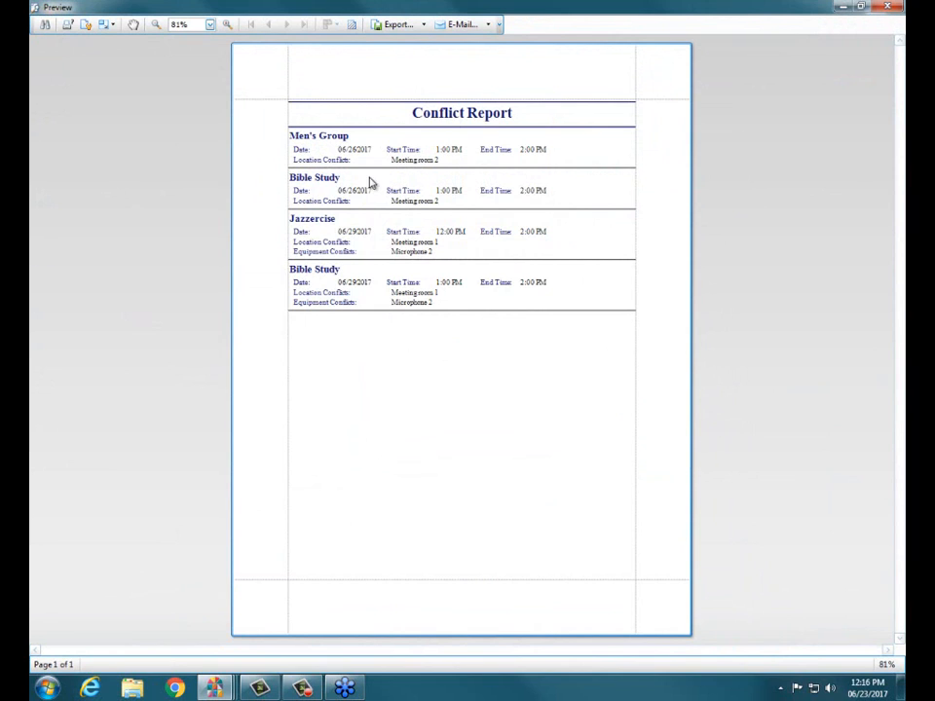
{"action": "left_click", "coordinate": [227, 26]}
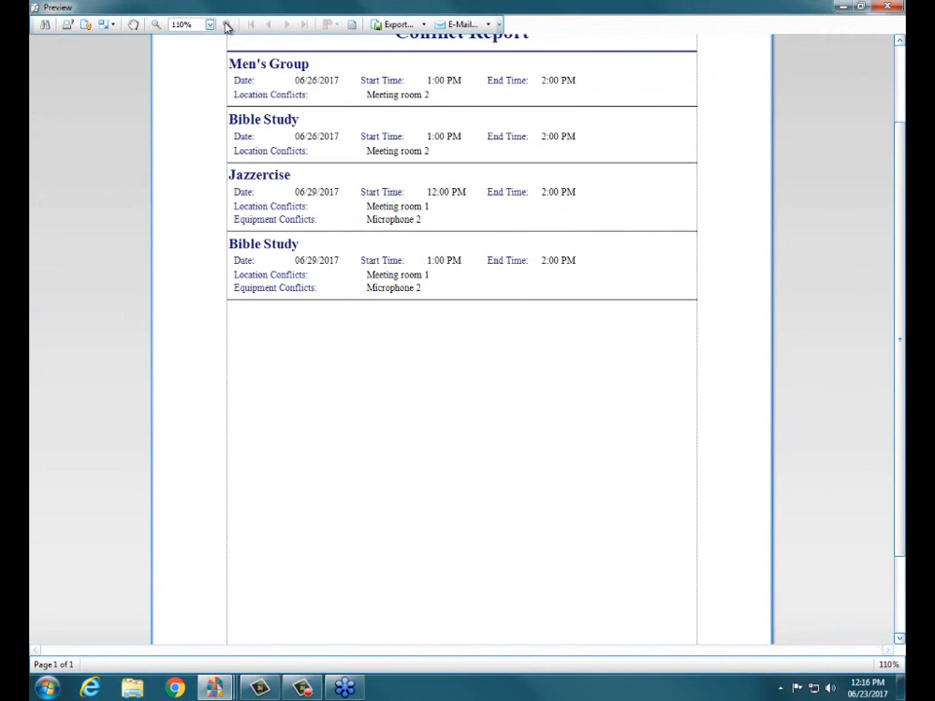
{"action": "scroll", "coordinate": [340, 287], "scroll_direction": "up", "scroll_amount": 2}
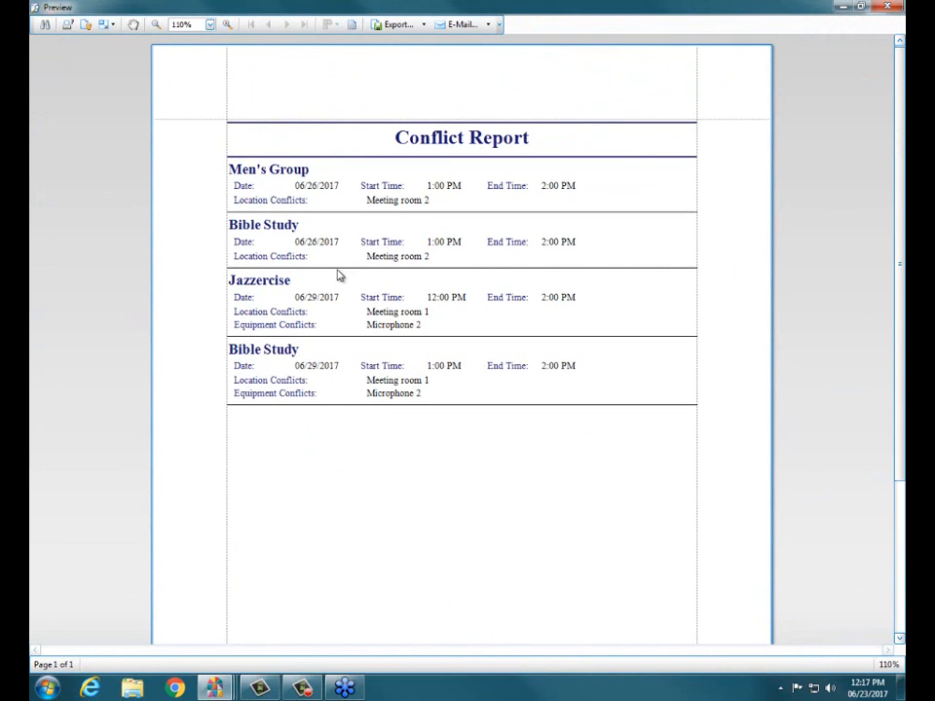
Step: Examine the dates, times and location conflicts of the Men's Group and first Bible Study entries in the conflict report
{"action": "left_click_drag", "start_coordinate": [313, 185], "coordinate": [327, 185]}
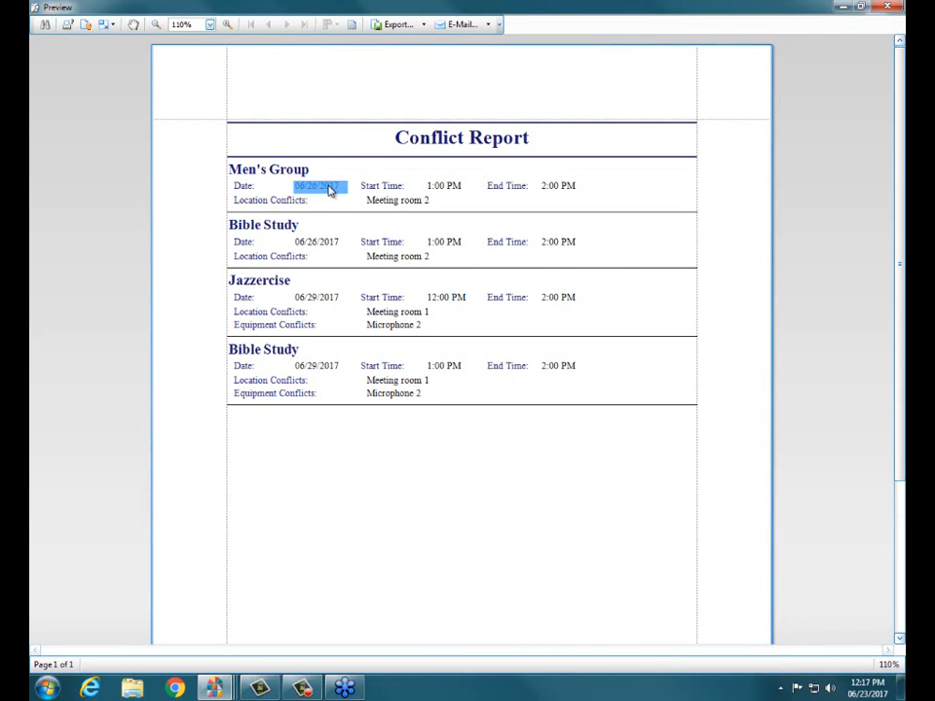
{"action": "left_click_drag", "start_coordinate": [283, 239], "coordinate": [346, 250]}
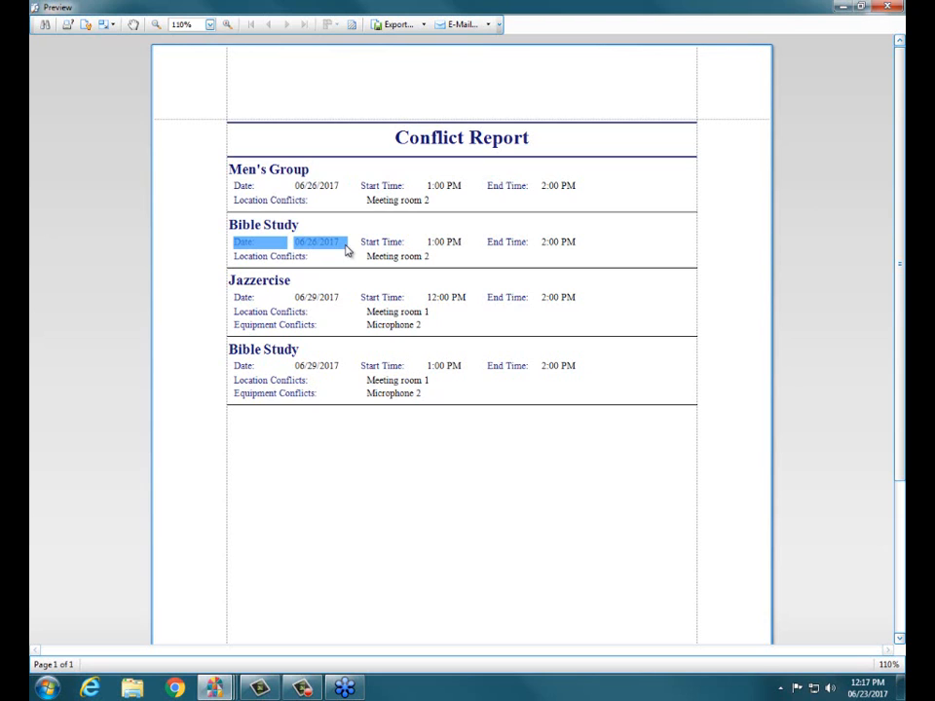
{"action": "left_click", "coordinate": [346, 251]}
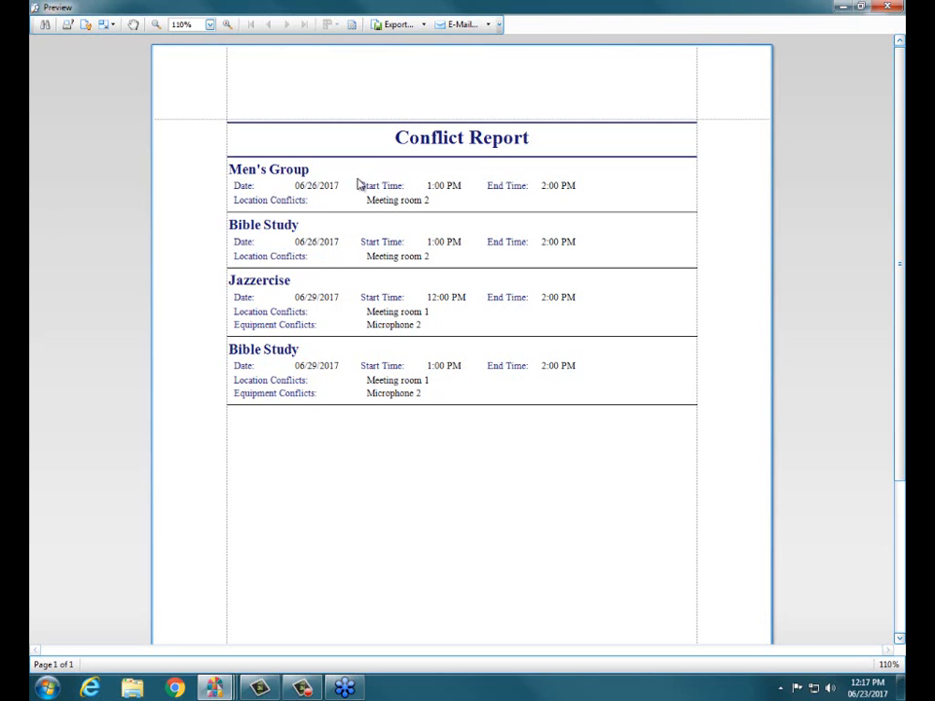
{"action": "left_click_drag", "start_coordinate": [358, 184], "coordinate": [615, 190]}
{"action": "left_click", "coordinate": [608, 241]}
{"action": "left_click_drag", "start_coordinate": [358, 235], "coordinate": [611, 245]}
{"action": "left_click", "coordinate": [611, 245]}
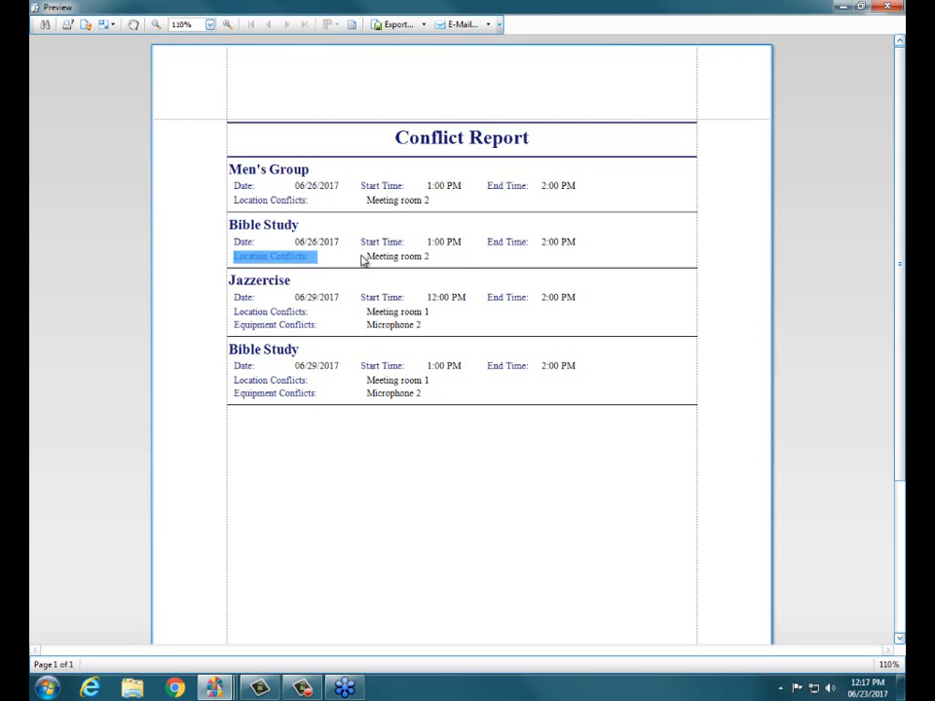
{"action": "left_click", "coordinate": [458, 259]}
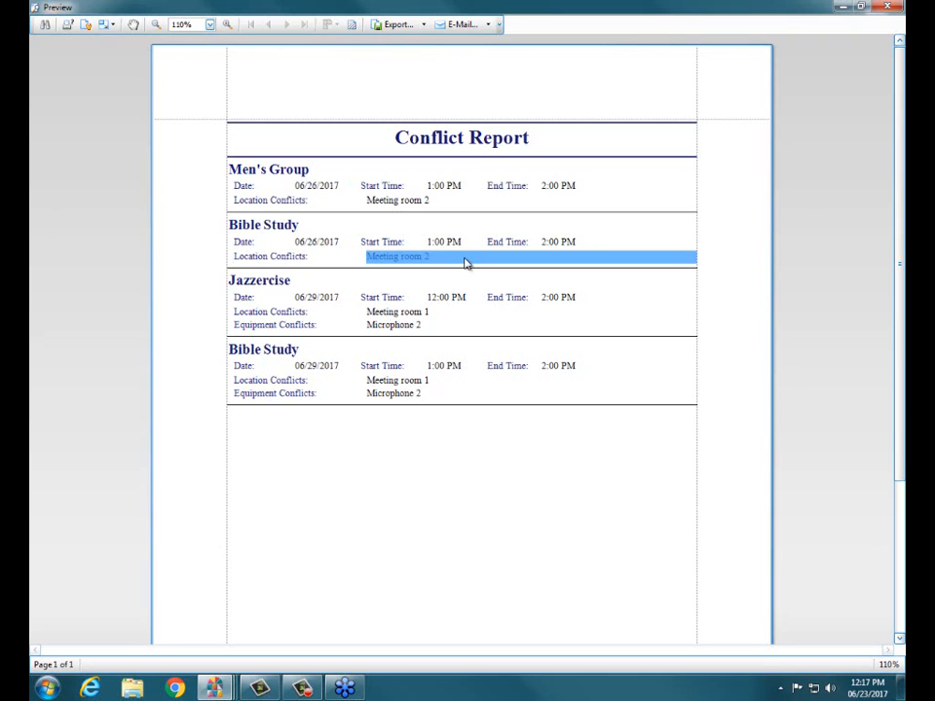
{"action": "left_click", "coordinate": [464, 259]}
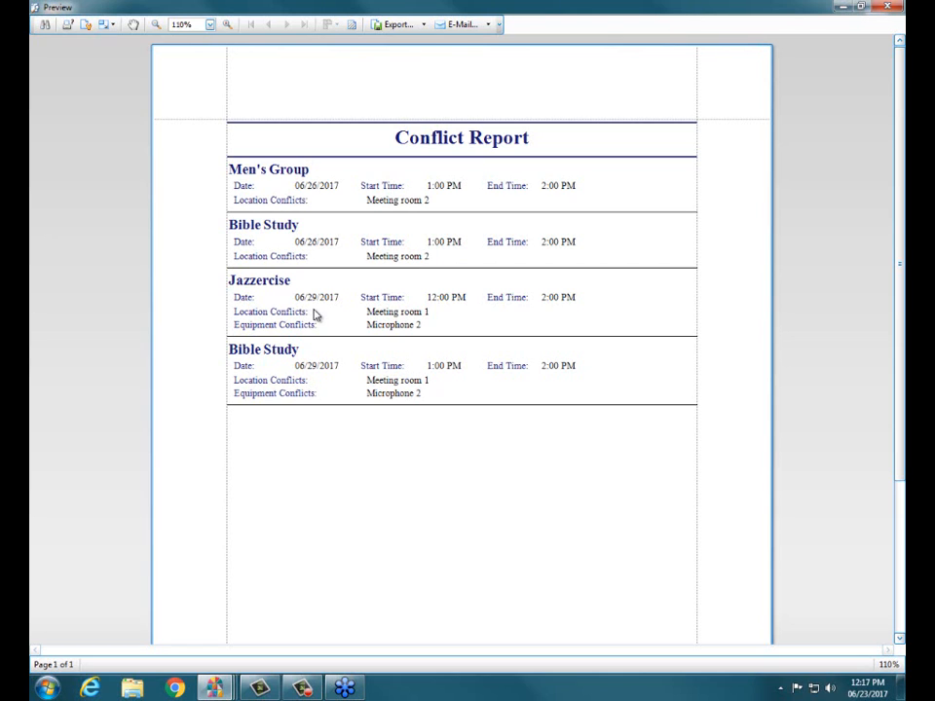
Step: Examine the Jazzercise entry's location and equipment conflicts, and close the preview and the report options
{"action": "left_click_drag", "start_coordinate": [265, 313], "coordinate": [448, 311]}
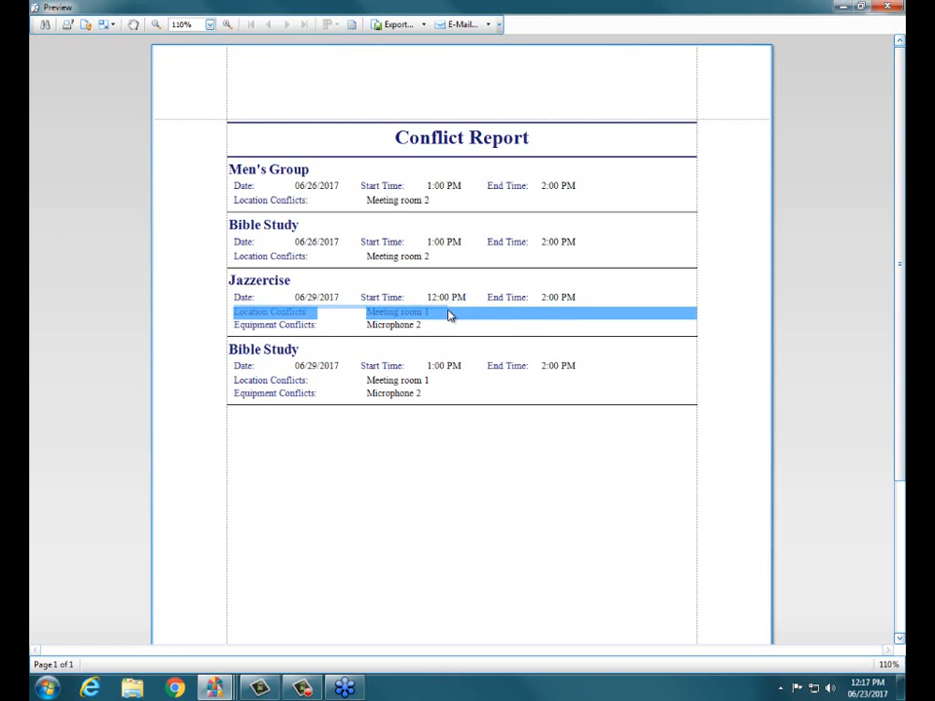
{"action": "left_click", "coordinate": [448, 310]}
{"action": "left_click_drag", "start_coordinate": [239, 327], "coordinate": [423, 334]}
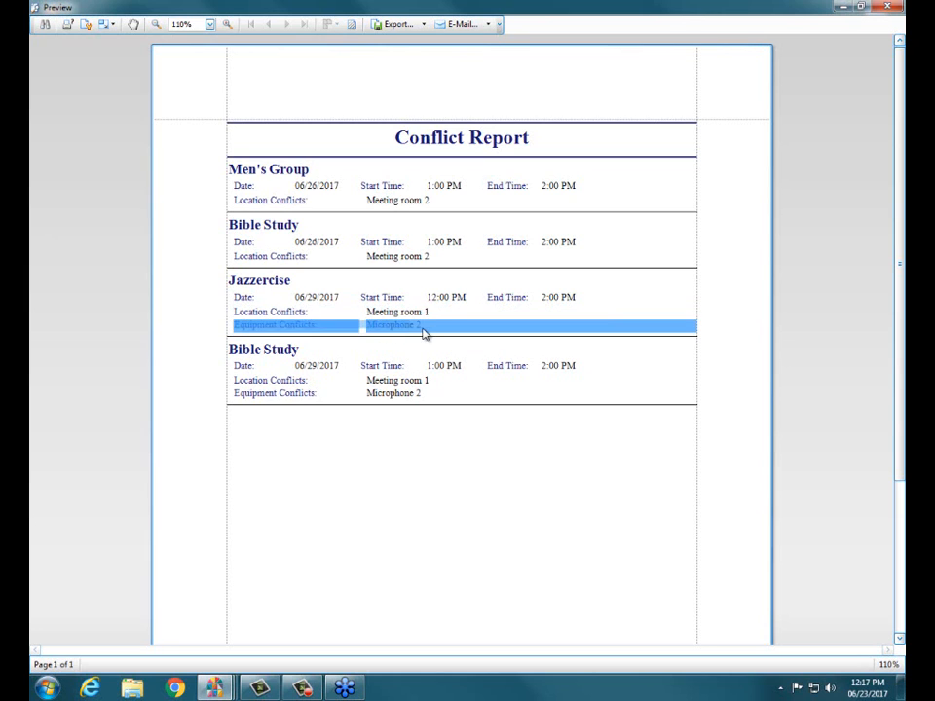
{"action": "left_click", "coordinate": [423, 333]}
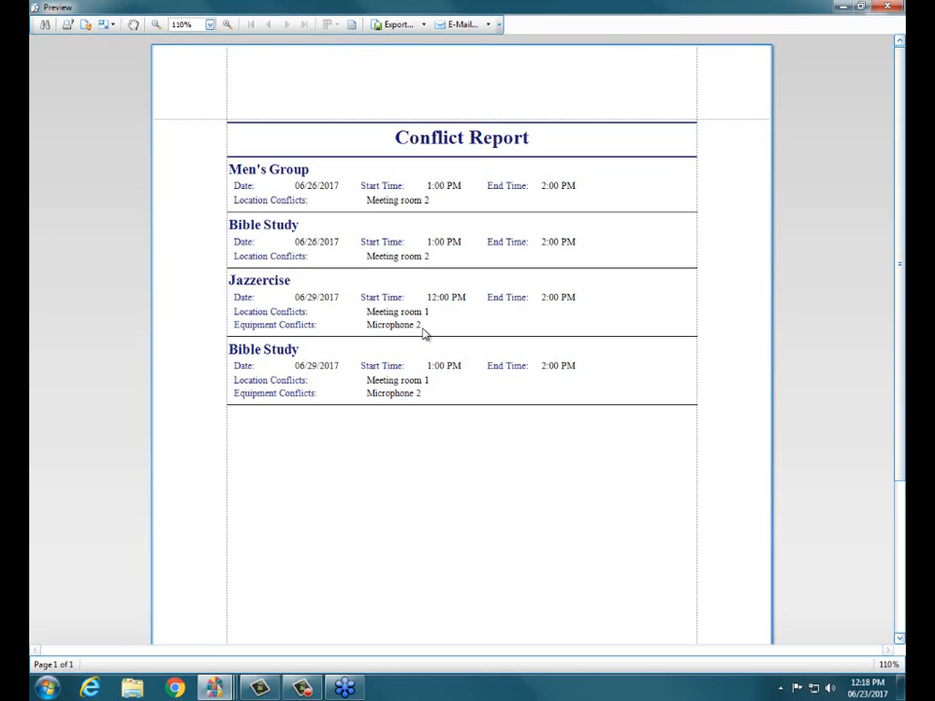
{"action": "left_click", "coordinate": [886, 8]}
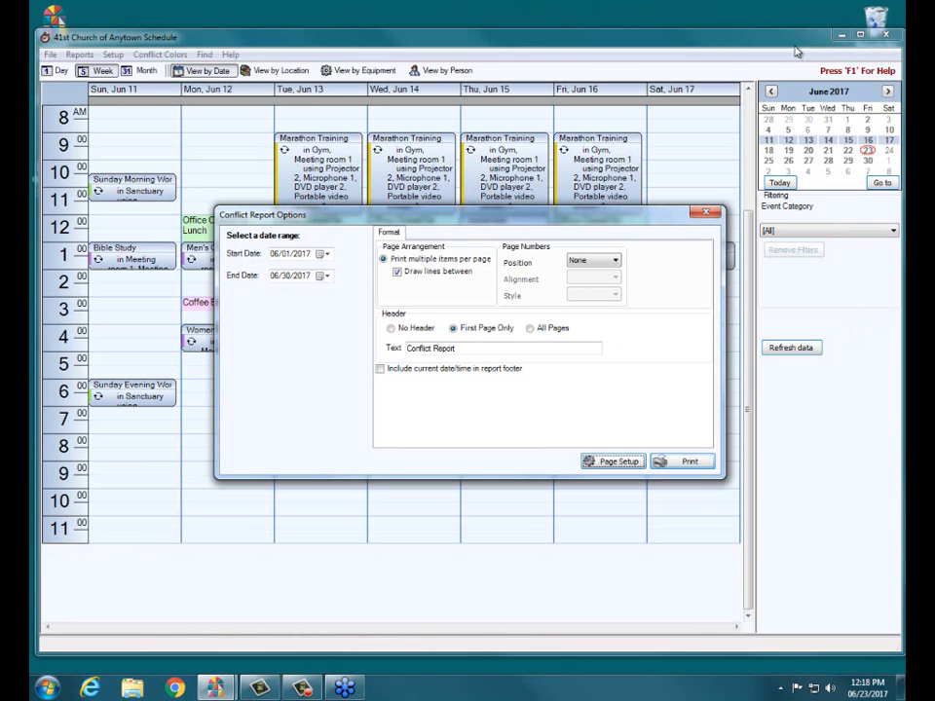
{"action": "left_click", "coordinate": [709, 211]}
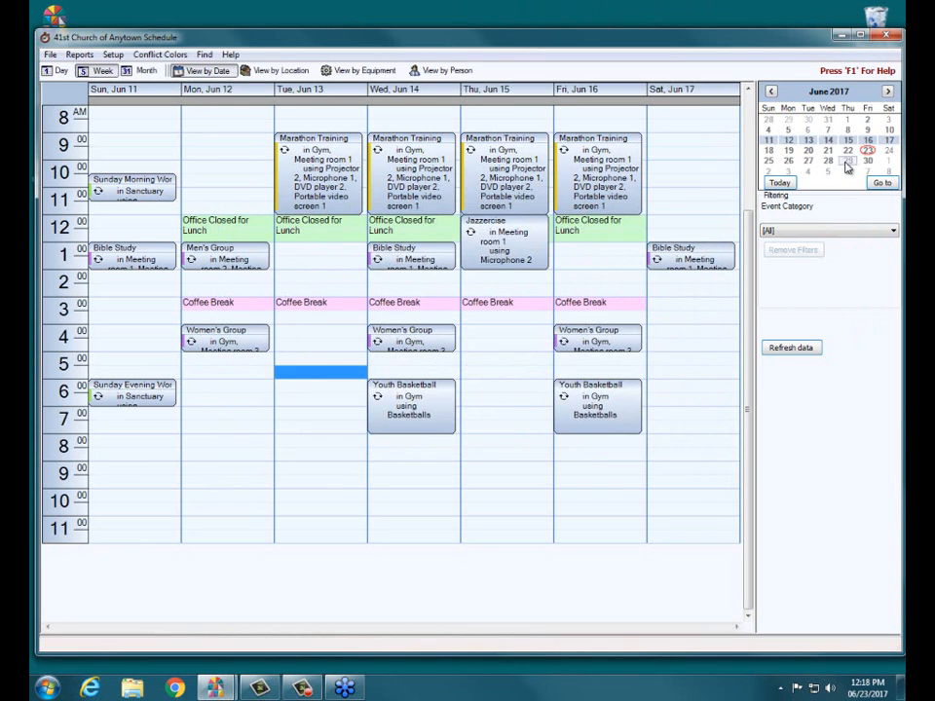
Step: Show the week of June 25, 2017 and inspect the overlapping Men's Group and Bible Study events on Monday, June 26
{"action": "left_click", "coordinate": [806, 162]}
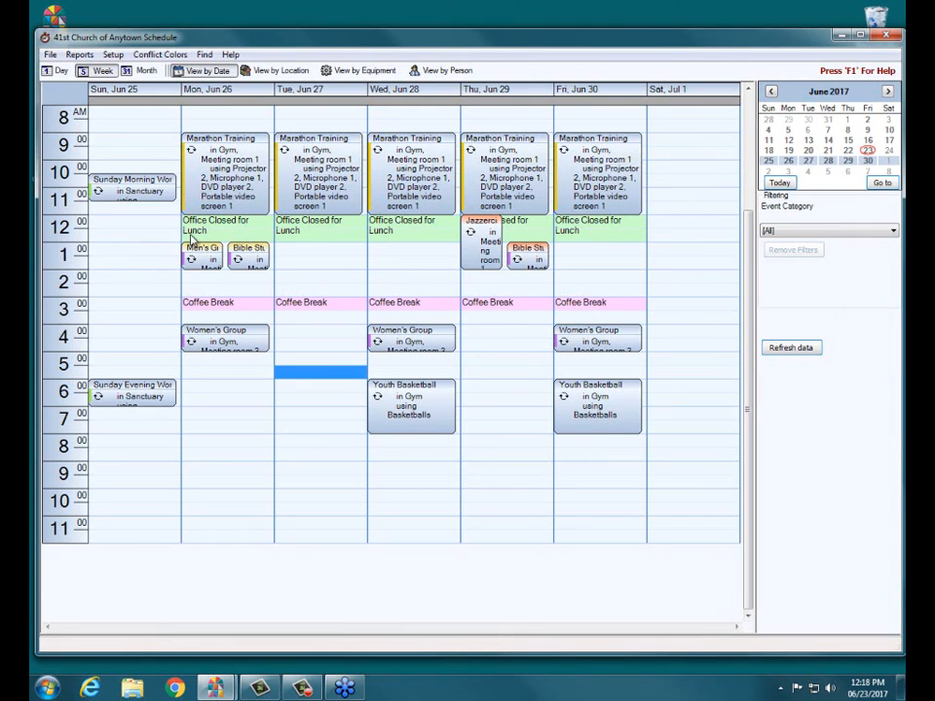
{"action": "mouse_move", "coordinate": [265, 249]}
{"action": "left_click", "coordinate": [178, 259]}
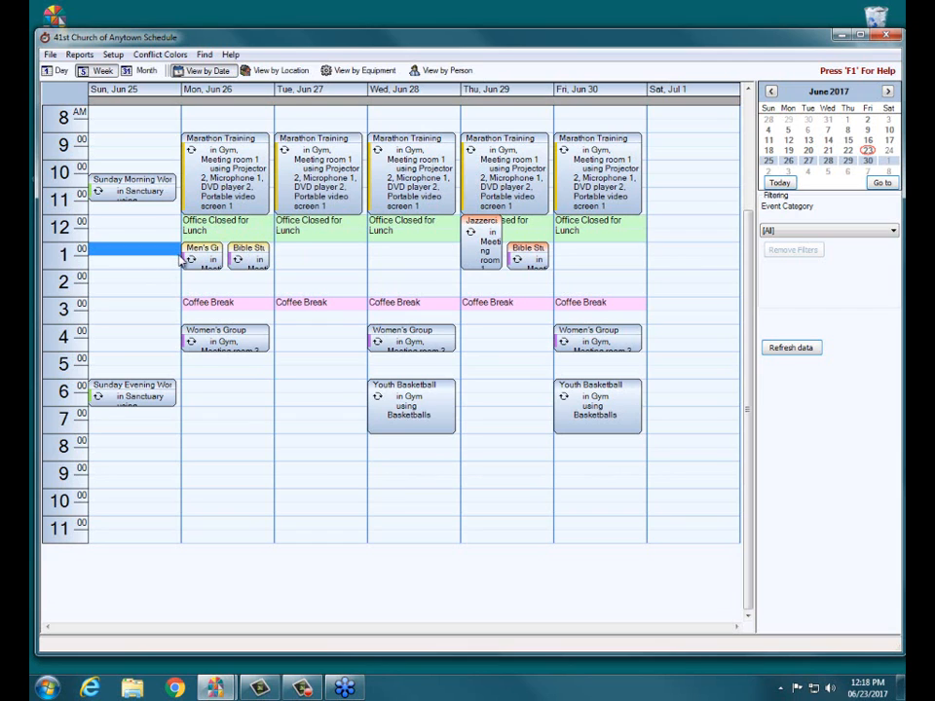
{"action": "left_click", "coordinate": [246, 261]}
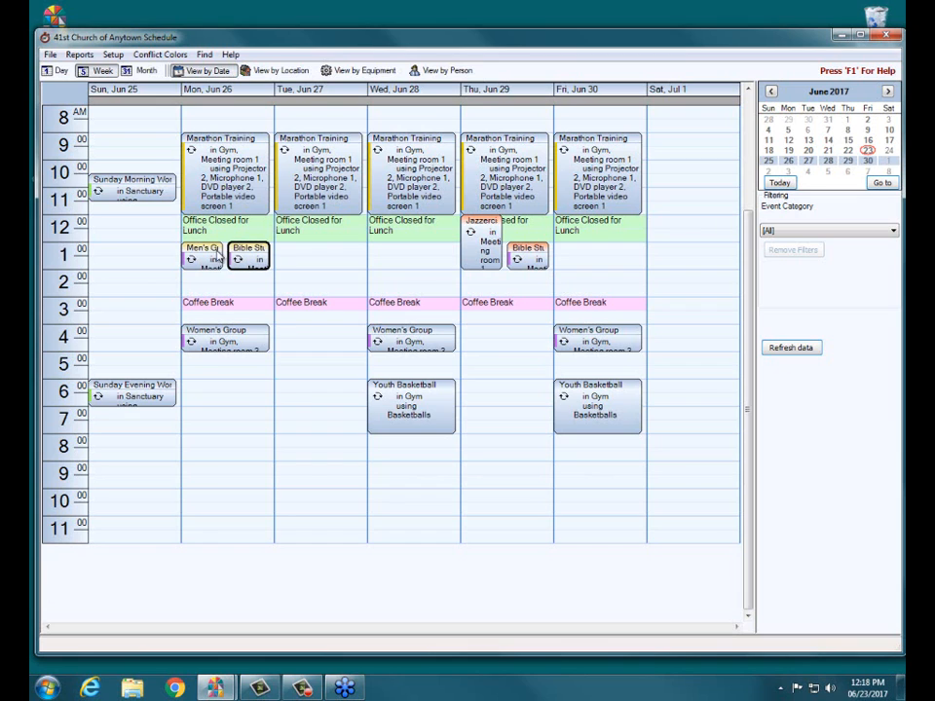
{"action": "mouse_move", "coordinate": [206, 251]}
{"action": "left_click", "coordinate": [222, 275]}
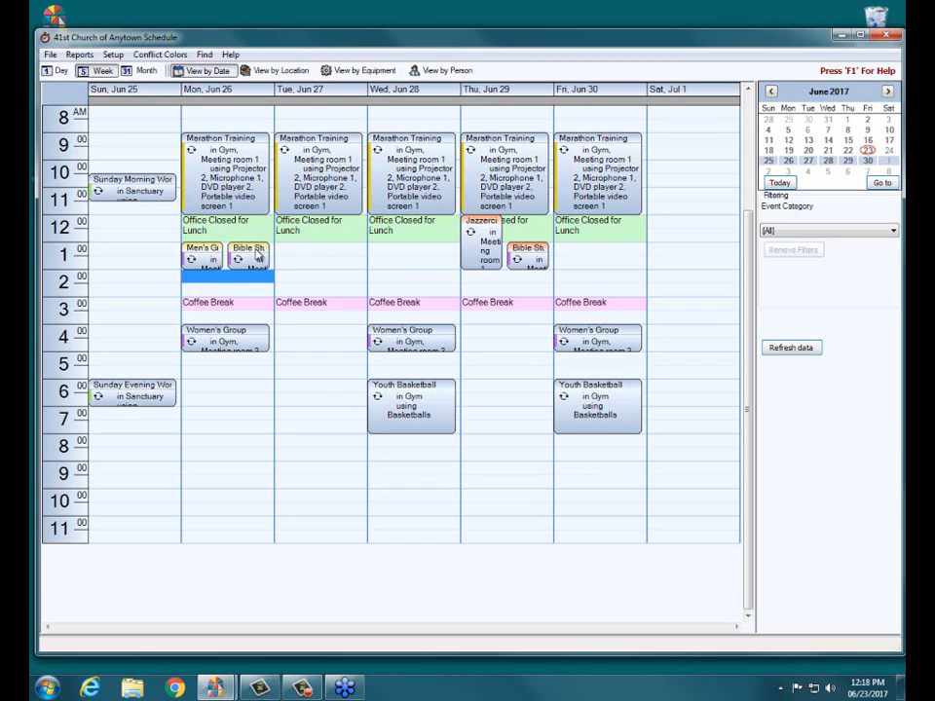
{"action": "mouse_move", "coordinate": [239, 255]}
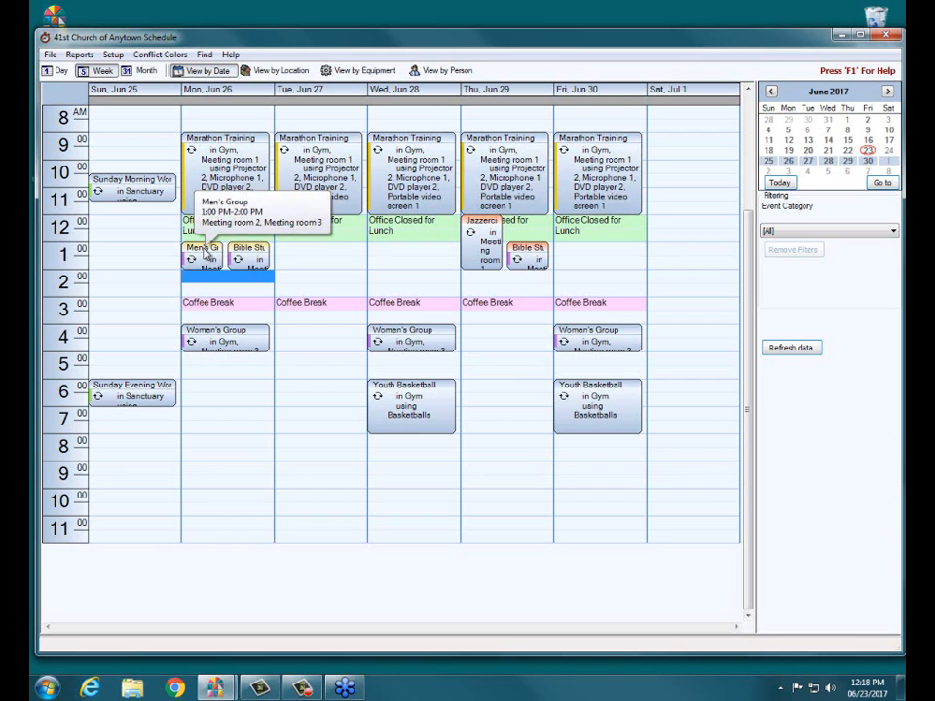
Step: Change the location of only the June 26 Bible Study occurrence to Meeting room 3, and save it despite the conflict
{"action": "left_click", "coordinate": [254, 252]}
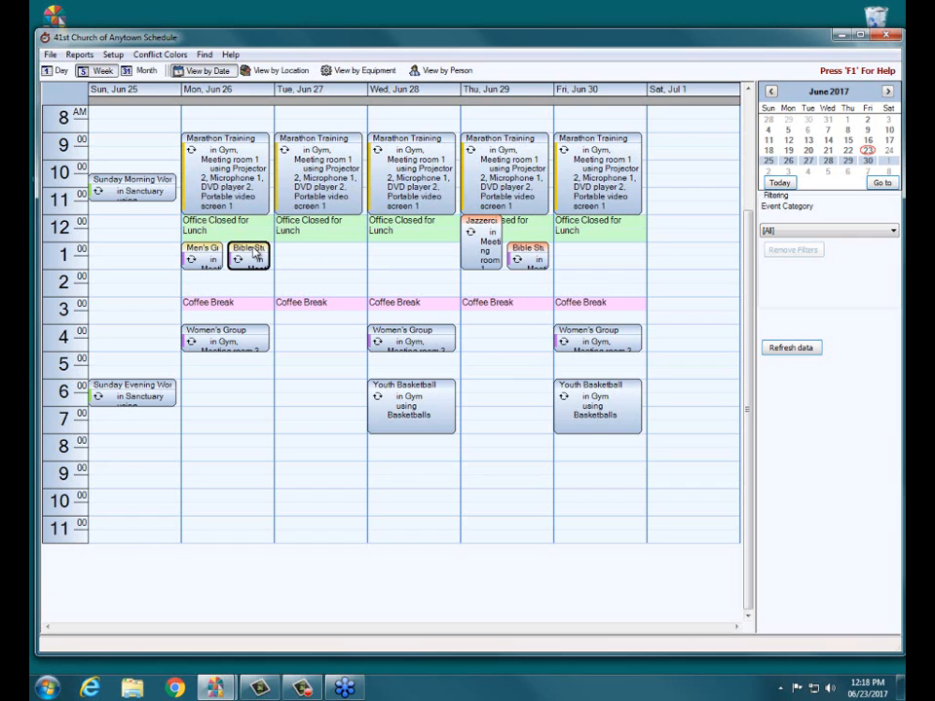
{"action": "double_click", "coordinate": [255, 252]}
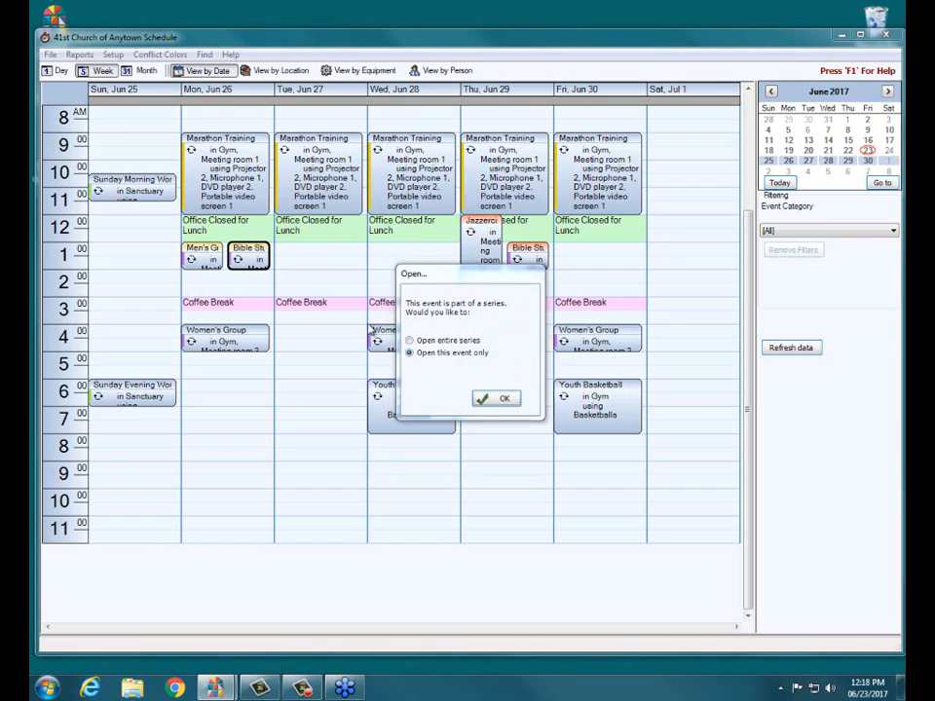
{"action": "left_click", "coordinate": [504, 401]}
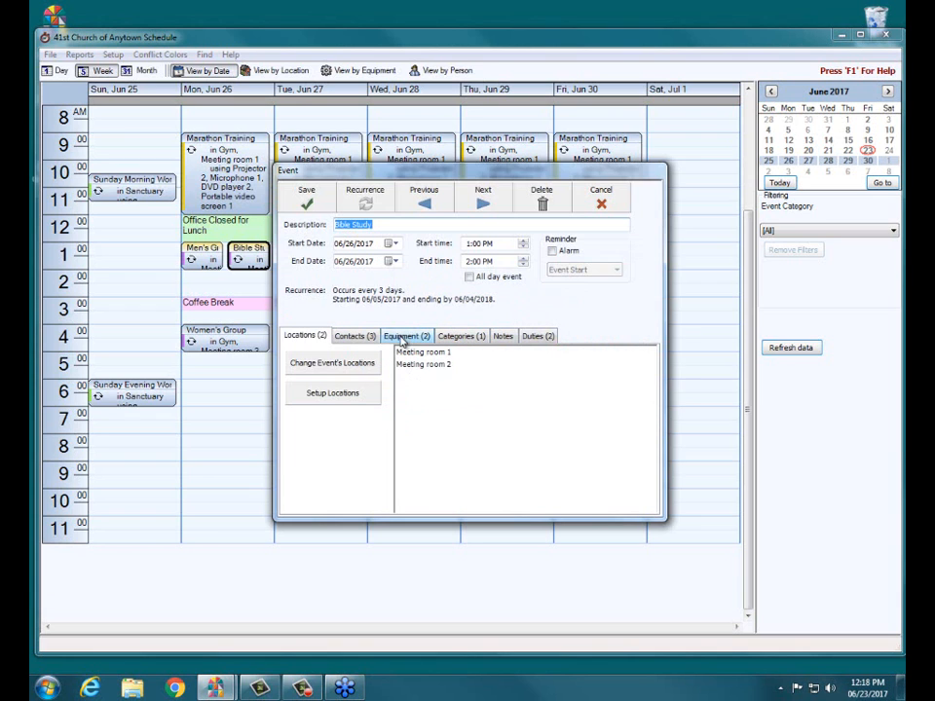
{"action": "left_click", "coordinate": [342, 365]}
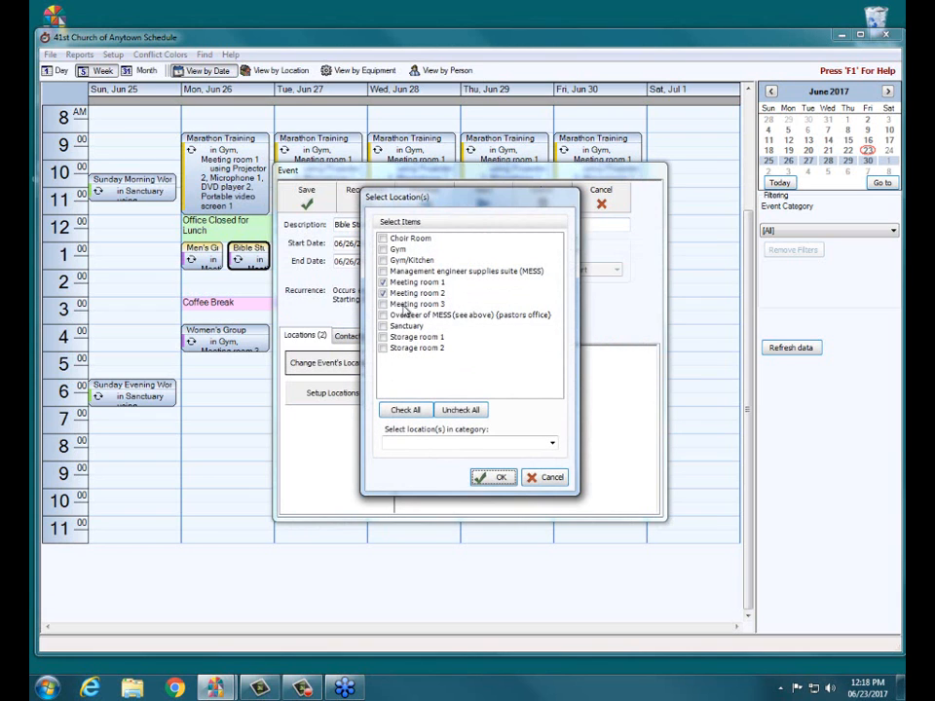
{"action": "left_click", "coordinate": [383, 284]}
{"action": "left_click", "coordinate": [383, 305]}
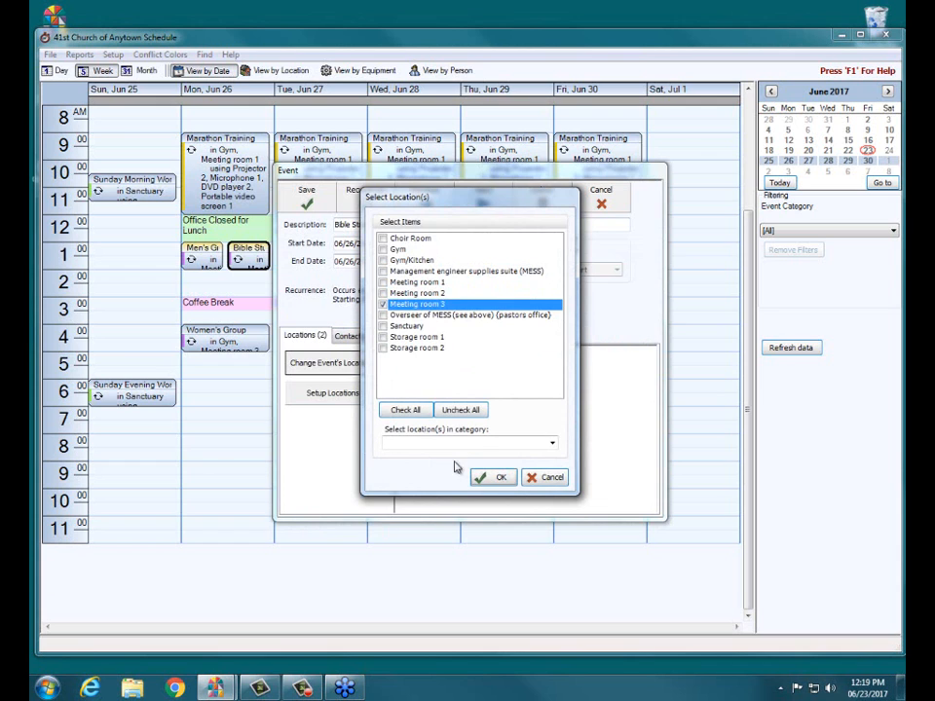
{"action": "left_click", "coordinate": [494, 477]}
{"action": "left_click", "coordinate": [308, 194]}
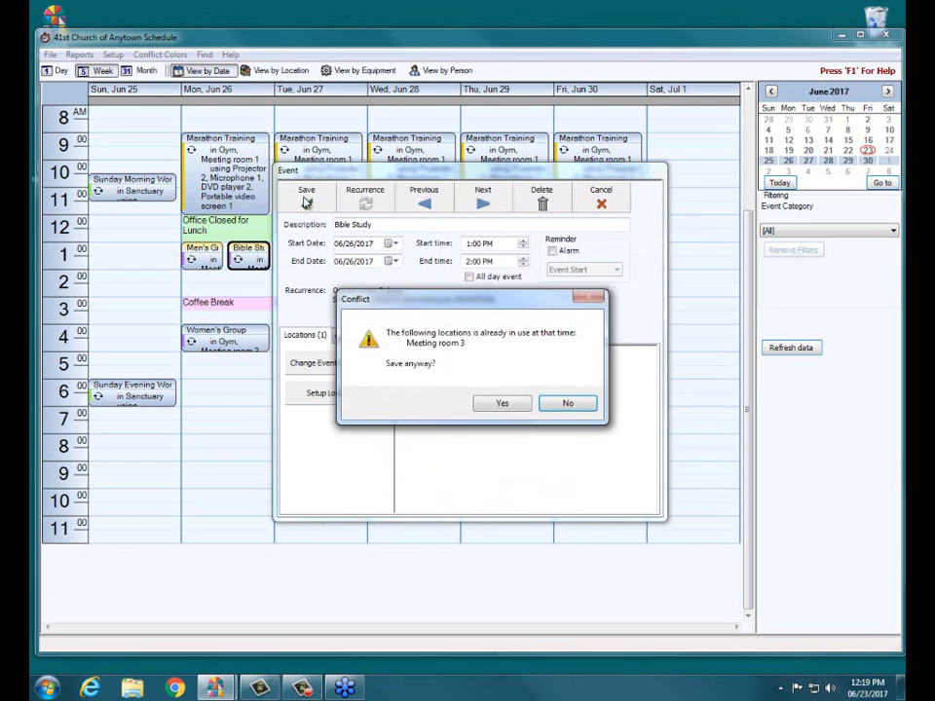
{"action": "left_click", "coordinate": [504, 403]}
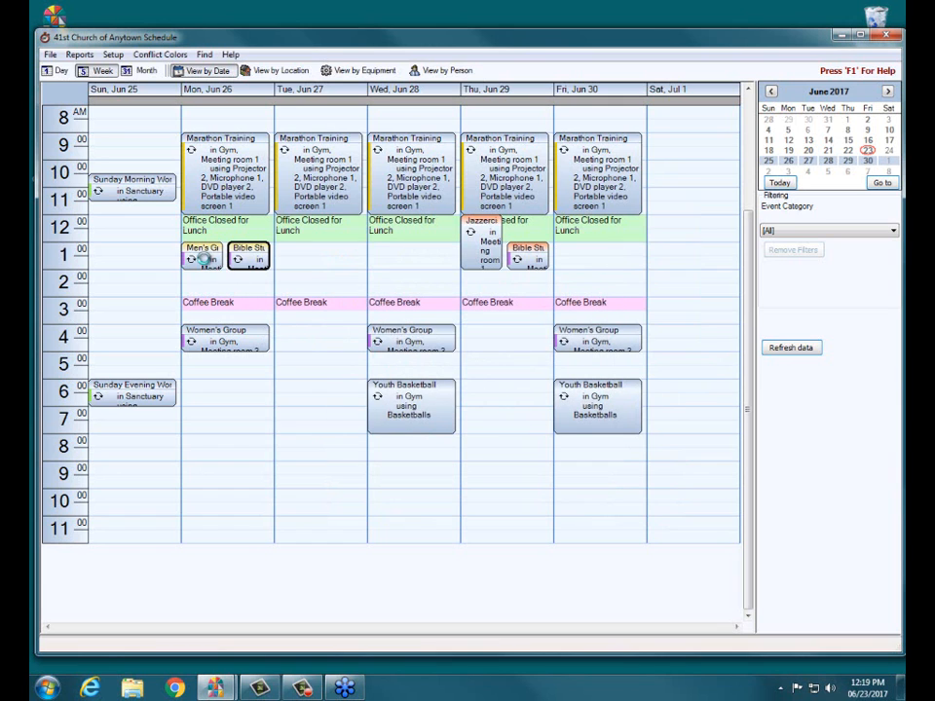
Step: Remove Meeting room 3 from only the June 26 Men's Group occurrence, keeping Meeting room 2, and save the event
{"action": "left_click", "coordinate": [200, 264]}
{"action": "left_click", "coordinate": [200, 261]}
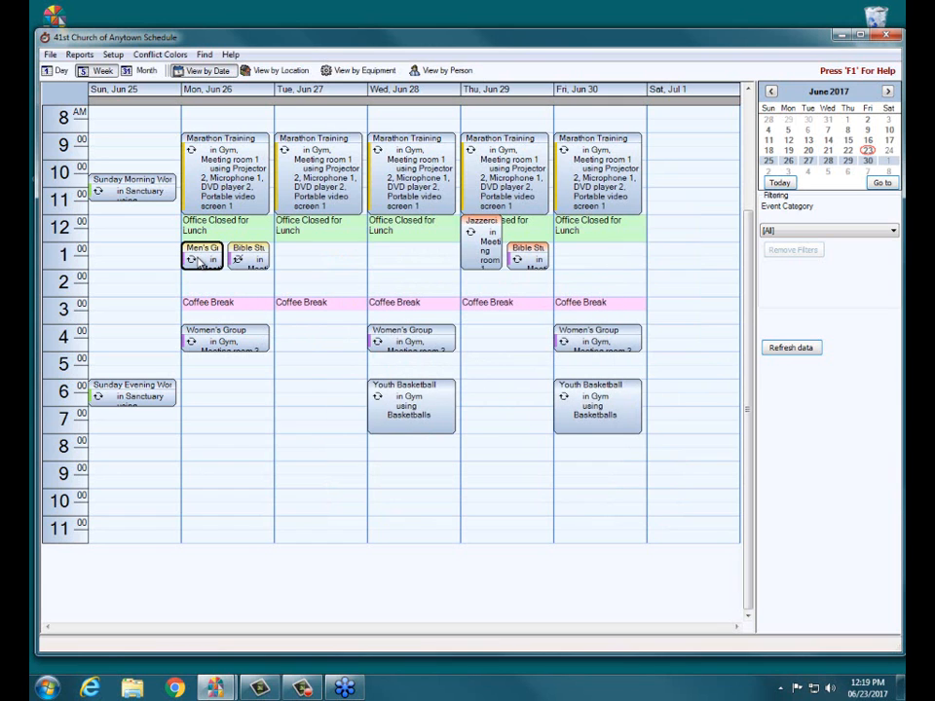
{"action": "double_click", "coordinate": [200, 261]}
{"action": "left_click", "coordinate": [501, 397]}
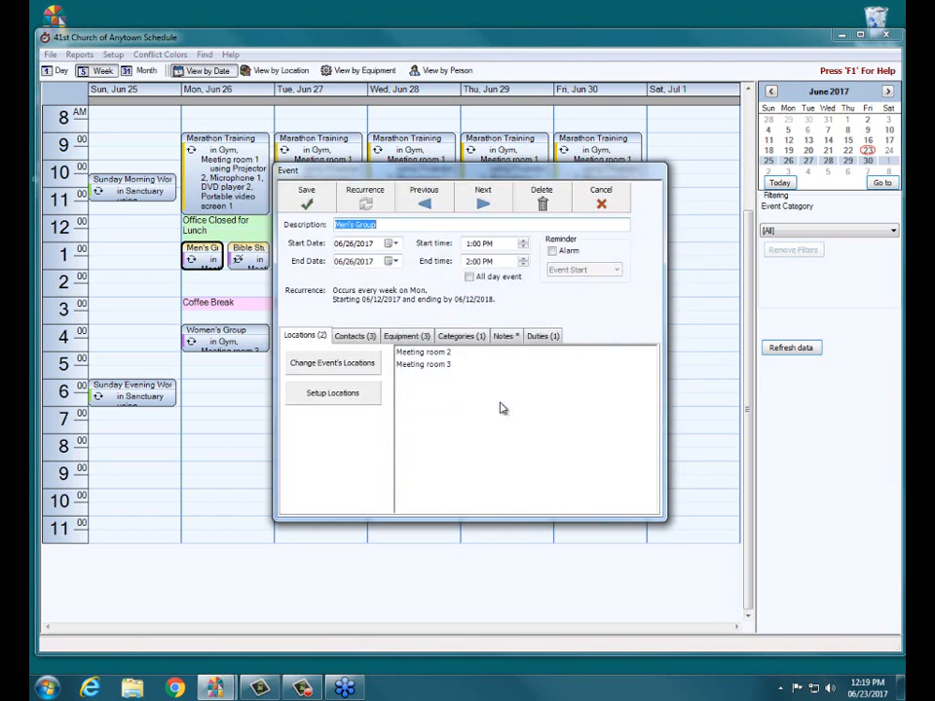
{"action": "left_click", "coordinate": [295, 365]}
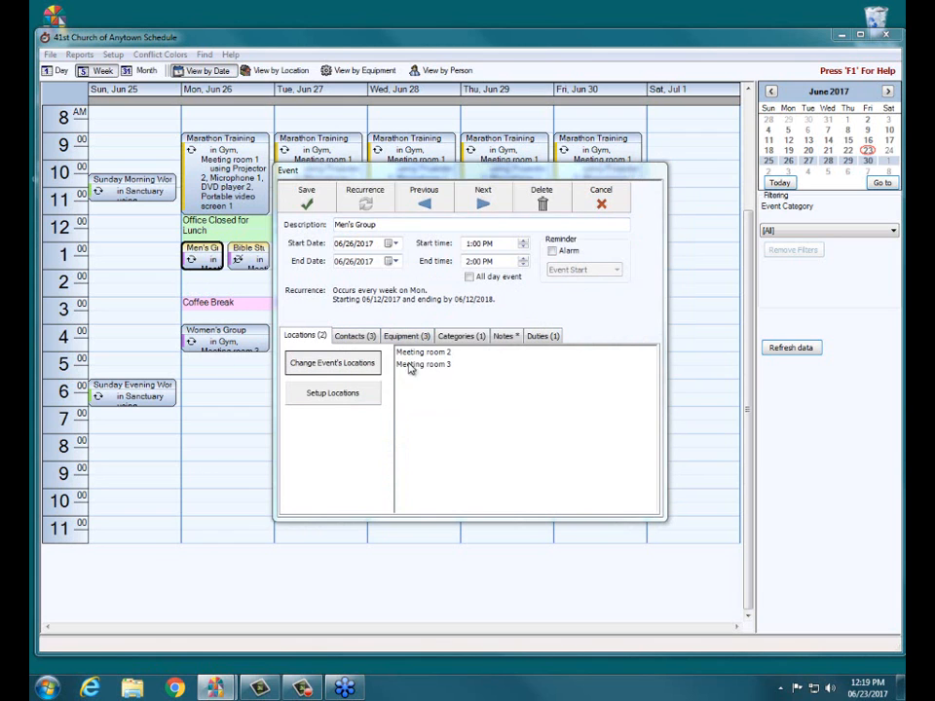
{"action": "left_click", "coordinate": [383, 304]}
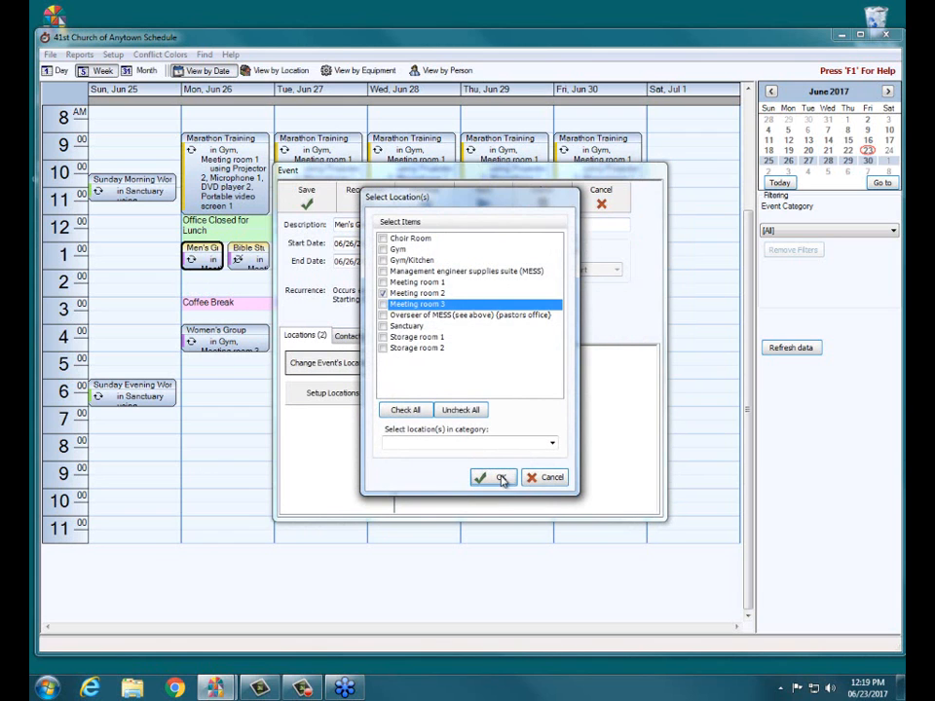
{"action": "left_click", "coordinate": [501, 477]}
{"action": "left_click", "coordinate": [306, 200]}
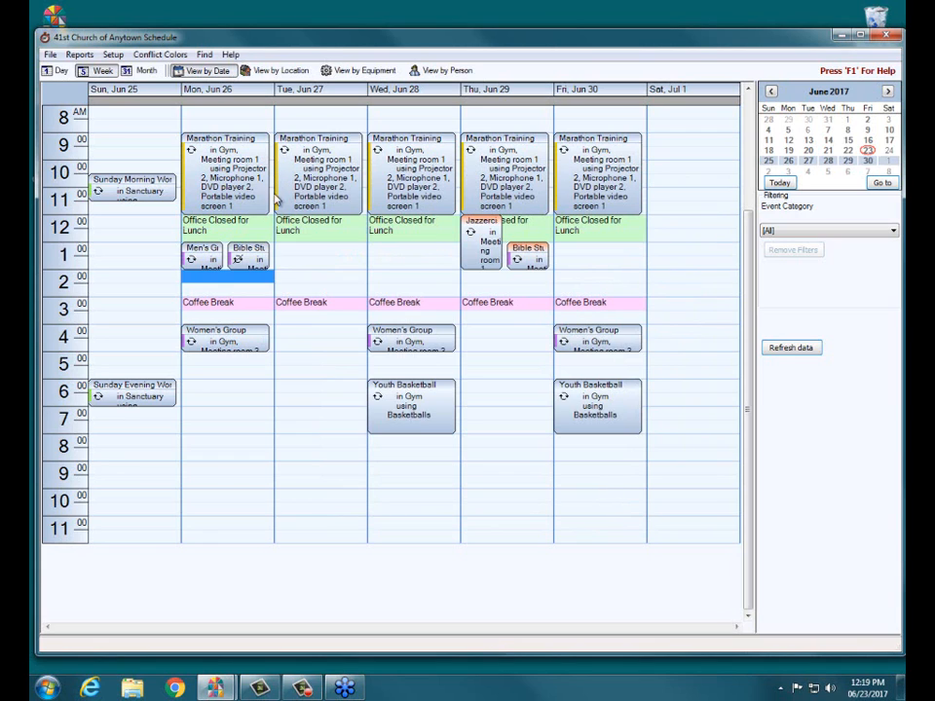
Step: Preview the Conflict Report again, zoom in to check which event conflicts remain, and close the preview and the report options
{"action": "left_click", "coordinate": [203, 255]}
{"action": "left_click", "coordinate": [250, 251]}
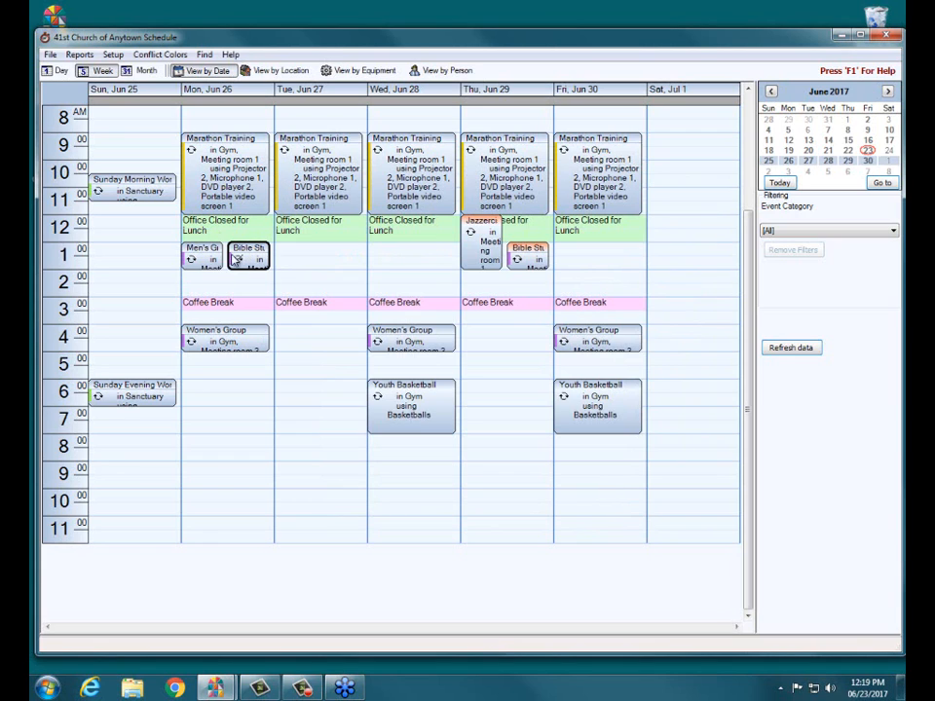
{"action": "left_click", "coordinate": [79, 55]}
{"action": "left_click", "coordinate": [93, 115]}
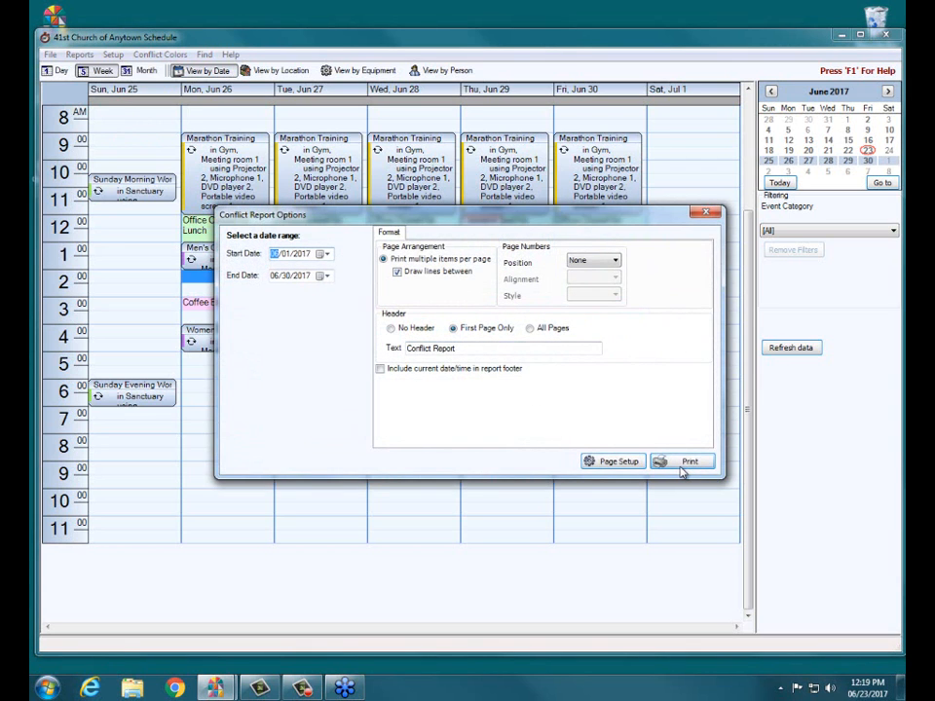
{"action": "left_click", "coordinate": [682, 468]}
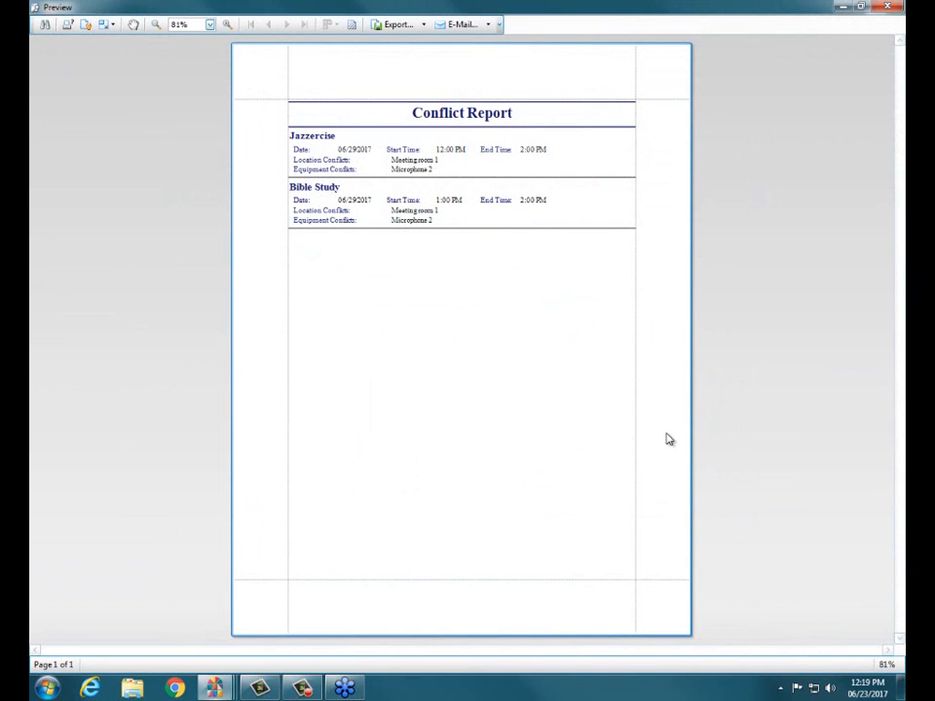
{"action": "left_click", "coordinate": [223, 26]}
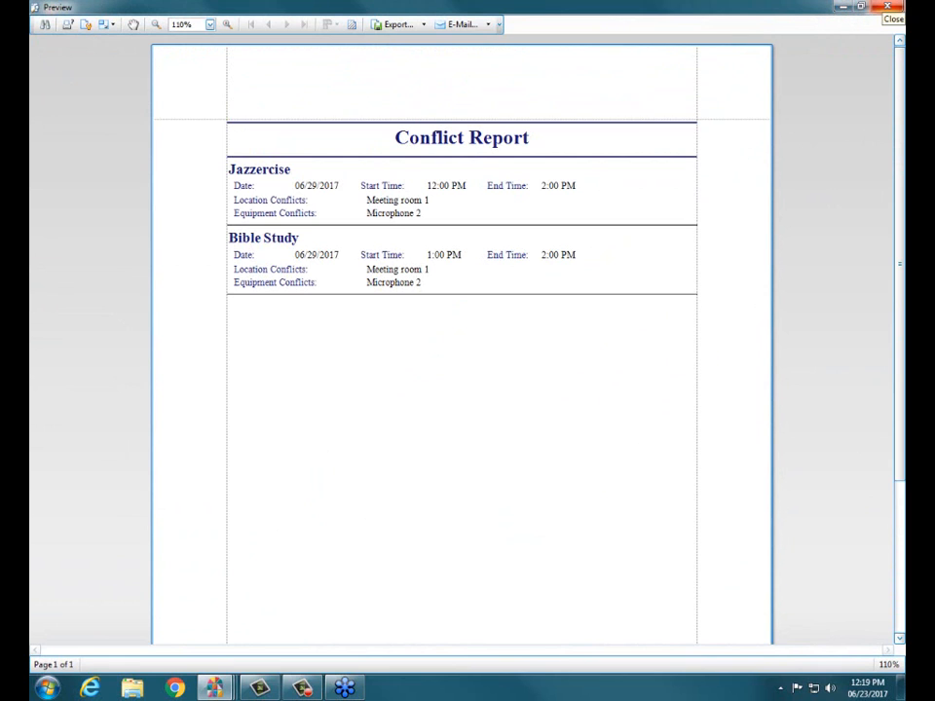
{"action": "left_click", "coordinate": [887, 7]}
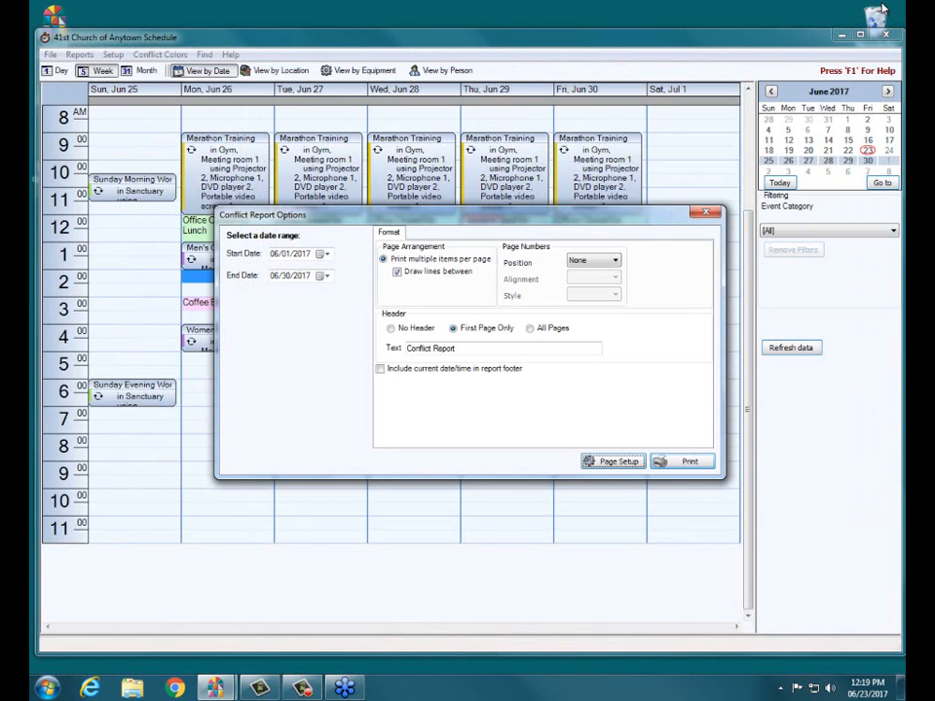
{"action": "left_click", "coordinate": [706, 212]}
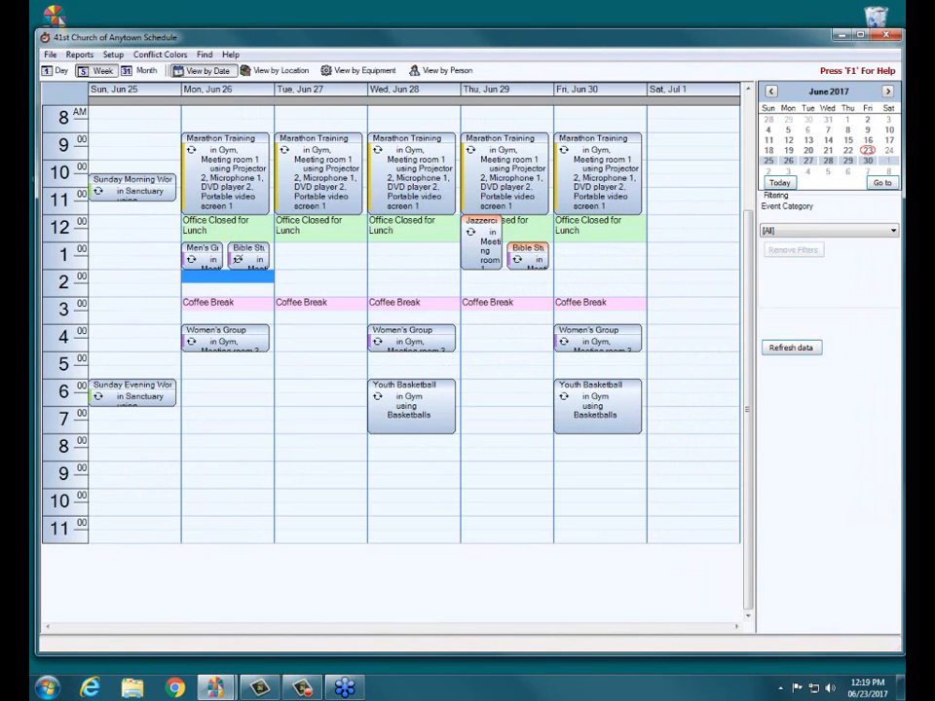
{"action": "key", "text": "F10"}
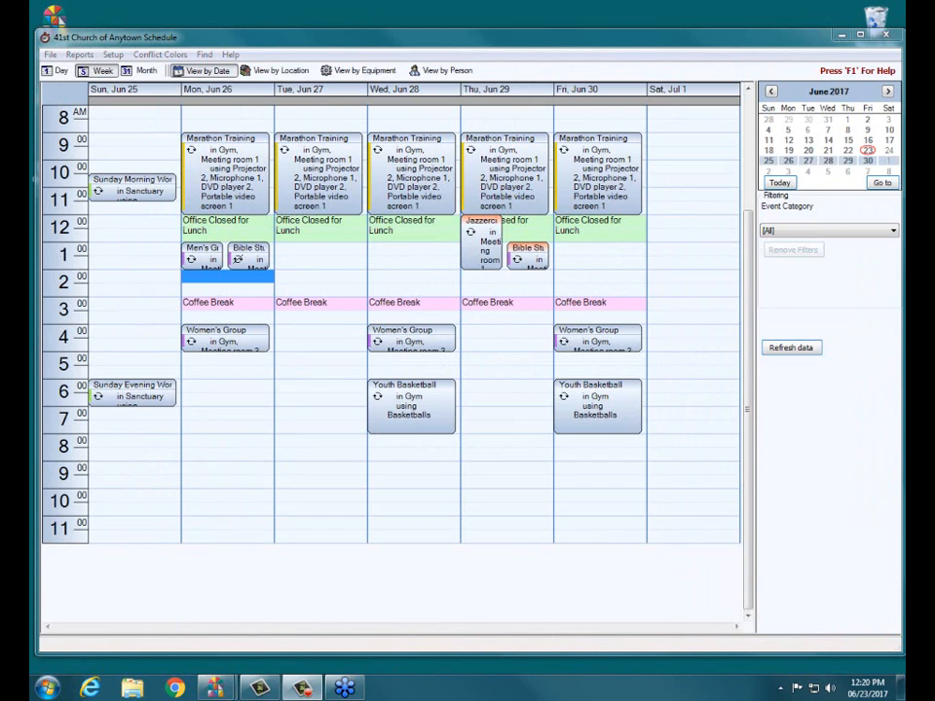
{"action": "left_click", "coordinate": [347, 39]}
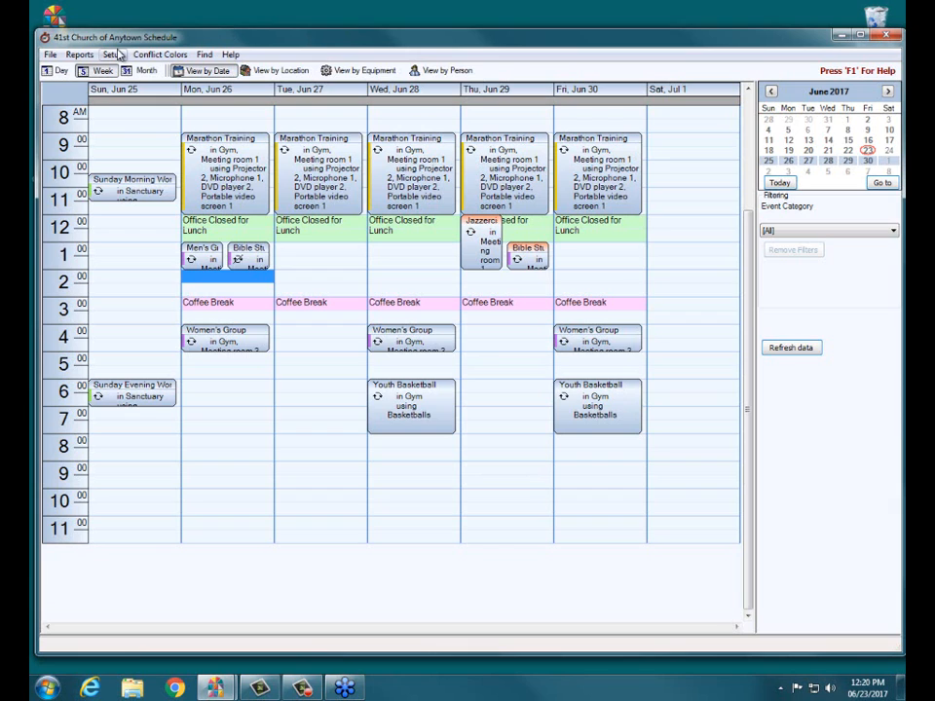
Step: Preview the Category Report for all event categories with their notes, and close the preview and the report options
{"action": "left_click", "coordinate": [86, 56]}
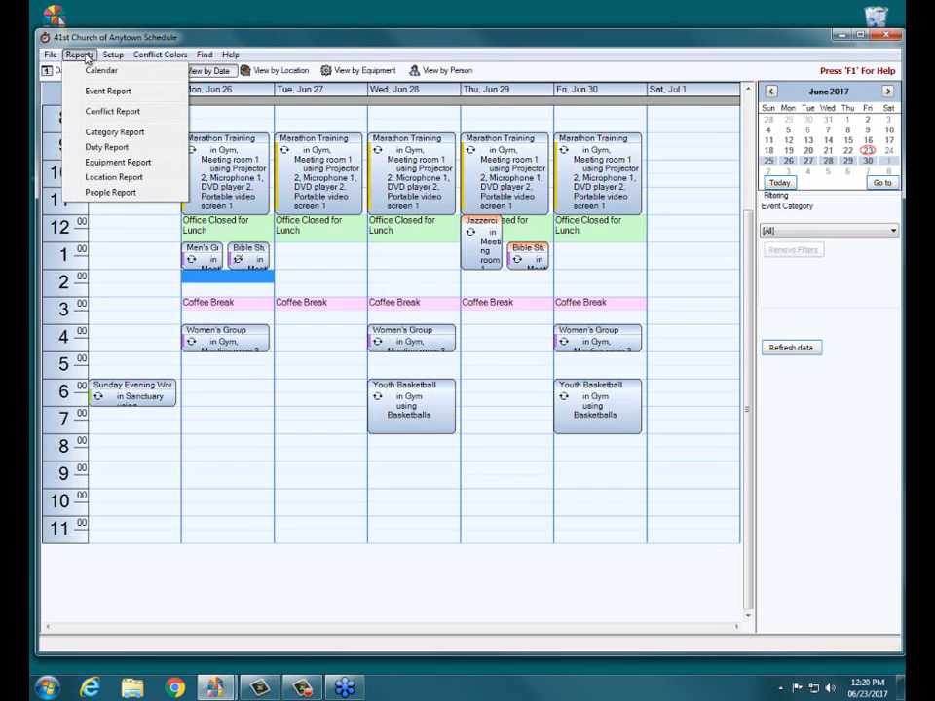
{"action": "left_click", "coordinate": [85, 131]}
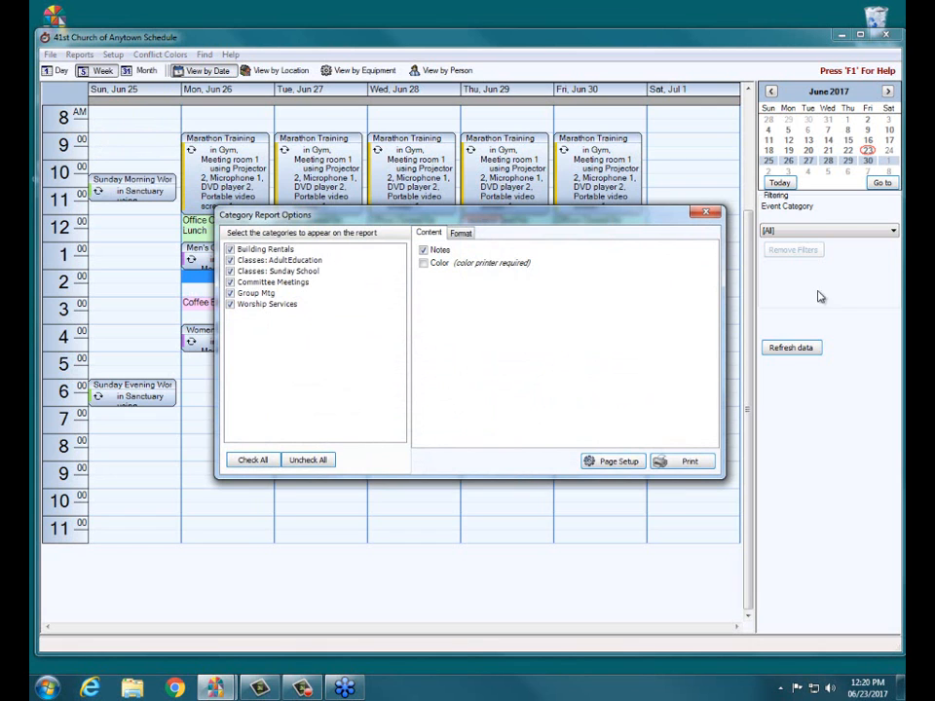
{"action": "left_click", "coordinate": [697, 465]}
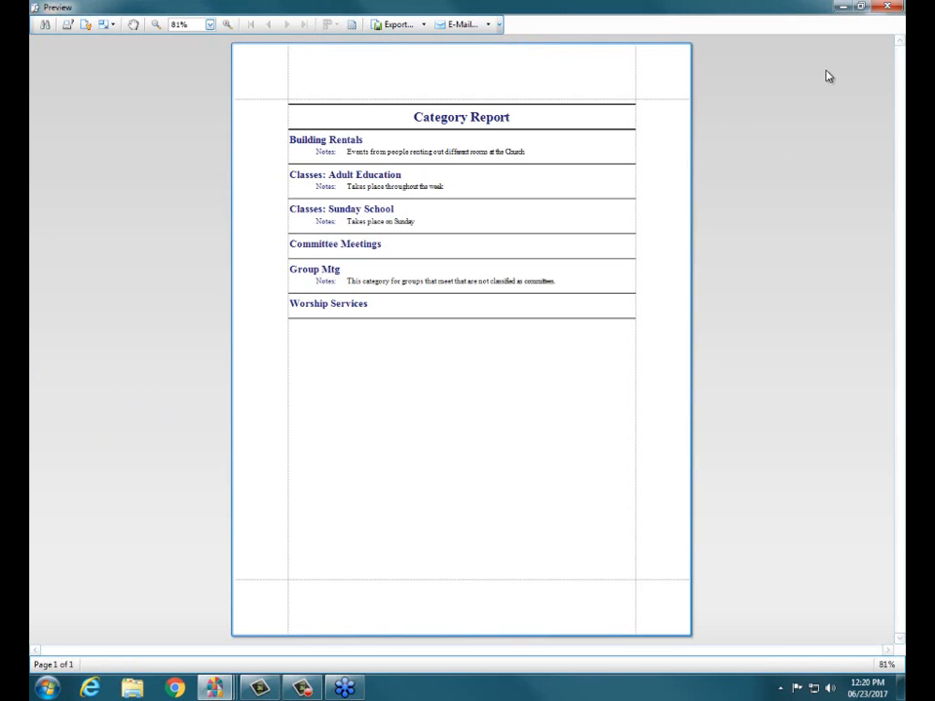
{"action": "left_click", "coordinate": [883, 7]}
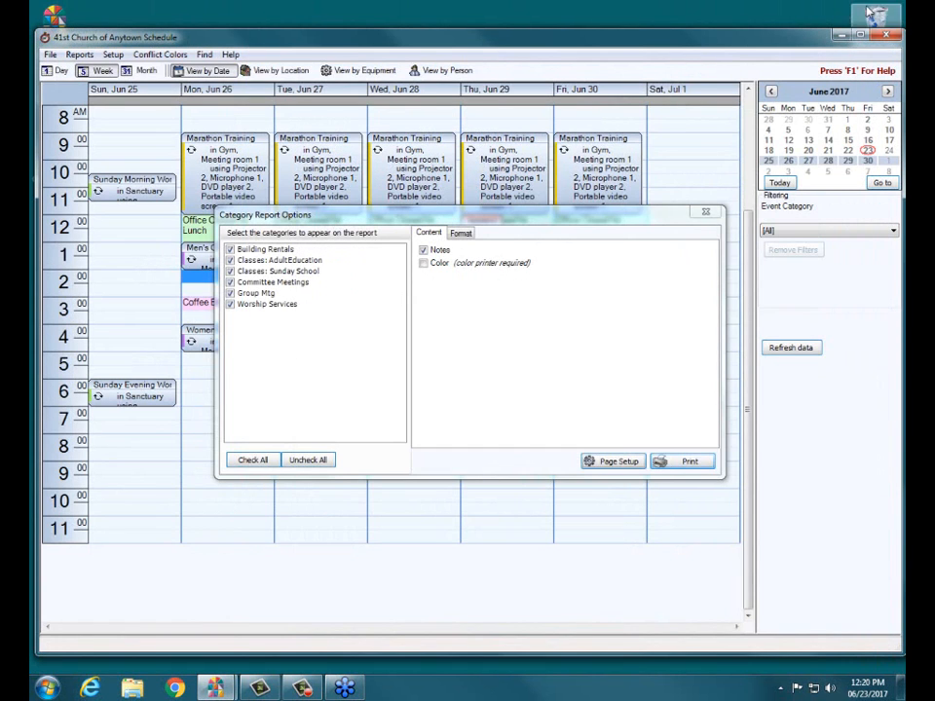
{"action": "left_click", "coordinate": [705, 211]}
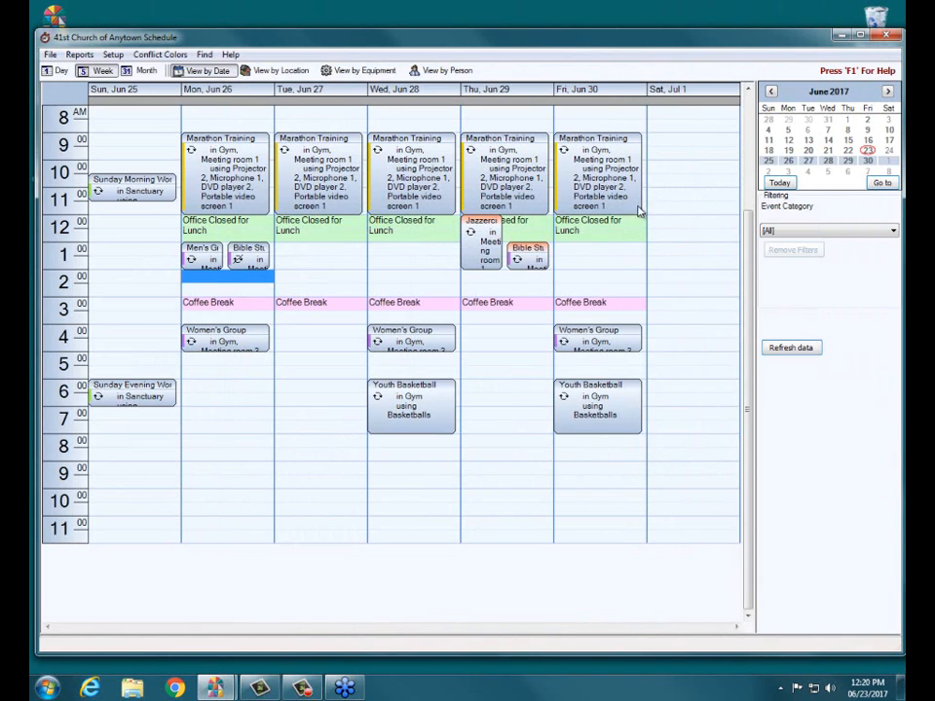
Step: Preview the Duty Report for all duties without notes, and close the preview
{"action": "left_click", "coordinate": [79, 54]}
{"action": "left_click", "coordinate": [91, 152]}
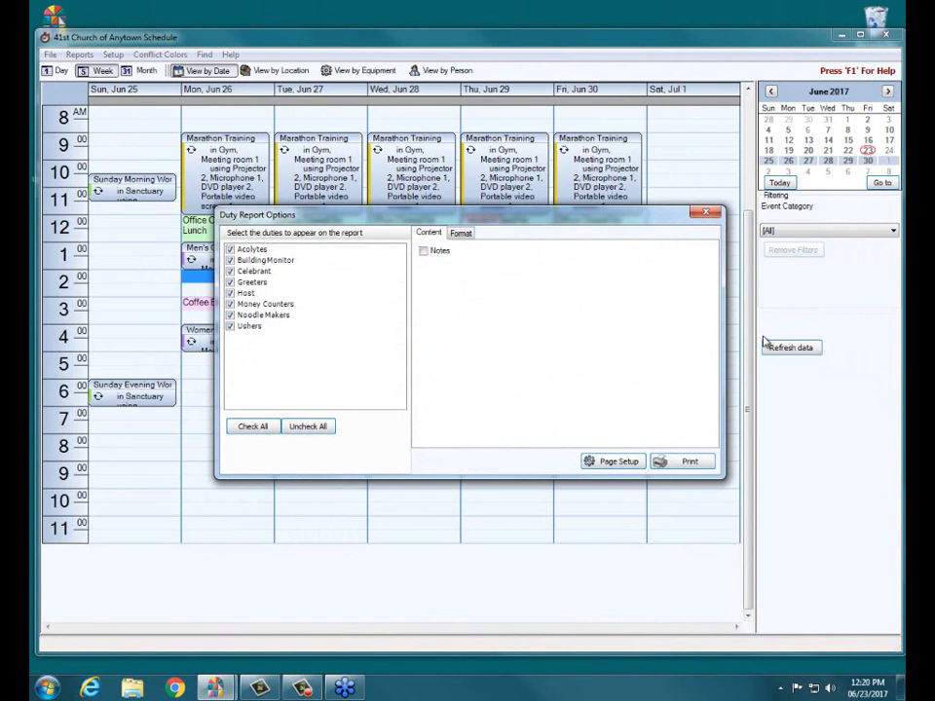
{"action": "left_click", "coordinate": [679, 462]}
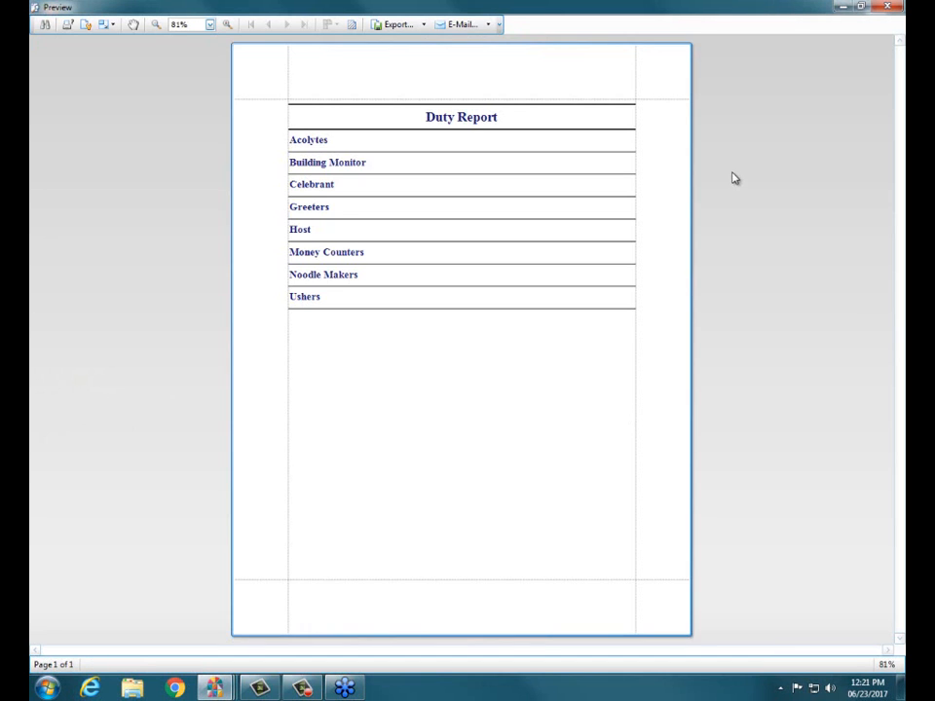
{"action": "left_click", "coordinate": [882, 10]}
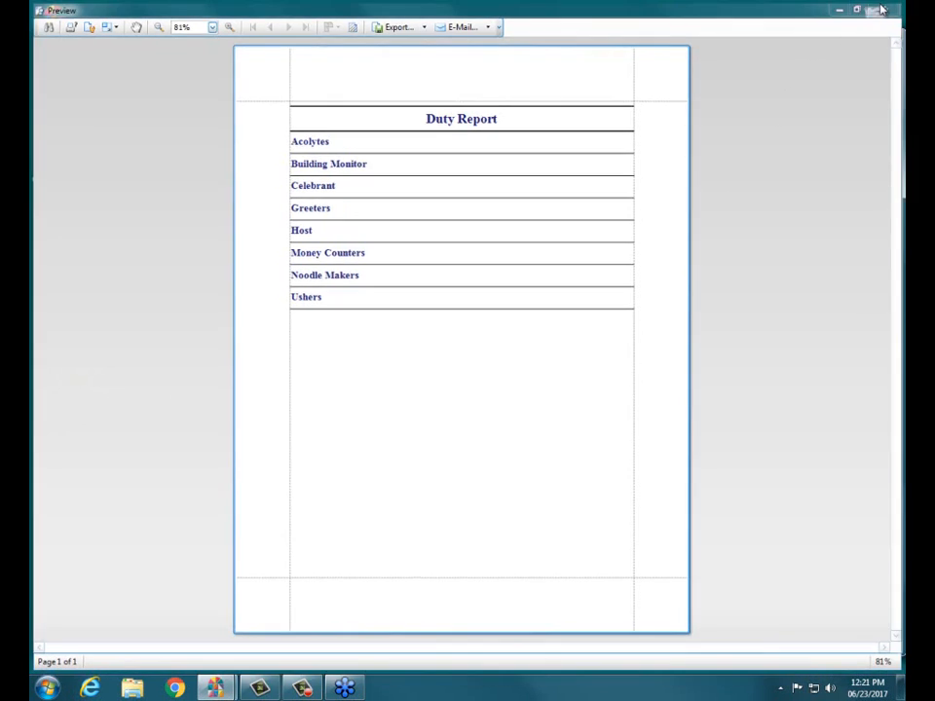
Step: Include notes in the Duty Report, preview it again, and close the preview and the report options
{"action": "left_click", "coordinate": [423, 250]}
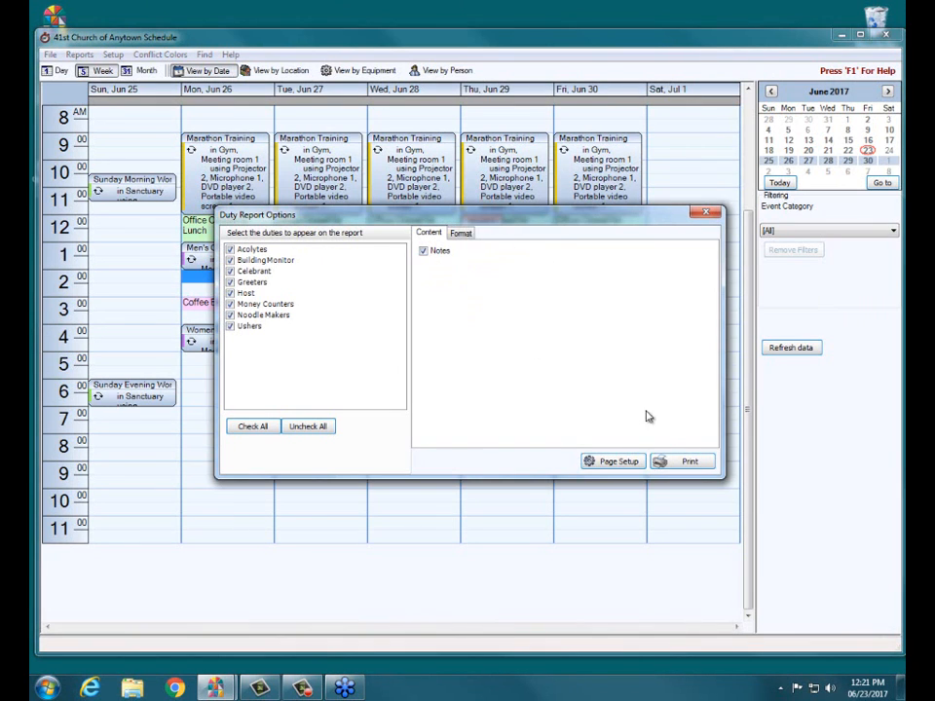
{"action": "left_click", "coordinate": [668, 467]}
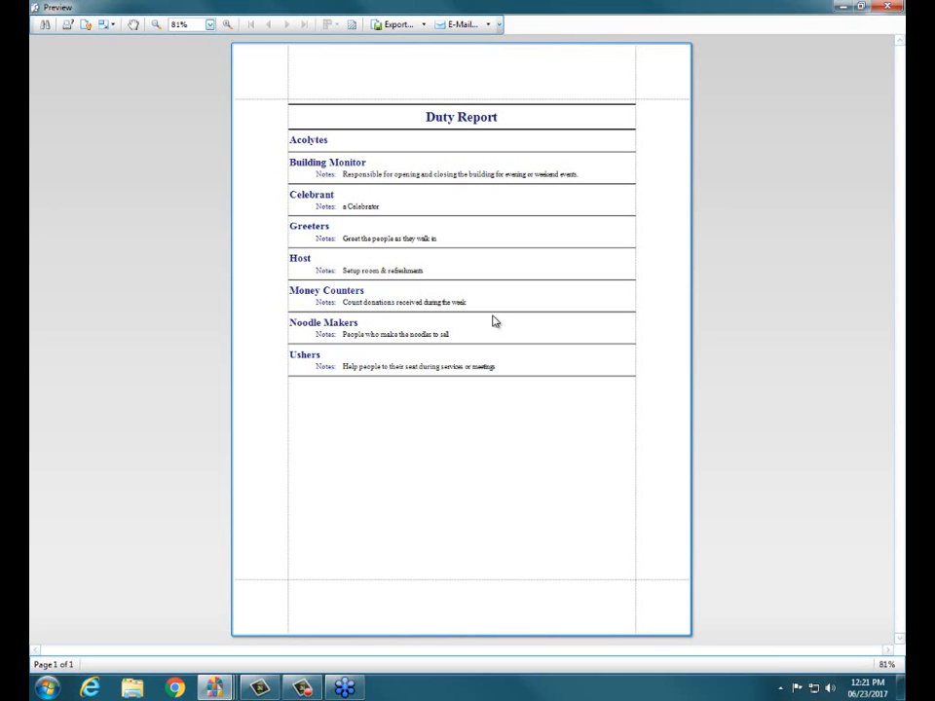
{"action": "left_click", "coordinate": [890, 7]}
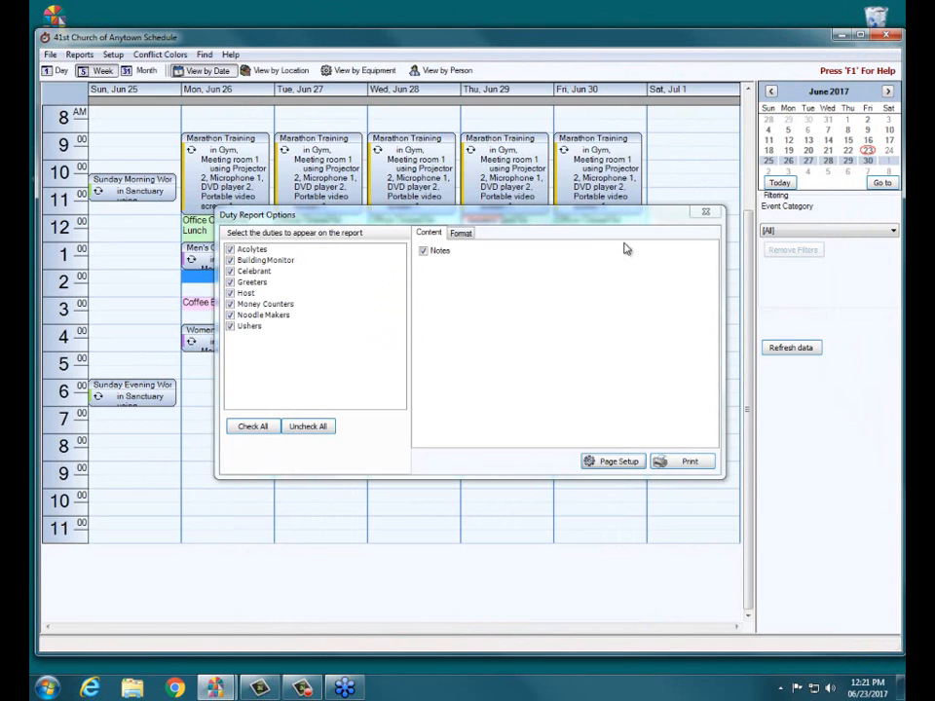
{"action": "left_click", "coordinate": [706, 212]}
Step: Add addresses to the People Report alongside phone numbers, preview the listed contact details, and close the preview and the report options
{"action": "left_click", "coordinate": [79, 55]}
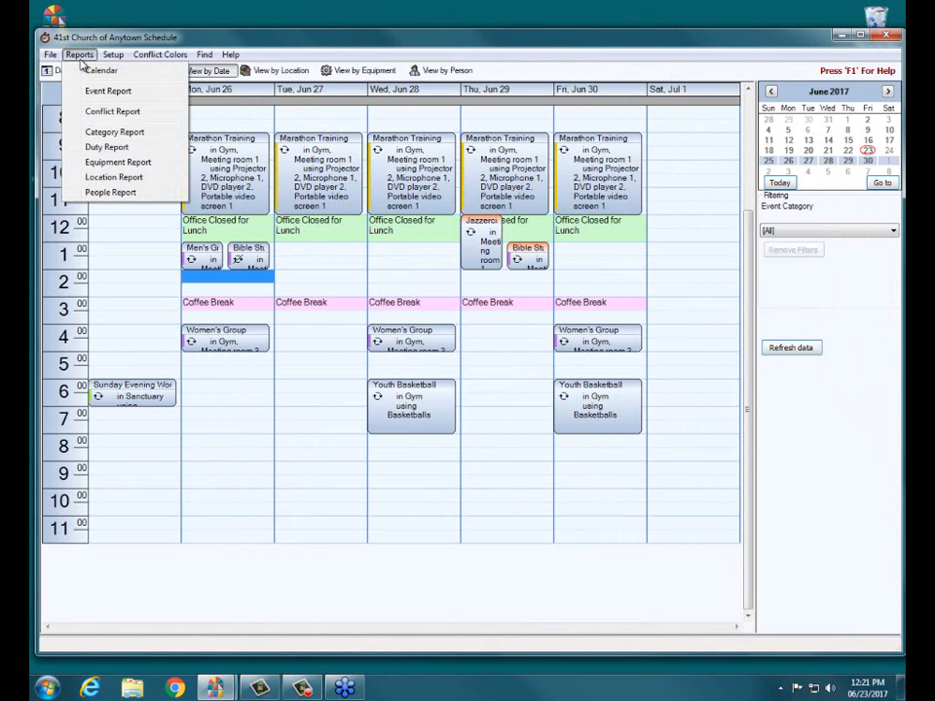
{"action": "left_click", "coordinate": [108, 194]}
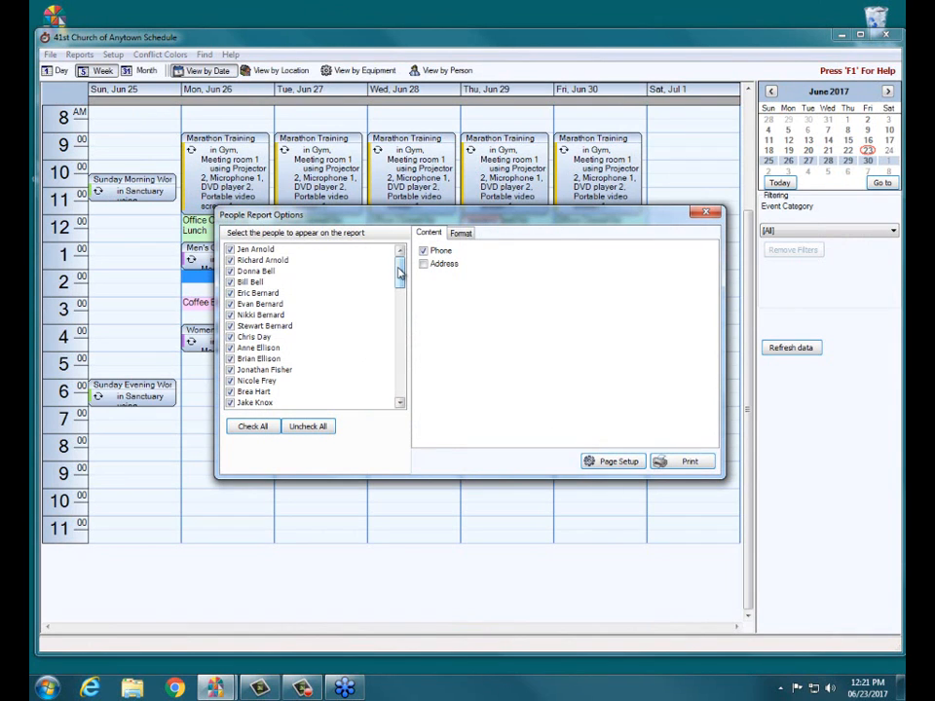
{"action": "left_click", "coordinate": [441, 265]}
{"action": "left_click", "coordinate": [686, 463]}
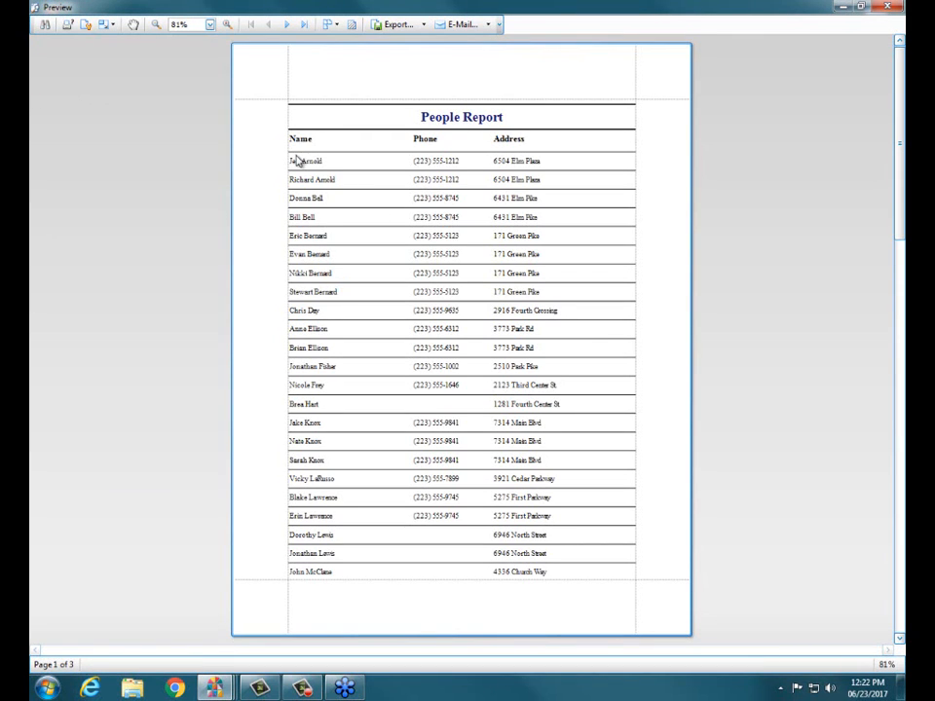
{"action": "left_click_drag", "start_coordinate": [298, 160], "coordinate": [543, 163]}
{"action": "left_click", "coordinate": [570, 168]}
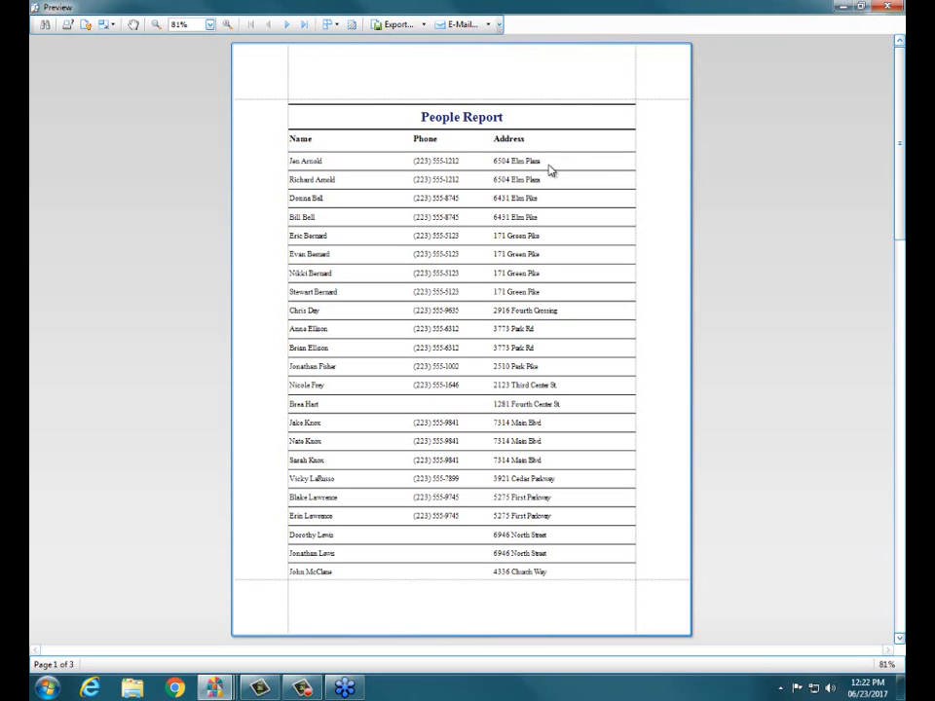
{"action": "left_click", "coordinate": [896, 14]}
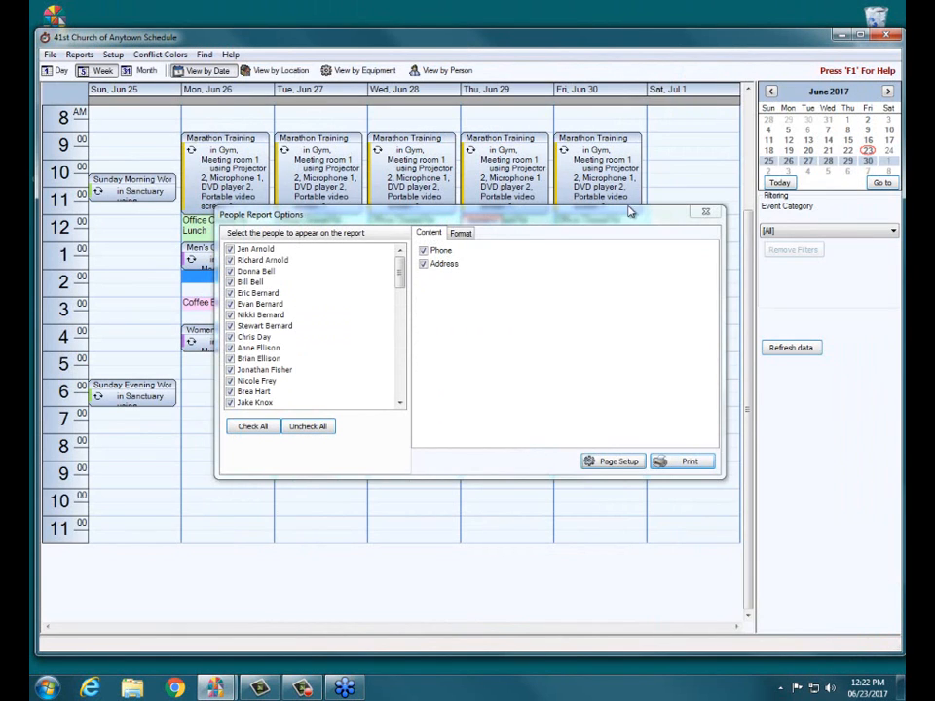
{"action": "left_click", "coordinate": [705, 211]}
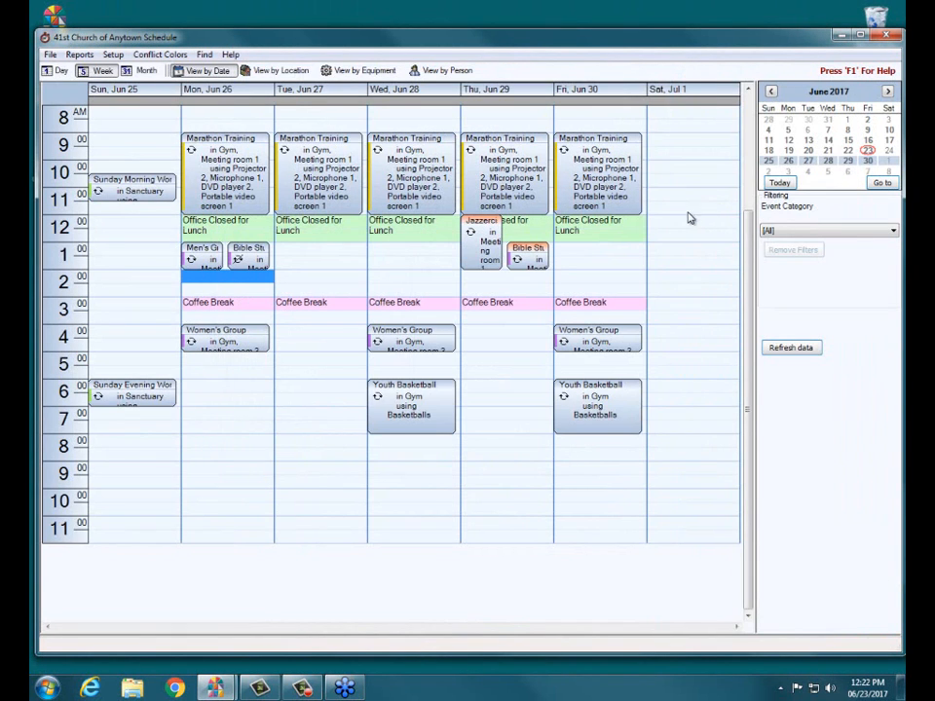
Step: Preview the Equipment Report, examine the AV Table's categories and the second page, and close the preview and the report options
{"action": "left_click", "coordinate": [77, 54]}
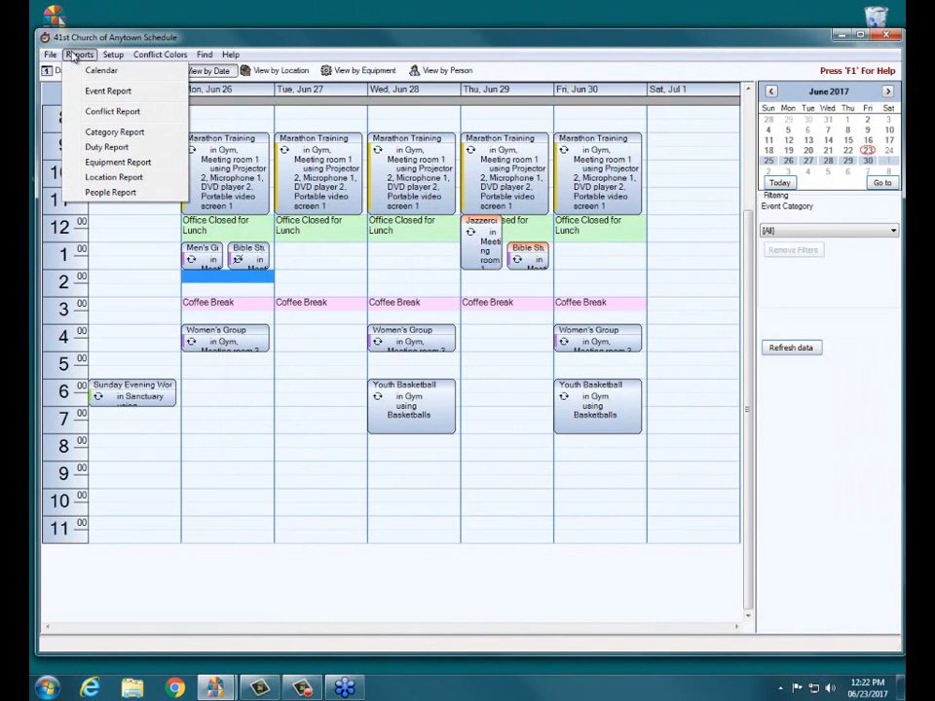
{"action": "left_click", "coordinate": [126, 163]}
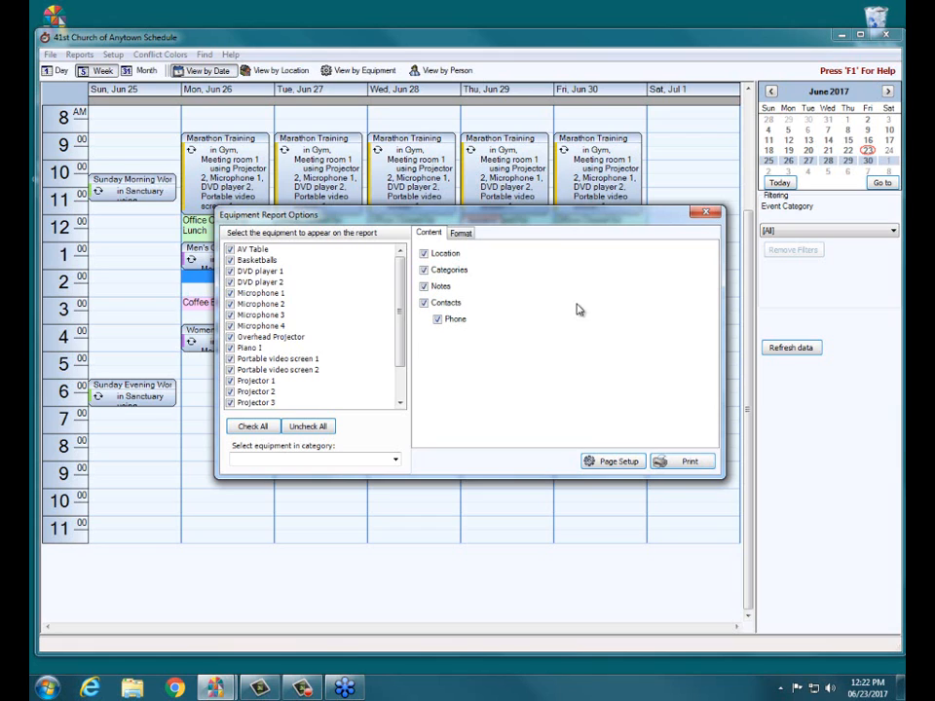
{"action": "left_click", "coordinate": [693, 462]}
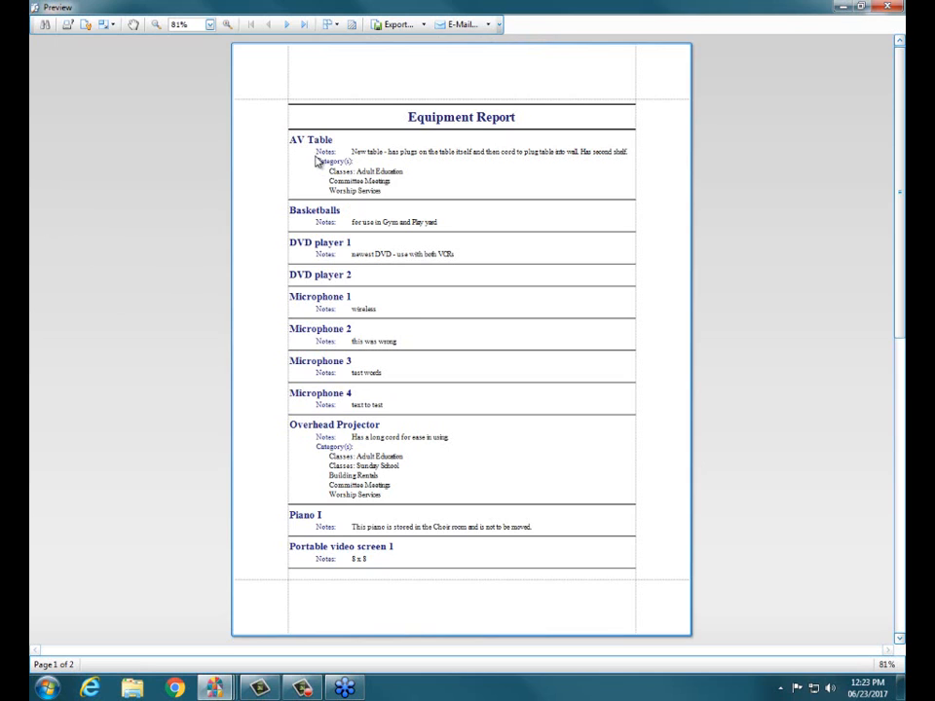
{"action": "left_click_drag", "start_coordinate": [360, 174], "coordinate": [393, 200]}
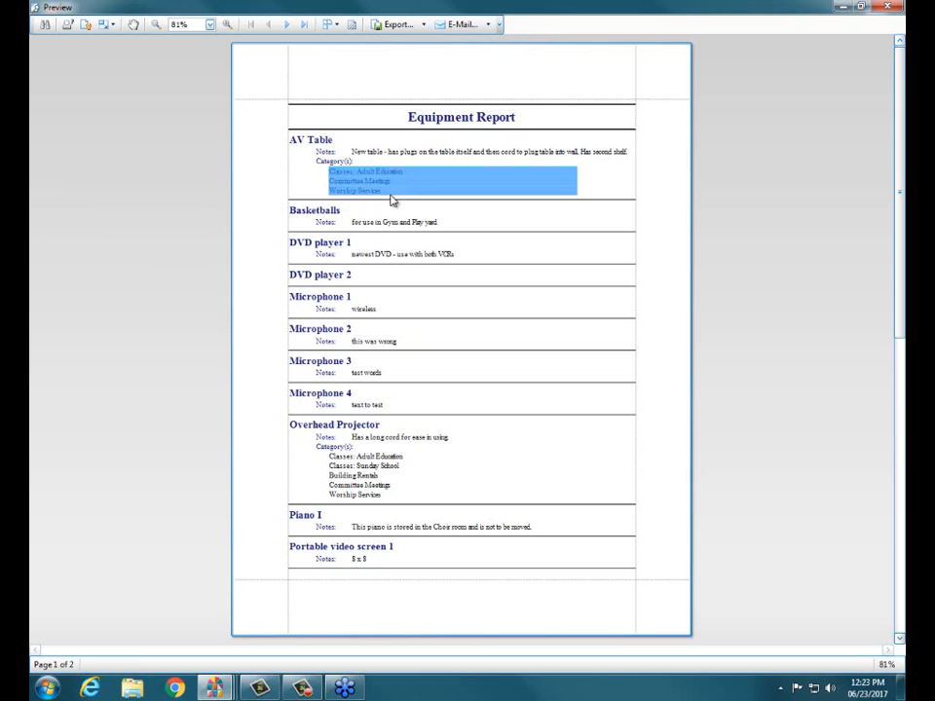
{"action": "left_click", "coordinate": [409, 196]}
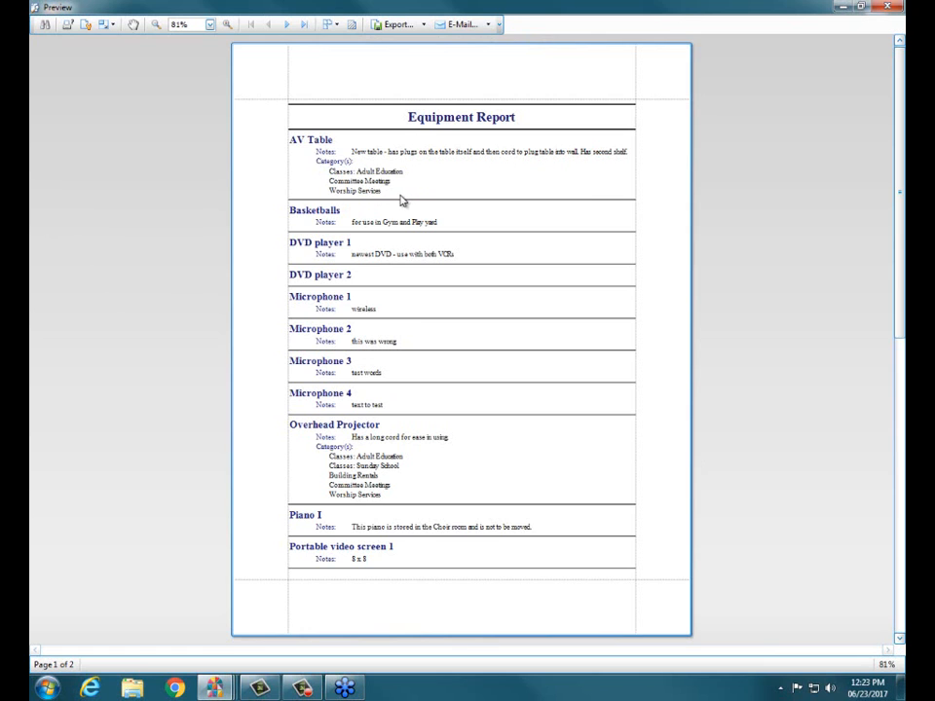
{"action": "scroll", "coordinate": [403, 200], "scroll_direction": "down", "scroll_amount": 10}
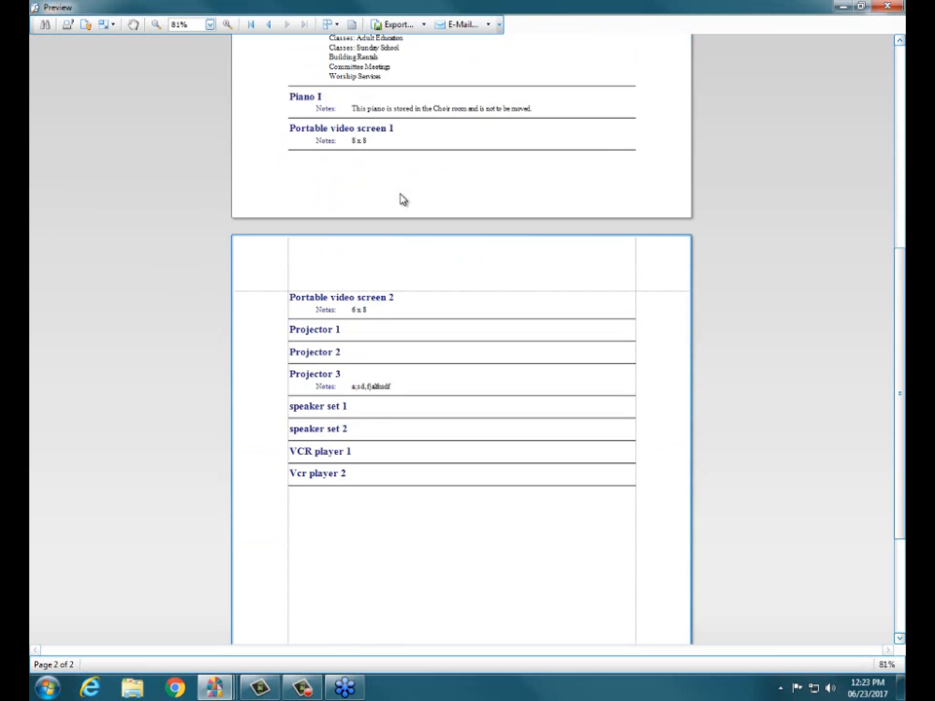
{"action": "scroll", "coordinate": [403, 199], "scroll_direction": "up", "scroll_amount": 10}
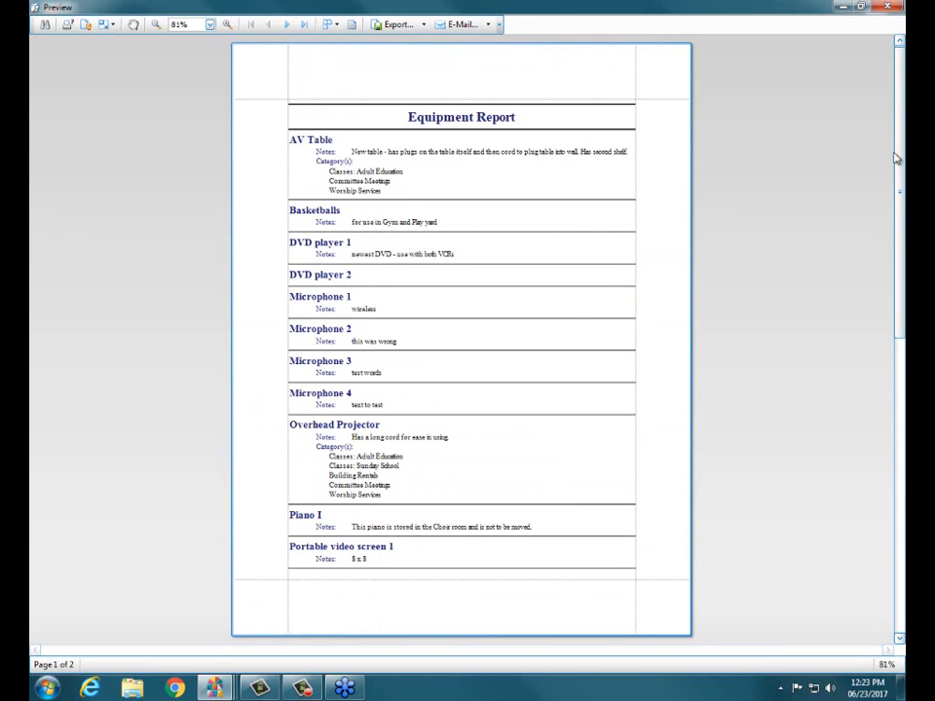
{"action": "left_click", "coordinate": [882, 8]}
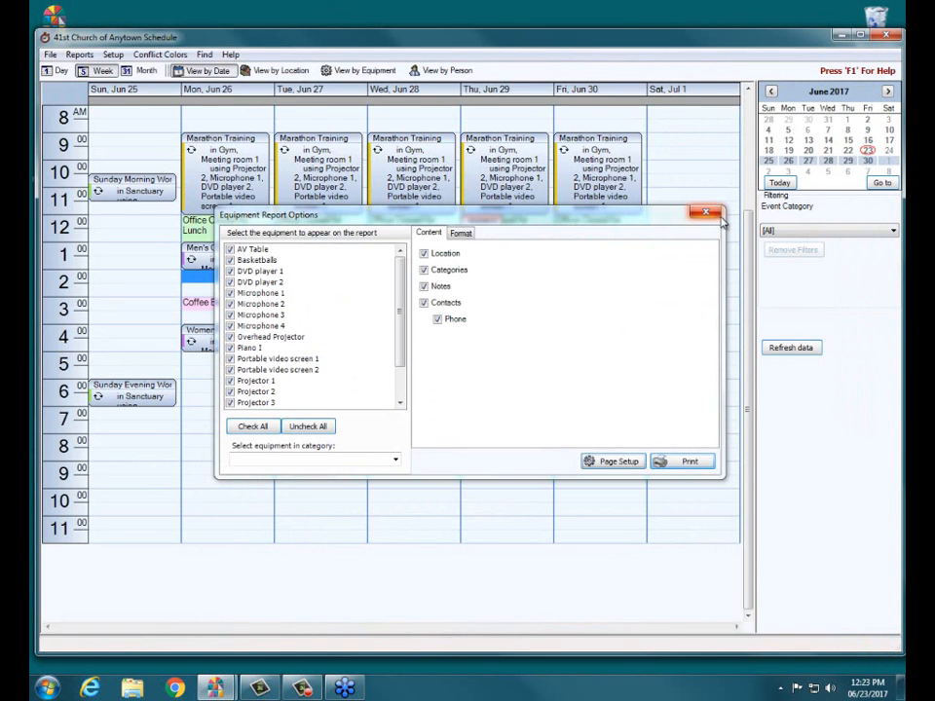
{"action": "left_click", "coordinate": [714, 213]}
Step: Add equipment to the Location Report for all rooms, alongside categories, notes and contacts with phone, and preview the report
{"action": "left_click", "coordinate": [78, 55]}
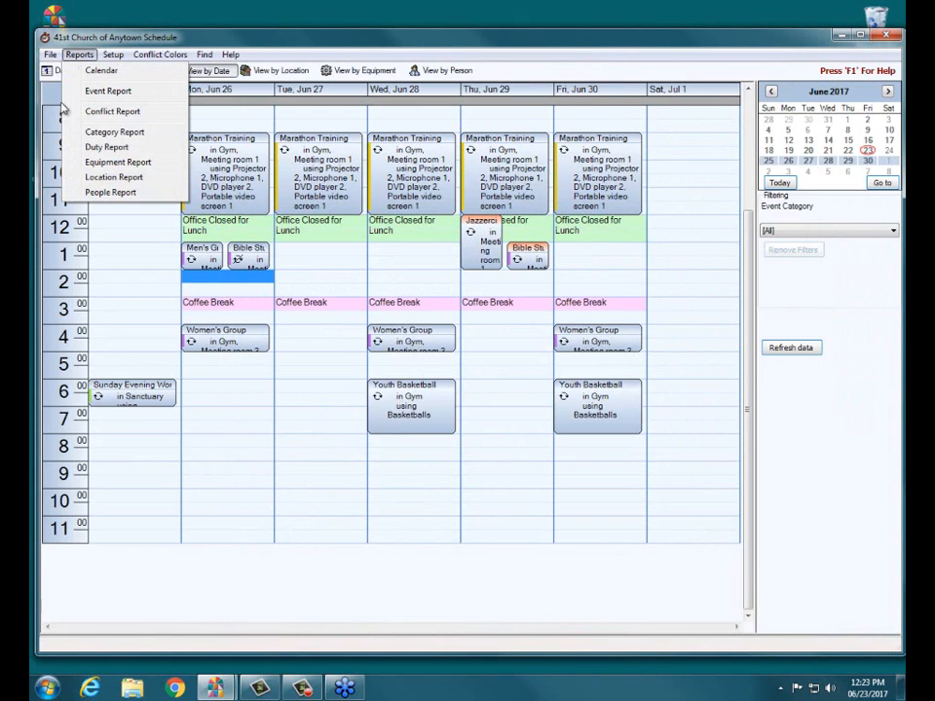
{"action": "left_click", "coordinate": [83, 178]}
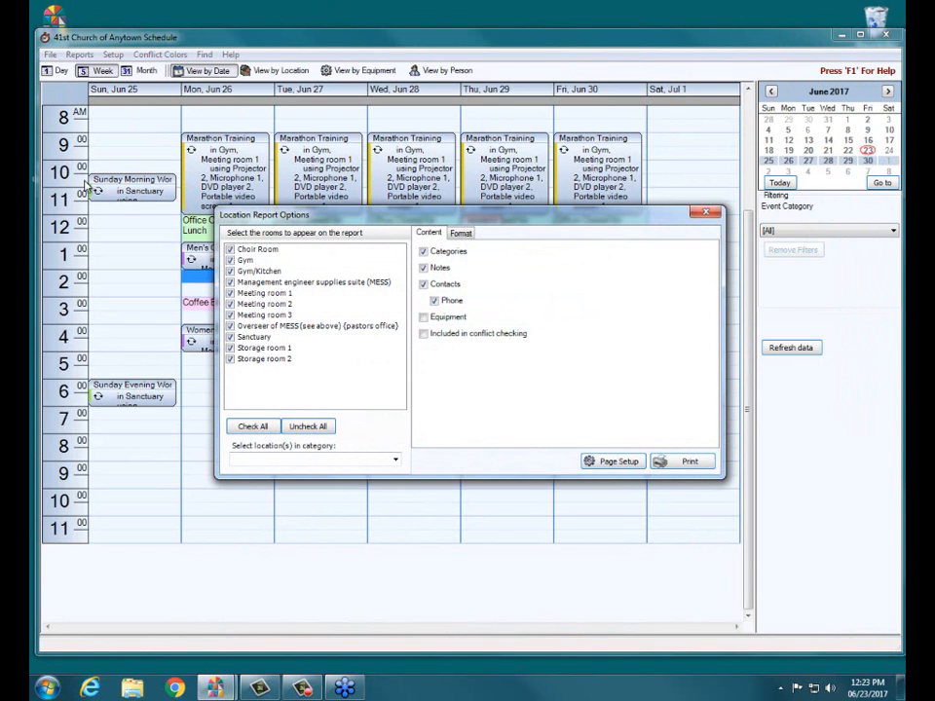
{"action": "left_click", "coordinate": [444, 324]}
{"action": "left_click", "coordinate": [703, 465]}
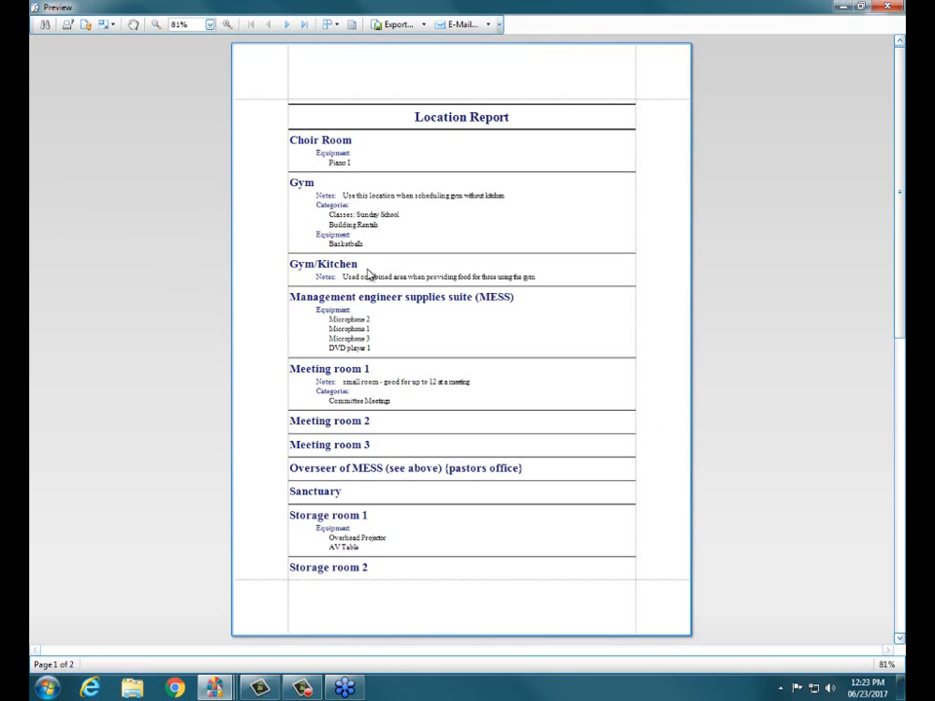
Step: Examine the room entries and the Gym's notes in the Location Report preview, and close the preview and the report options
{"action": "scroll", "coordinate": [365, 280], "scroll_direction": "down", "scroll_amount": 1}
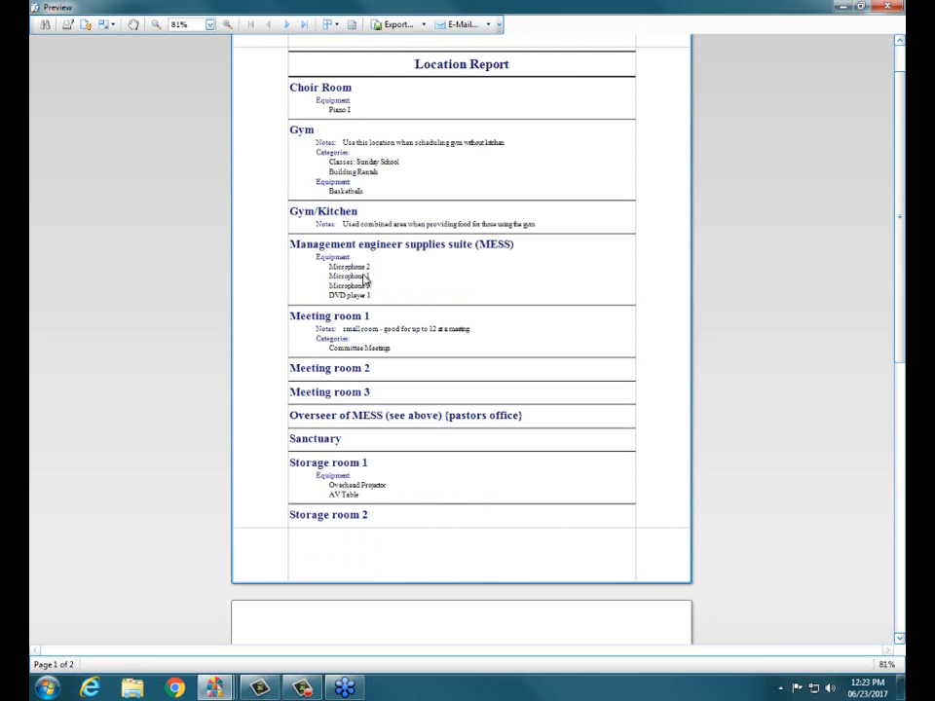
{"action": "scroll", "coordinate": [366, 279], "scroll_direction": "up", "scroll_amount": 1}
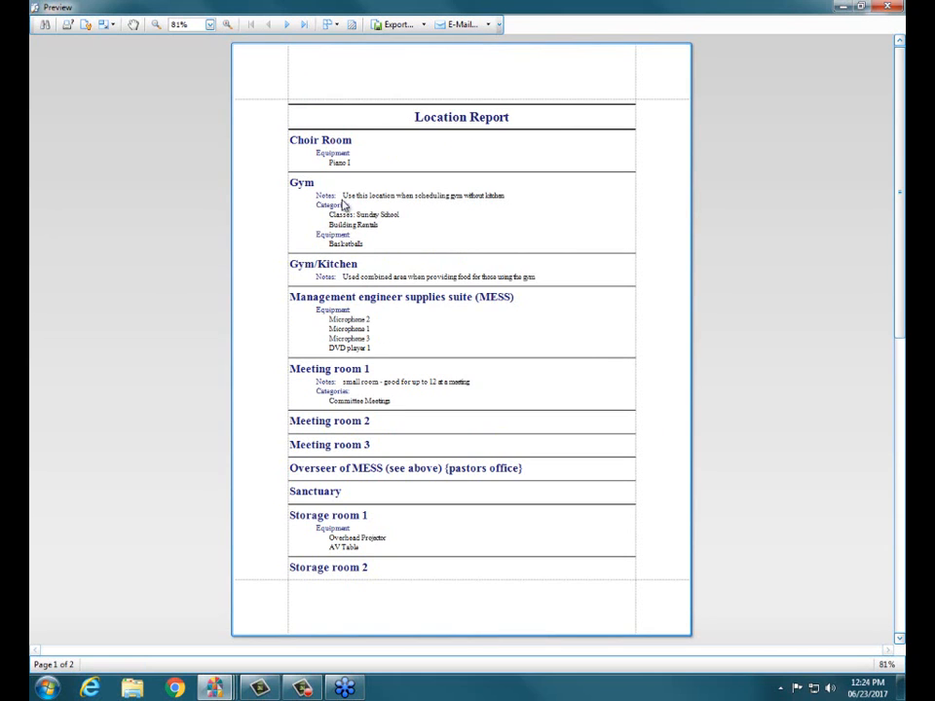
{"action": "left_click", "coordinate": [477, 193]}
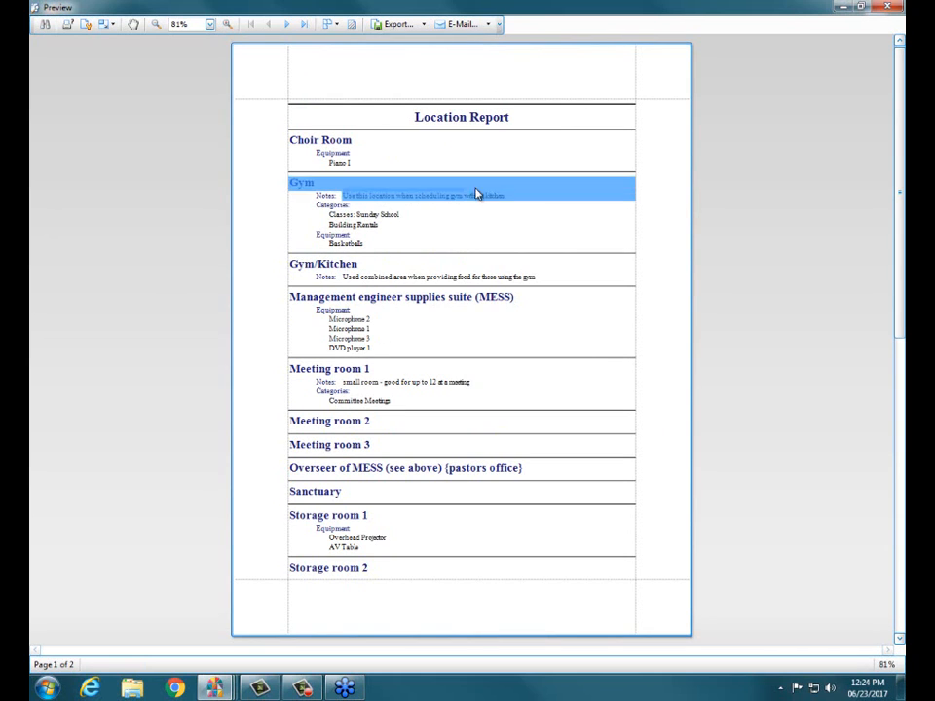
{"action": "left_click", "coordinate": [537, 215]}
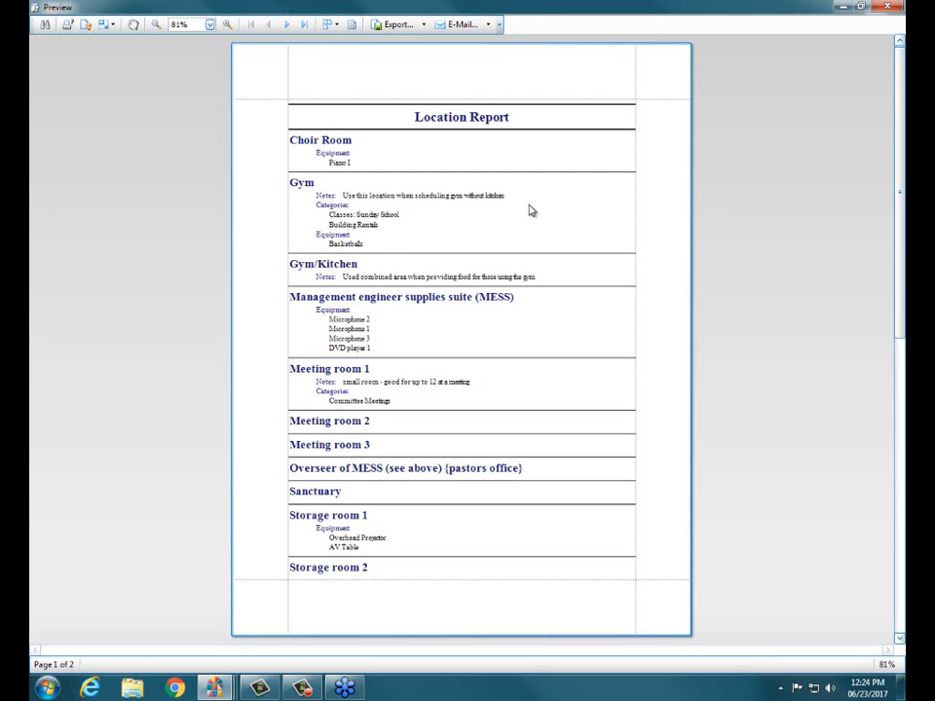
{"action": "scroll", "coordinate": [524, 235], "scroll_direction": "down", "scroll_amount": 3}
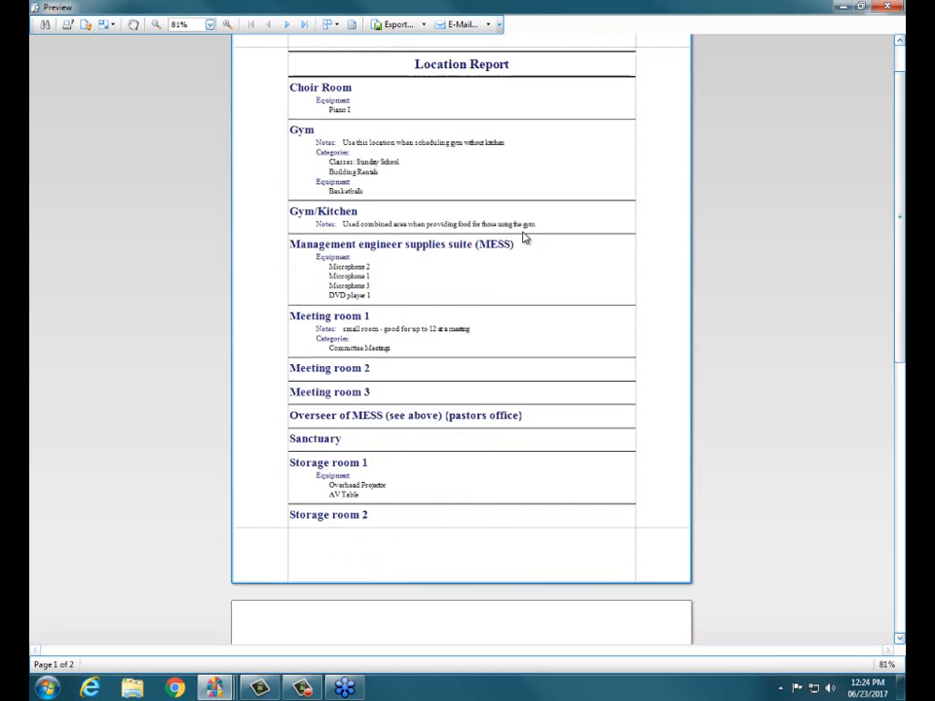
{"action": "scroll", "coordinate": [523, 237], "scroll_direction": "up", "scroll_amount": 3}
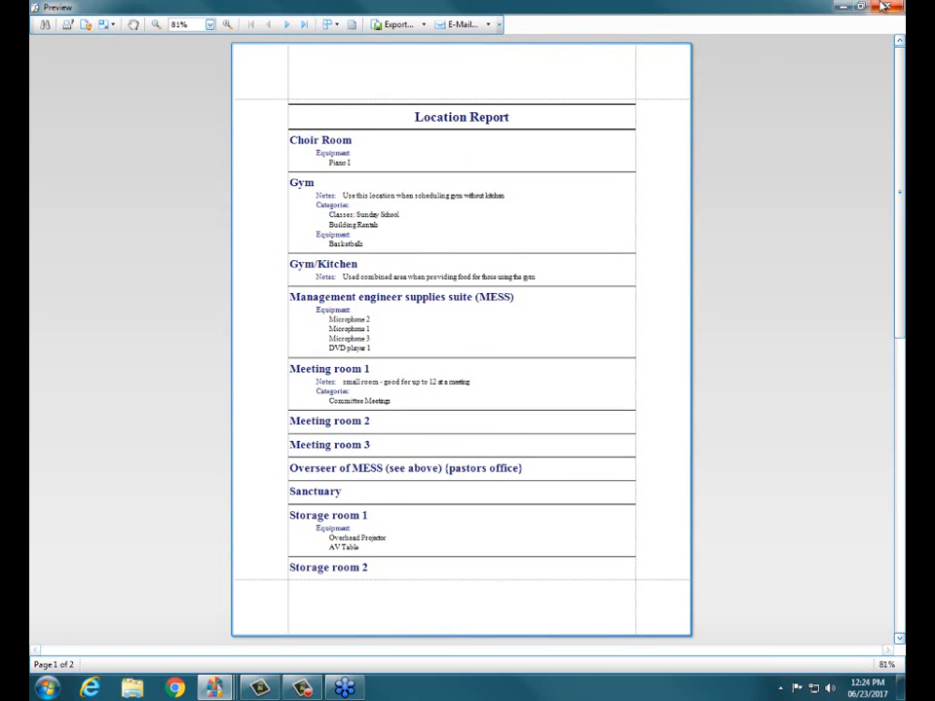
{"action": "left_click", "coordinate": [883, 7]}
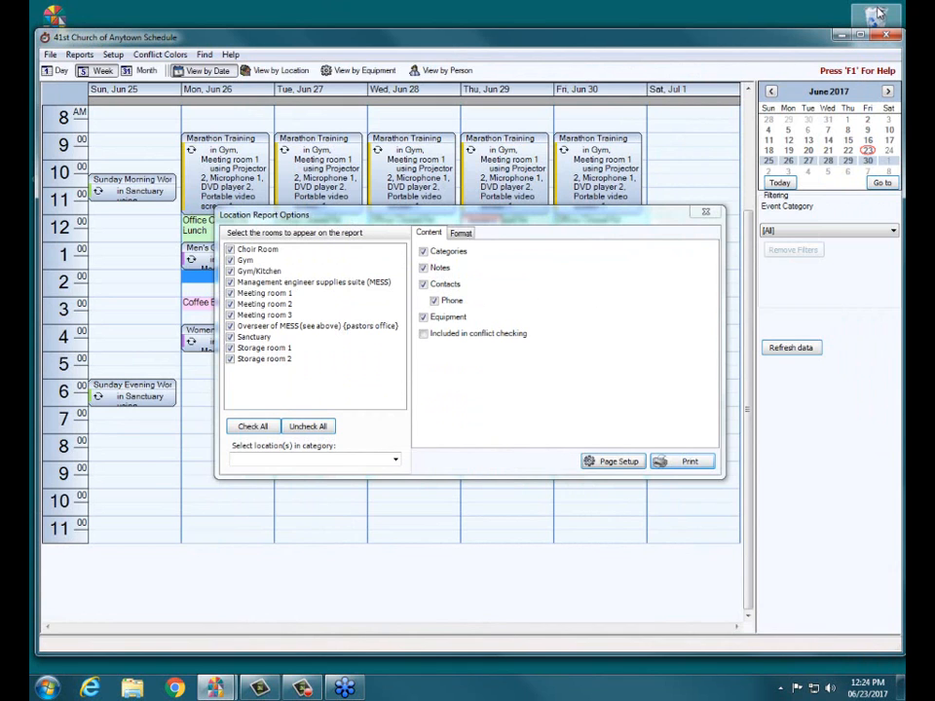
{"action": "left_click", "coordinate": [708, 212]}
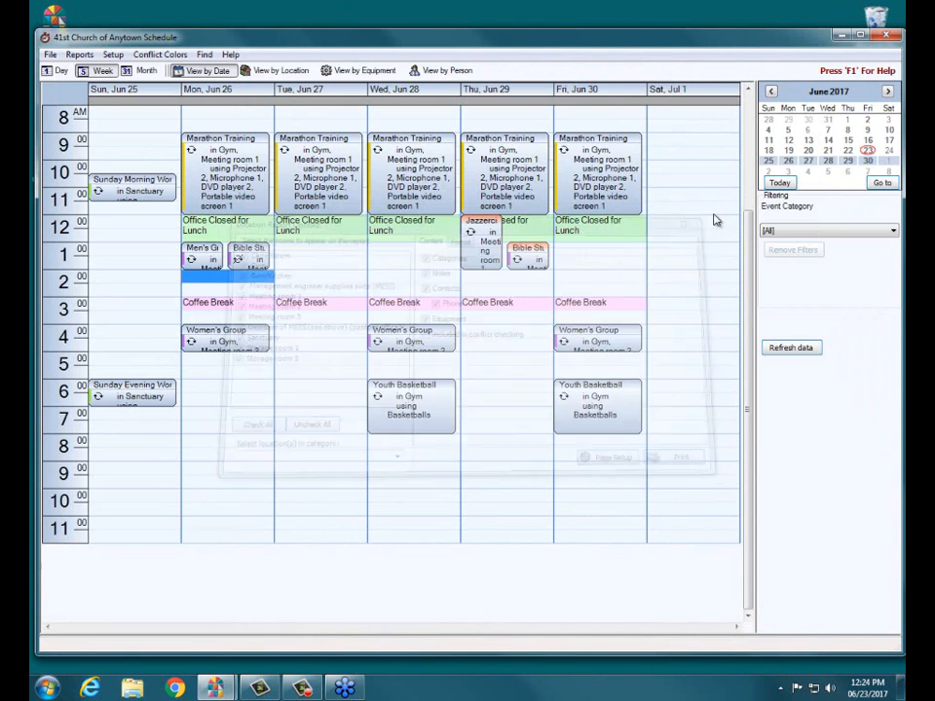
Step: Review the People Report's format and content options, and close the report options without printing
{"action": "left_click", "coordinate": [80, 54]}
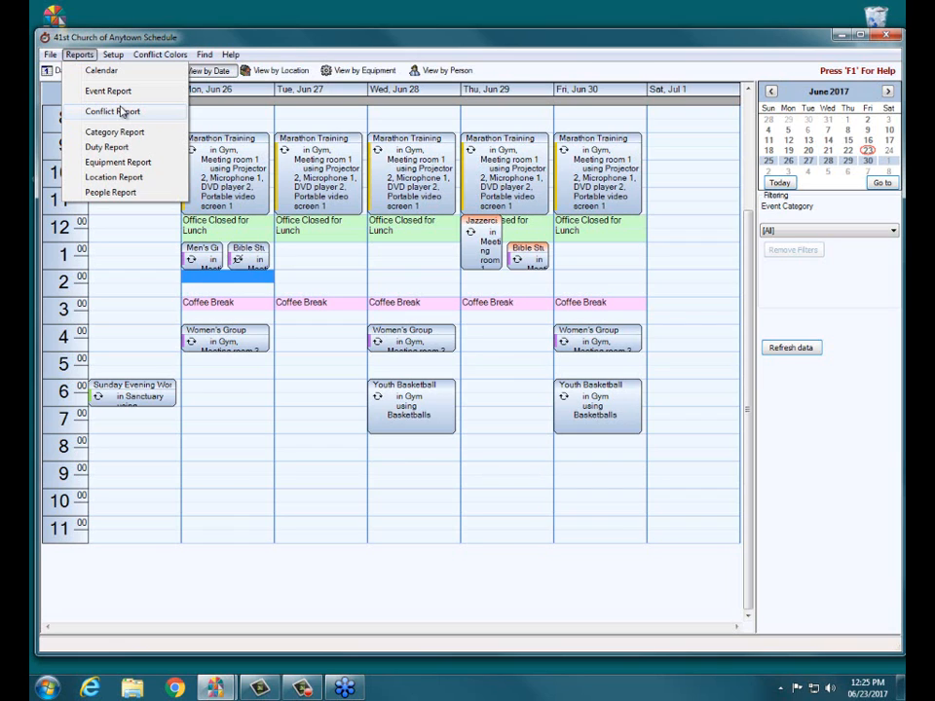
{"action": "left_click", "coordinate": [109, 192]}
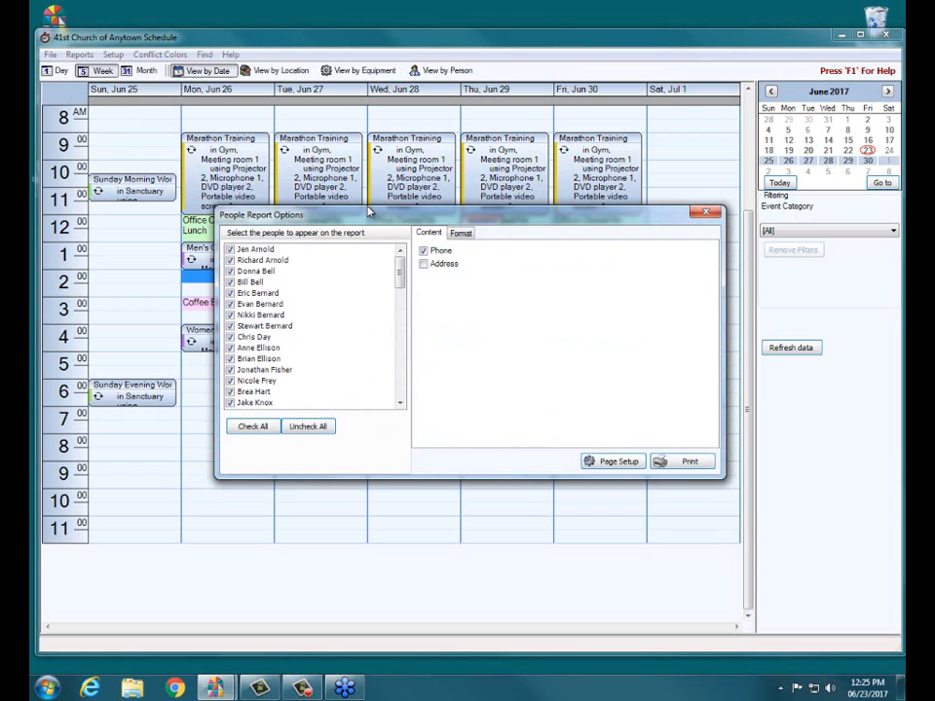
{"action": "left_click", "coordinate": [461, 234]}
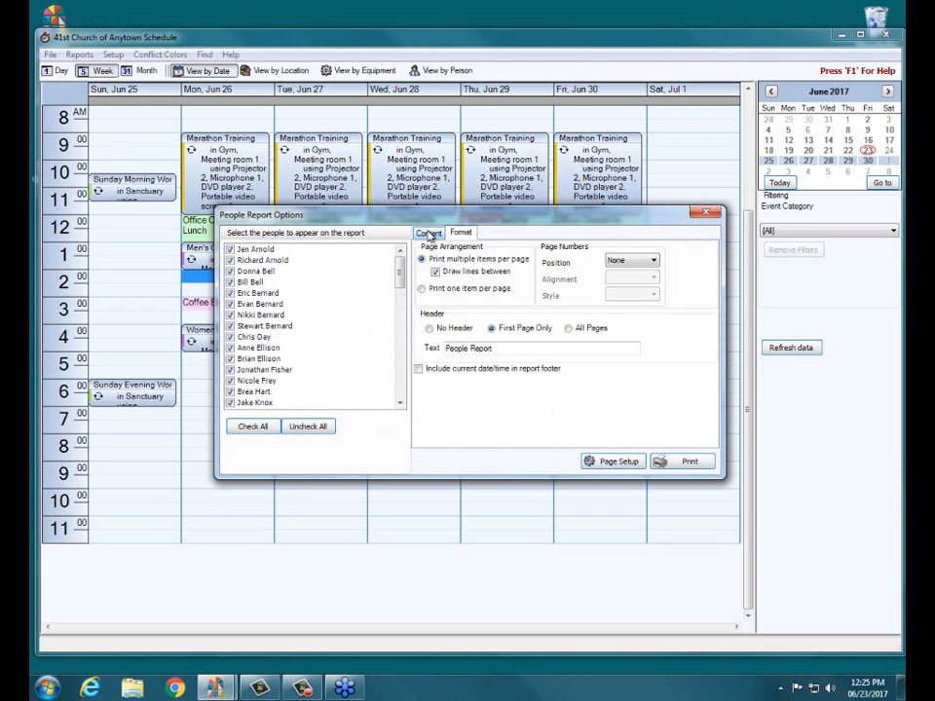
{"action": "left_click", "coordinate": [429, 233]}
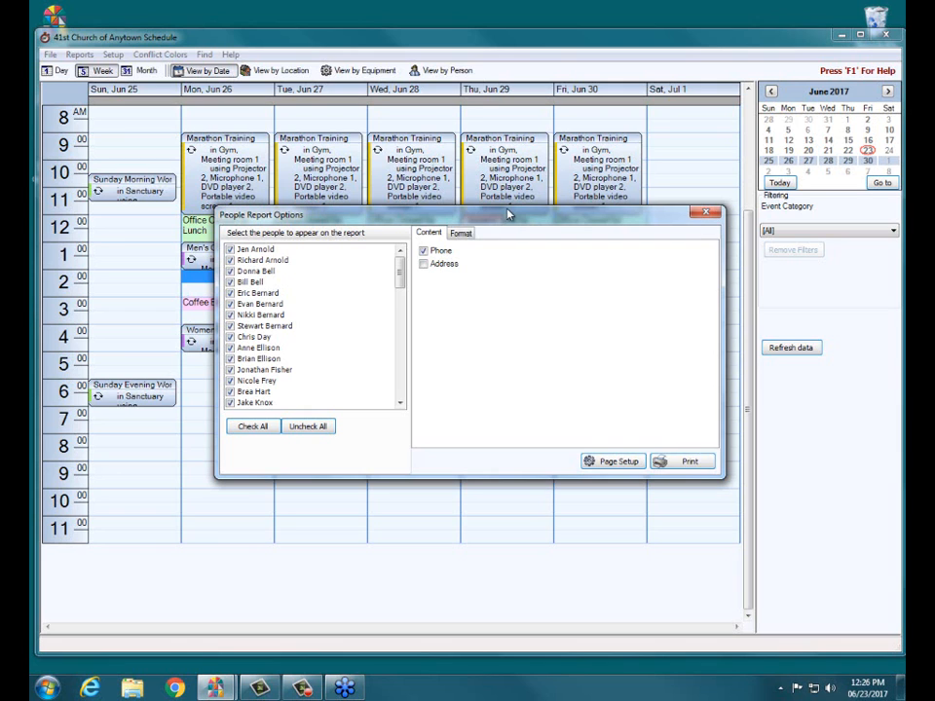
{"action": "left_click_drag", "start_coordinate": [470, 217], "coordinate": [454, 213]}
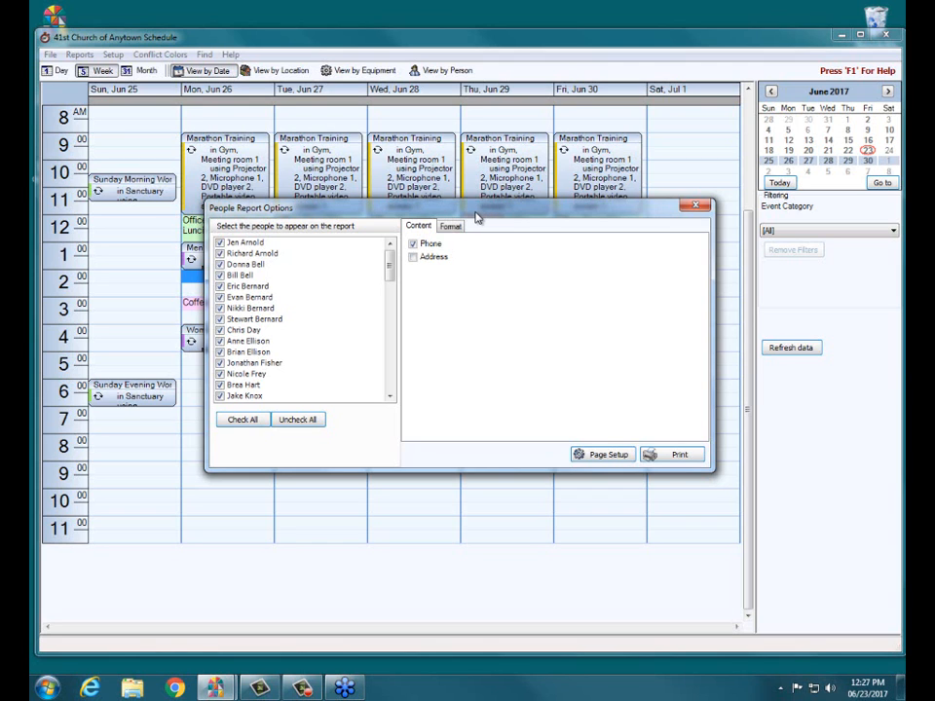
{"action": "left_click", "coordinate": [695, 205]}
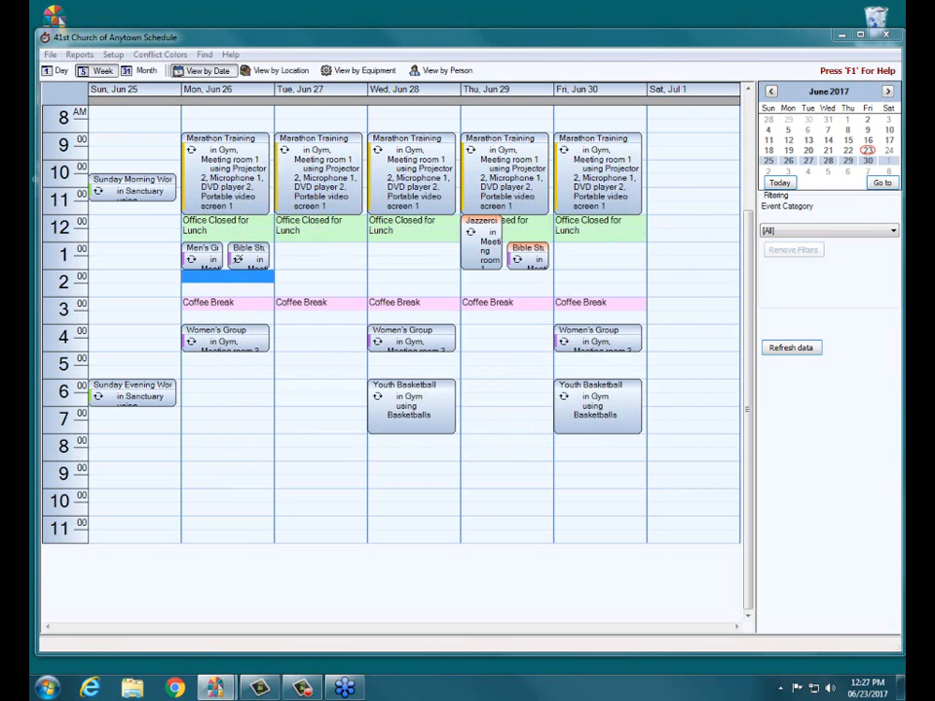
{"action": "left_click", "coordinate": [496, 371]}
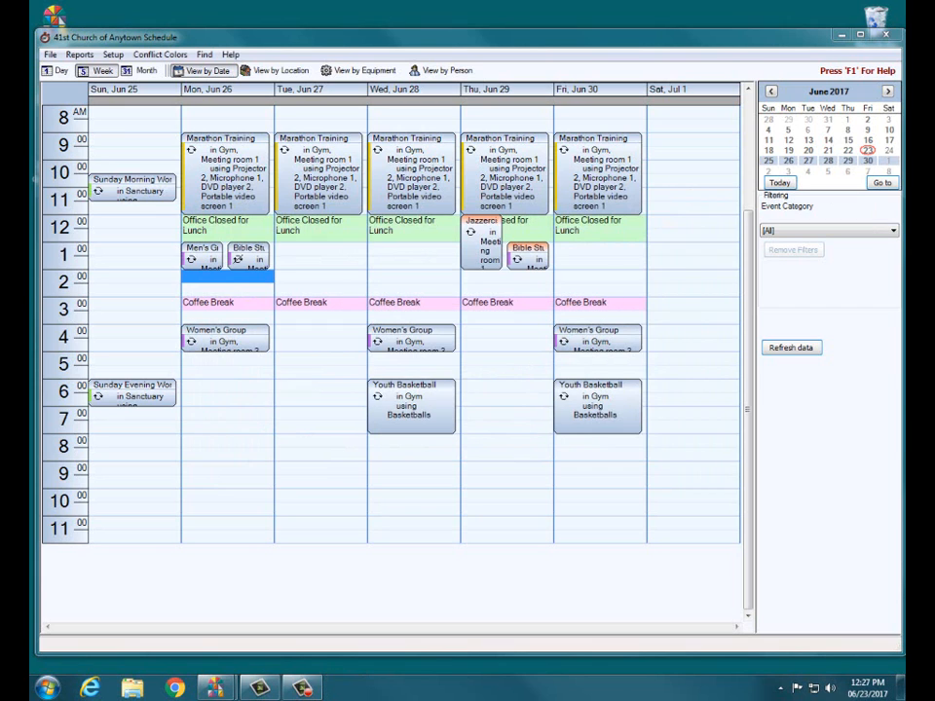